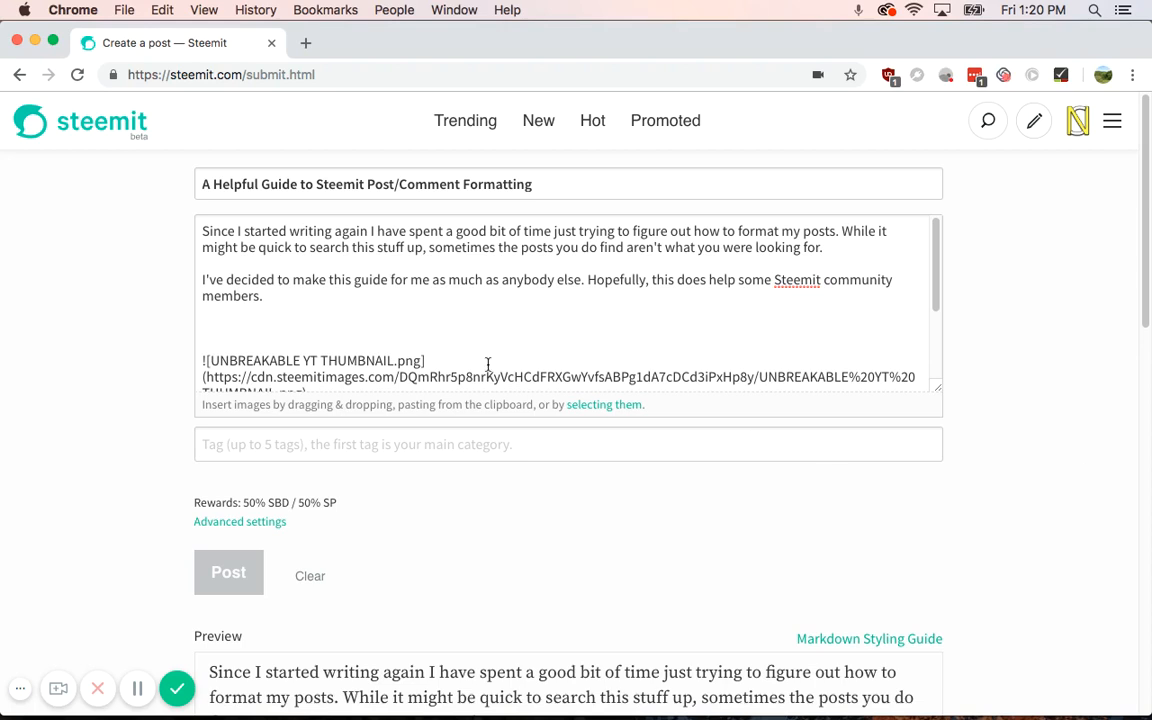
Step: Add and then remove a trial <br> tag below the second paragraph
click(261, 330)
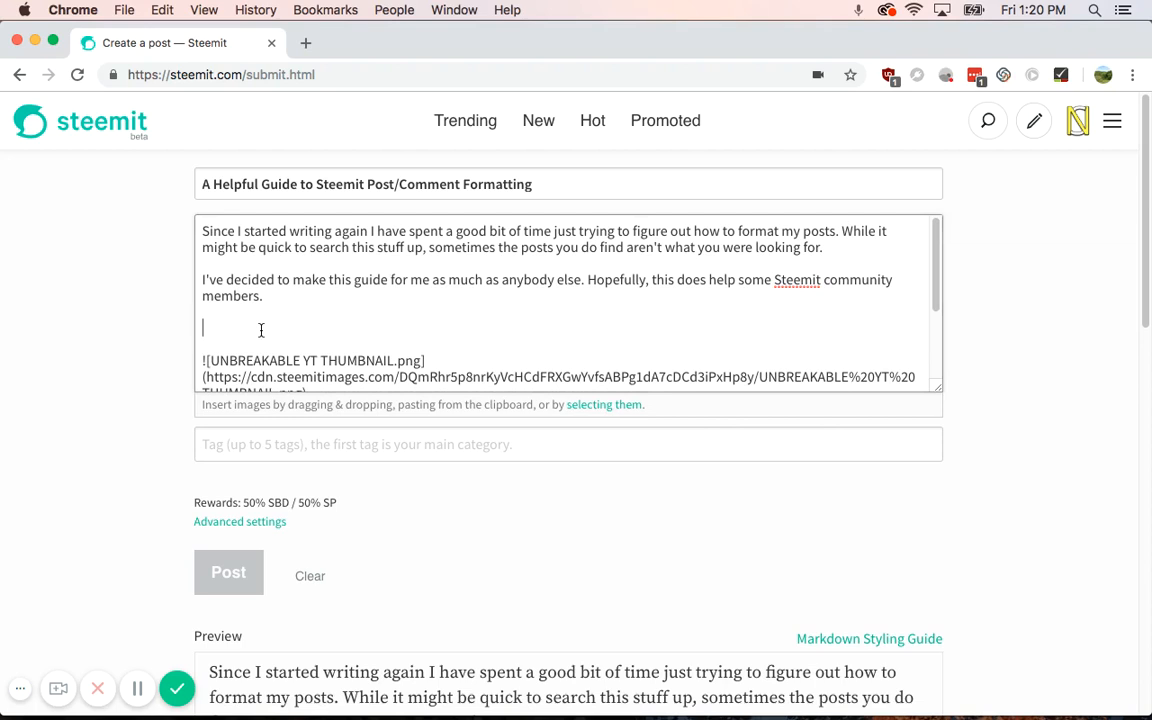
text(<h)
text(br>)
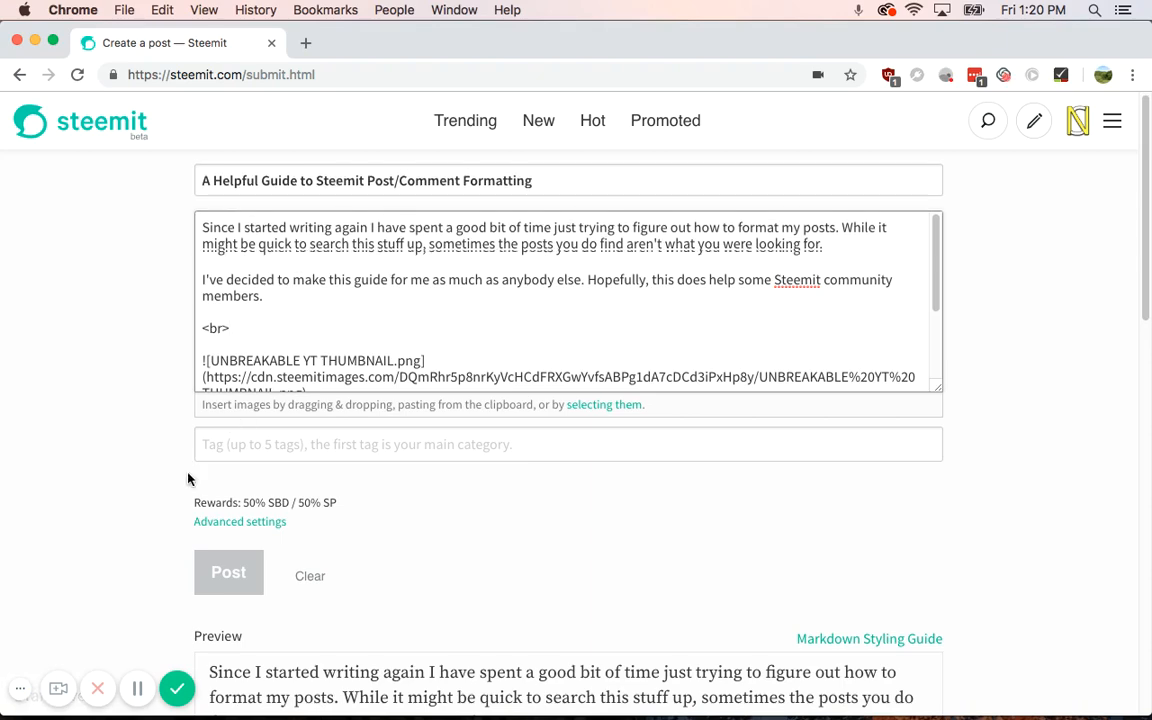
scroll(190, 470, down, 5)
scroll(270, 485, up, 5)
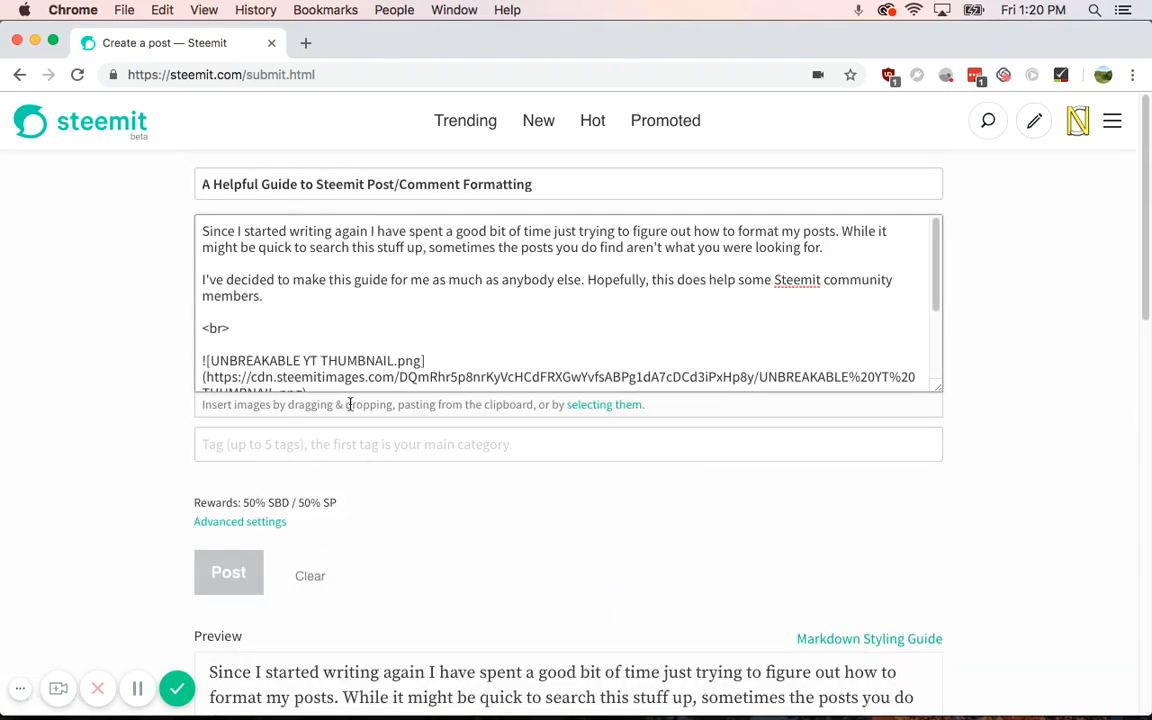
drag(260, 328, 182, 328)
key(BackSpace)
key(BackSpace)
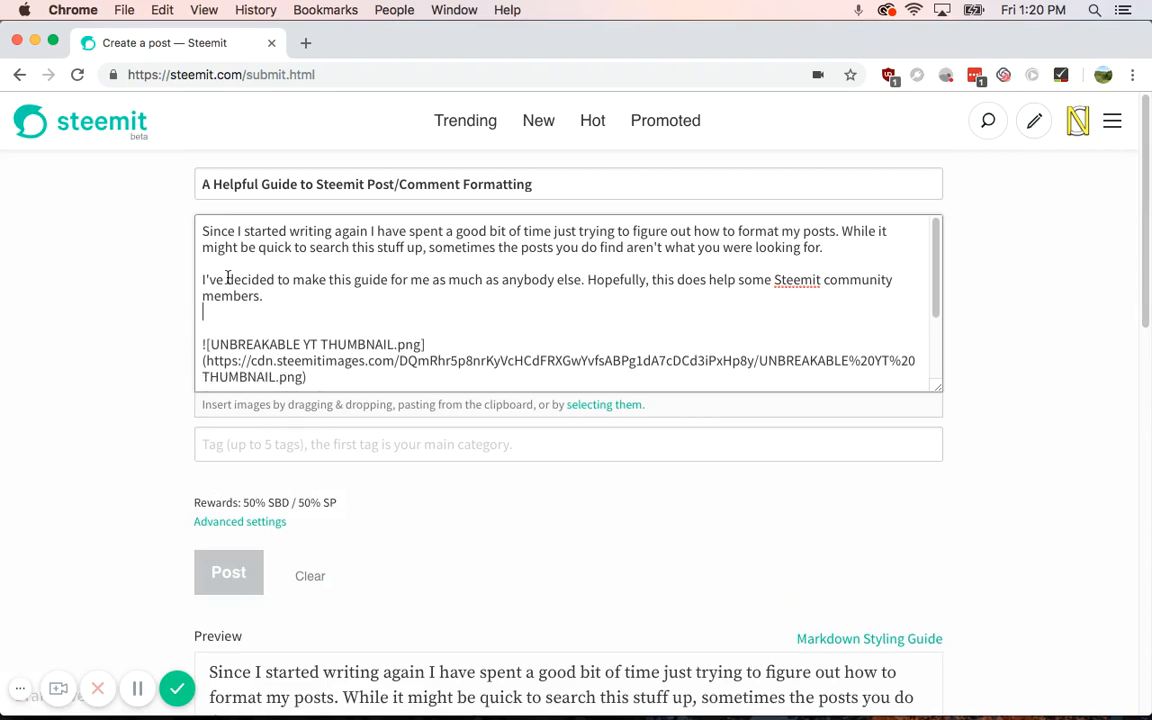
Step: Add a blank line between the first two paragraphs, typing and deleting a trial <br> tag
click(224, 264)
key(Return)
key(Return)
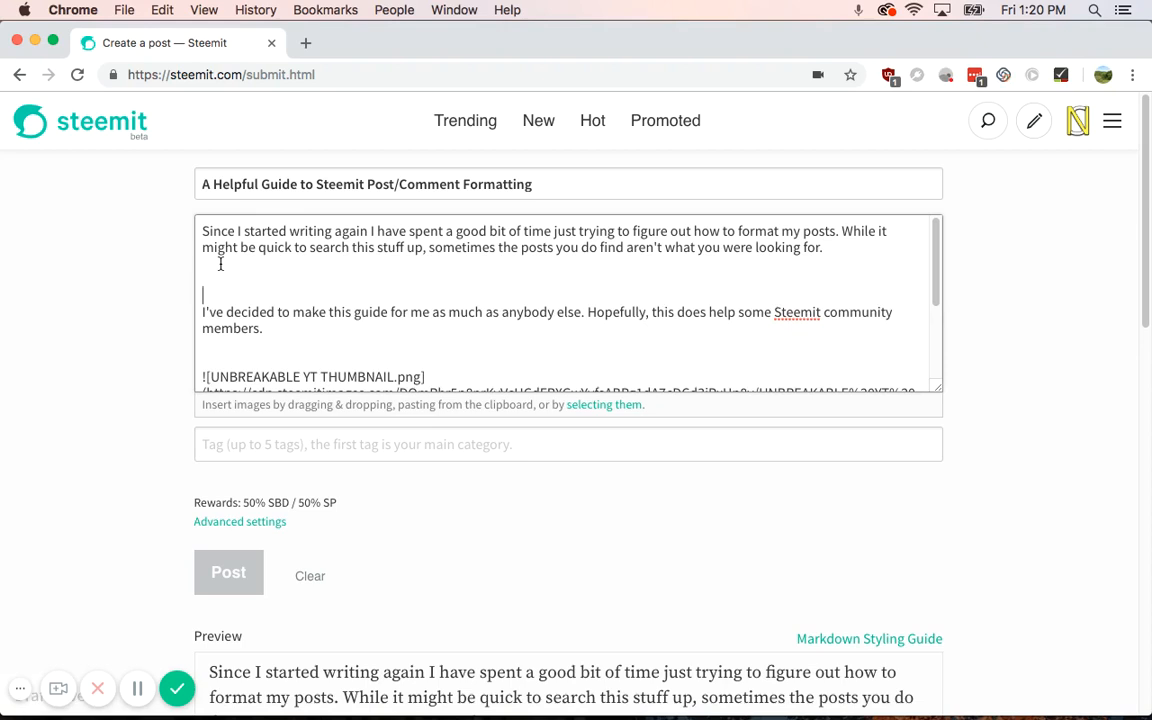
text(<br>)
scroll(100, 460, down, 4)
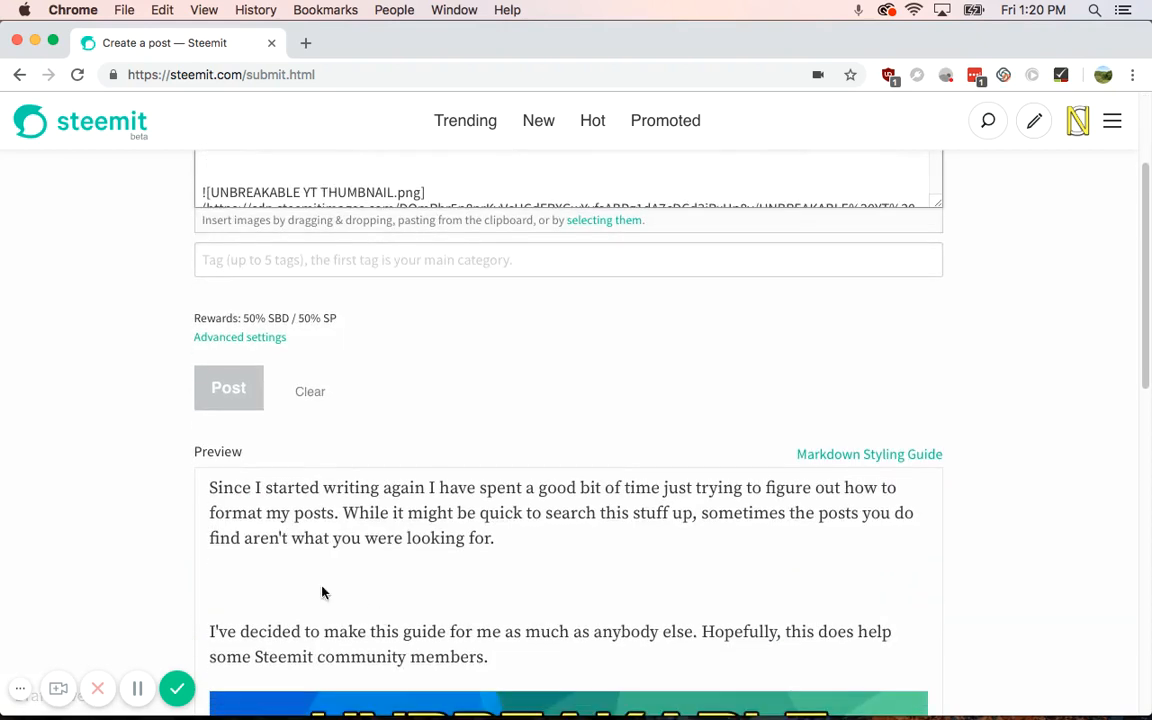
scroll(228, 528, up, 4)
drag(262, 283, 184, 272)
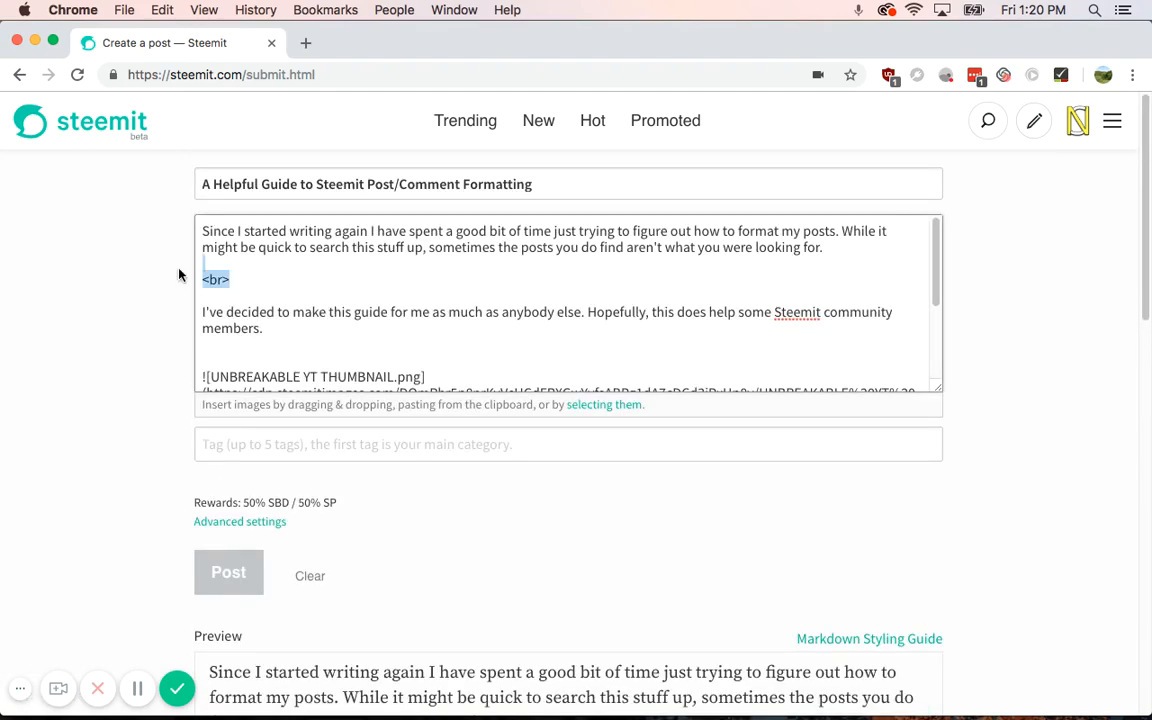
key(BackSpace)
Step: Add more blank lines above the 'I've decided' paragraph, four in total
scroll(193, 480, down, 3)
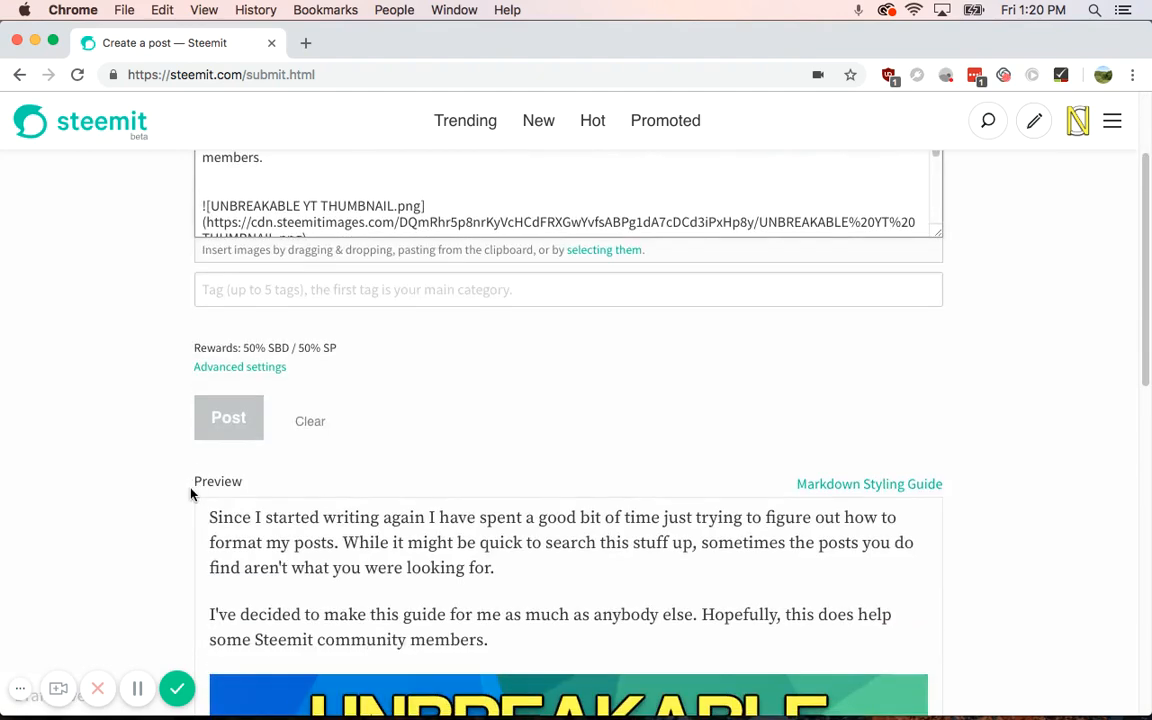
scroll(229, 581, up, 3)
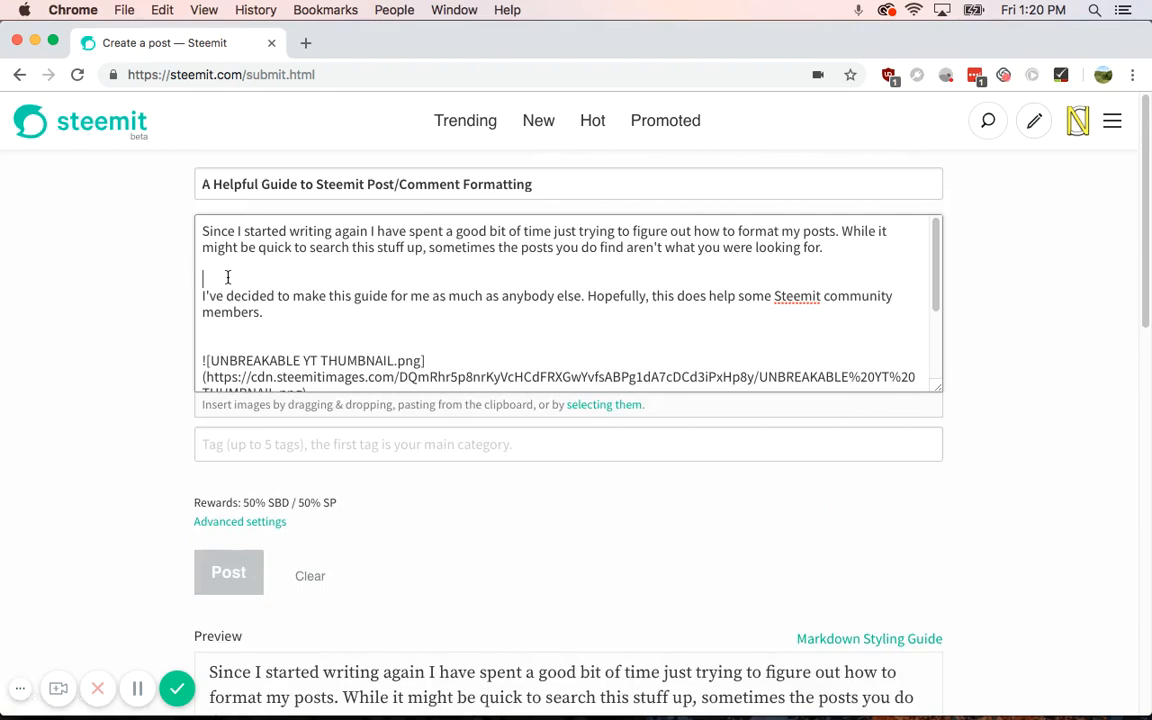
key(Return)
key(Return)
key(Return)
key(Return)
scroll(18, 427, down, 4)
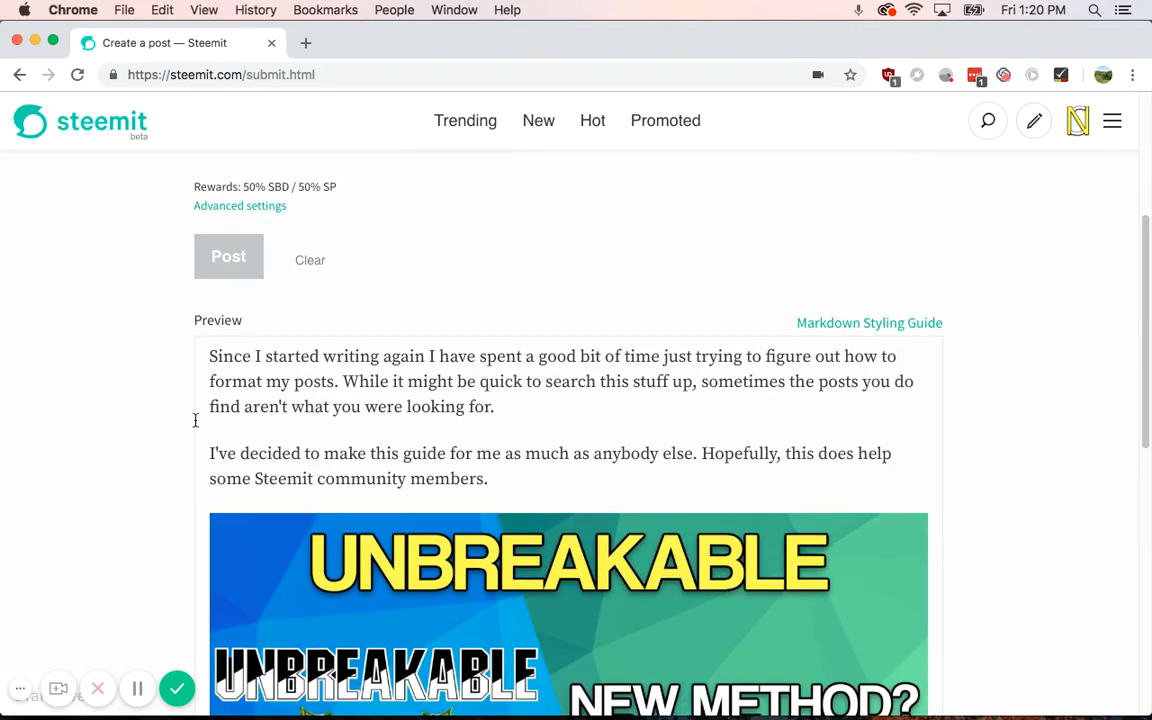
scroll(226, 350, up, 4)
click(241, 291)
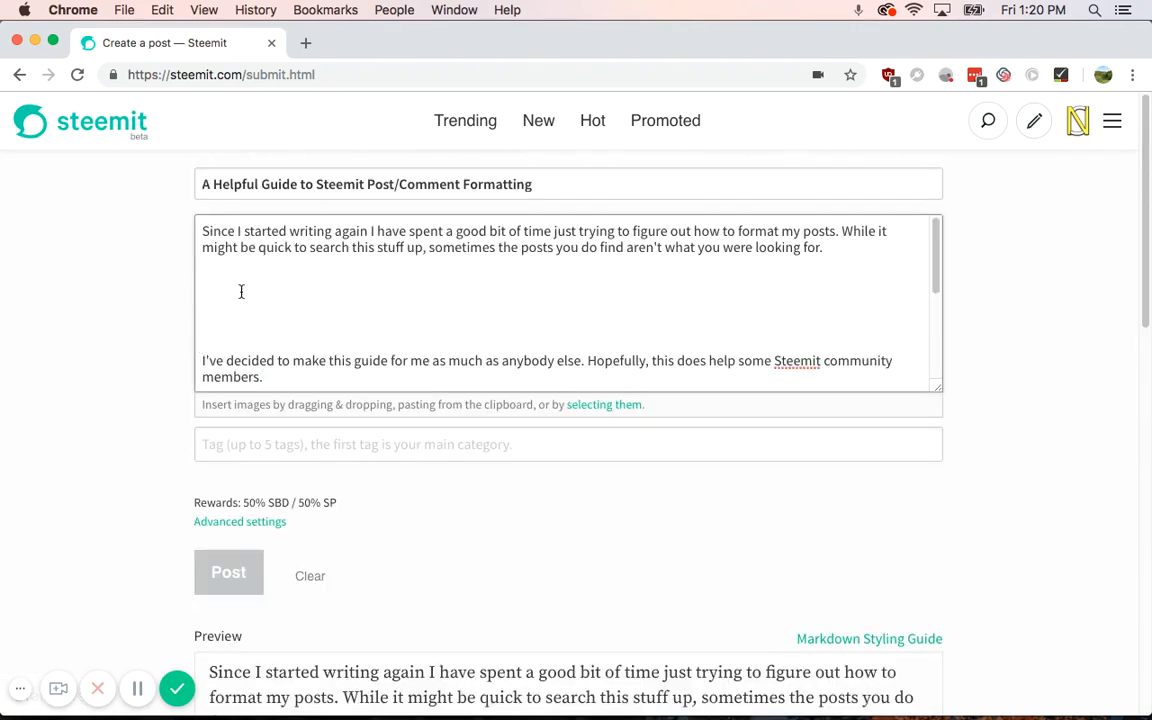
Step: Type a <br></br> tag between the first two paragraphs and trim the empty lines around it
text(<br></br>)
scroll(75, 470, down, 7)
scroll(80, 480, up, 3)
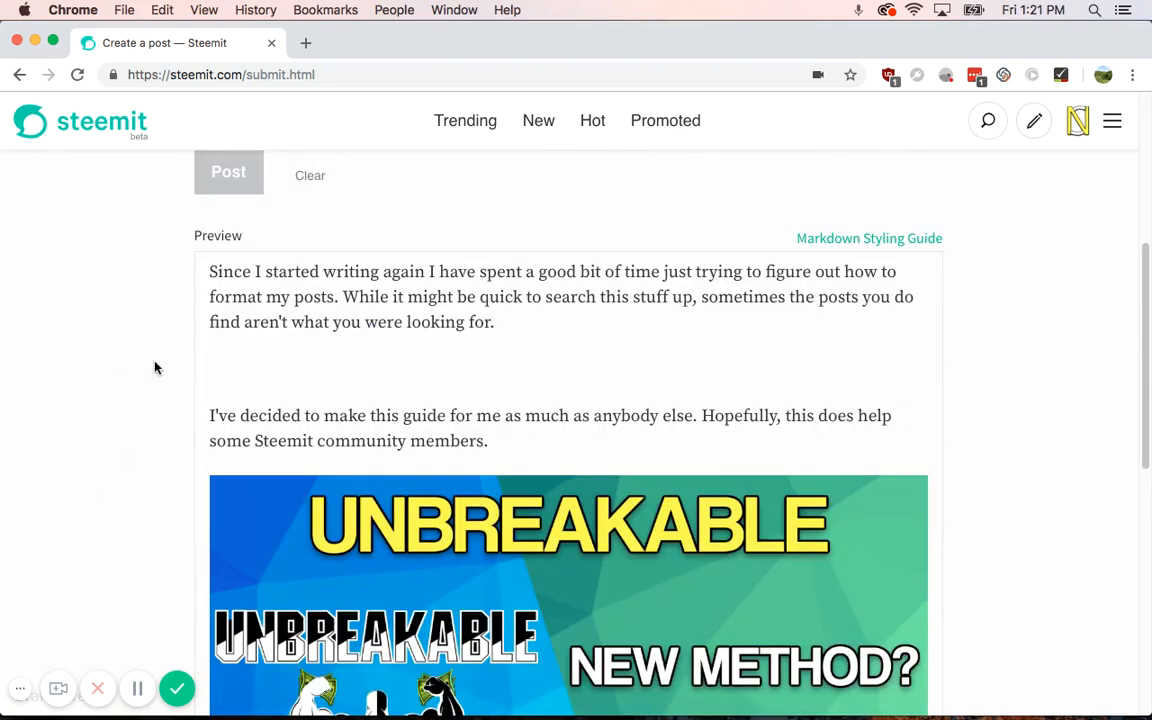
scroll(118, 340, up, 5)
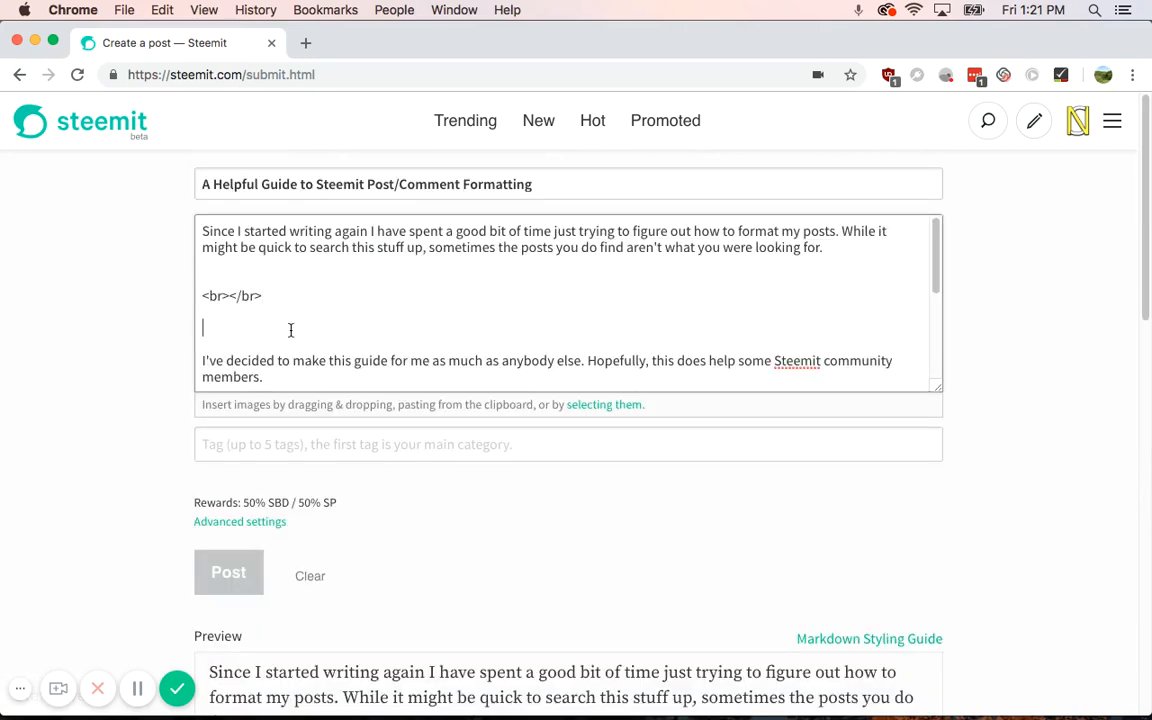
key(BackSpace)
key(BackSpace)
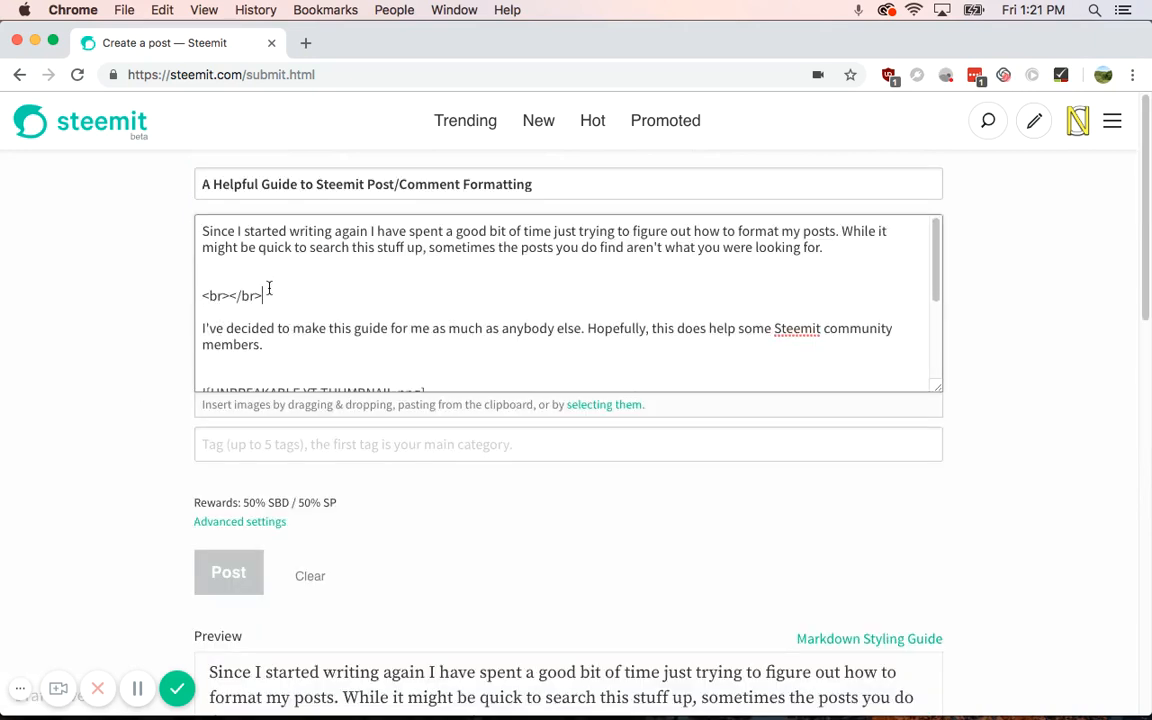
click(270, 277)
key(BackSpace)
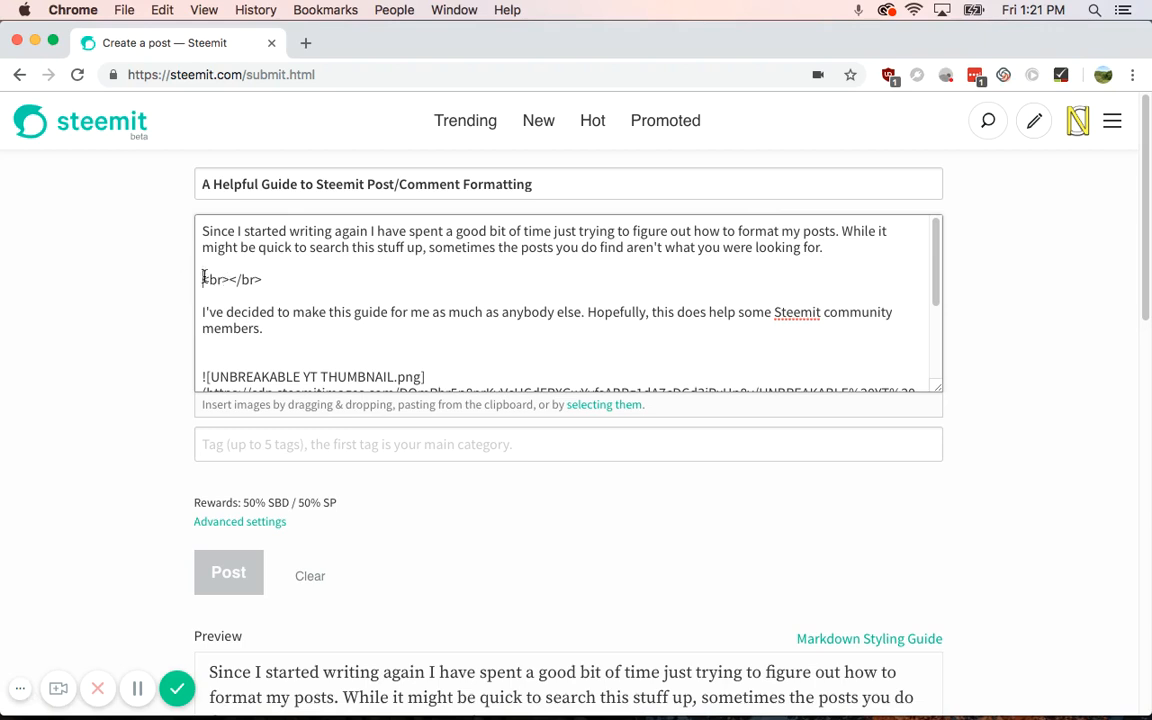
key(BackSpace)
Step: Leave single blank lines around the <br></br> tag, then select the tag below the second paragraph
drag(225, 248, 422, 248)
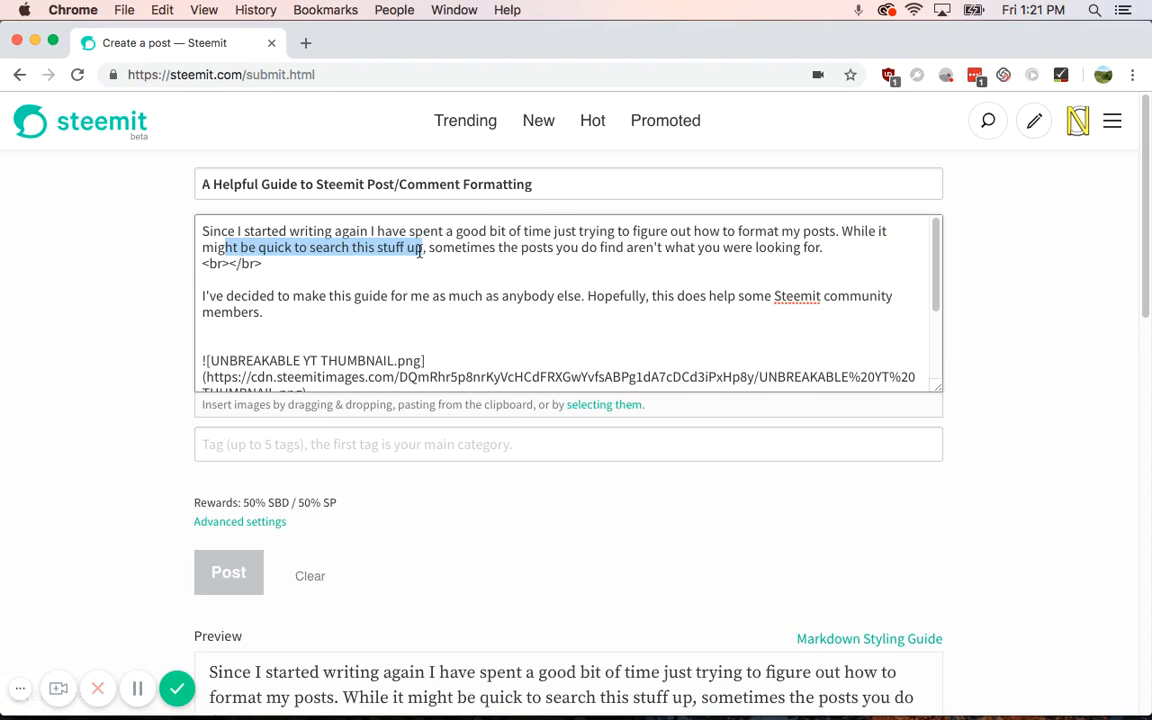
click(828, 248)
key(Return)
click(329, 342)
key(Return)
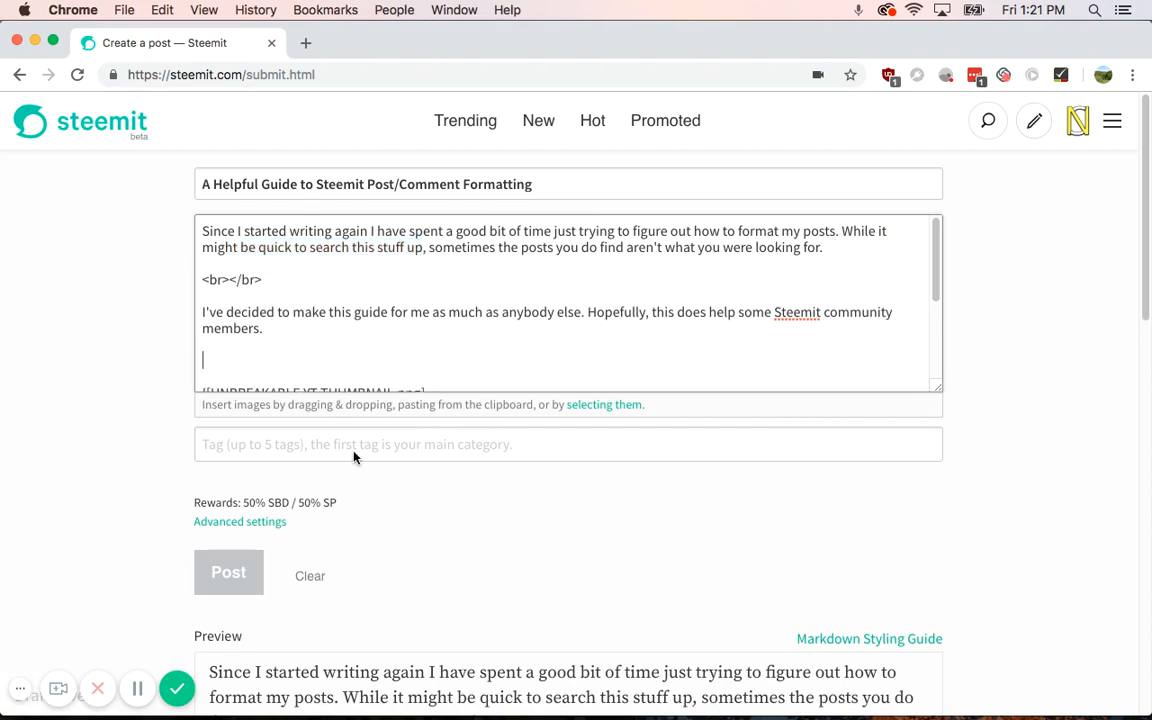
drag(262, 281, 200, 281)
Step: Replace the <br></br> line with <br> and <hr> lines below 'members.' and check the divider in the preview
key(BackSpace)
text(<br>)
key(Return)
text(<)
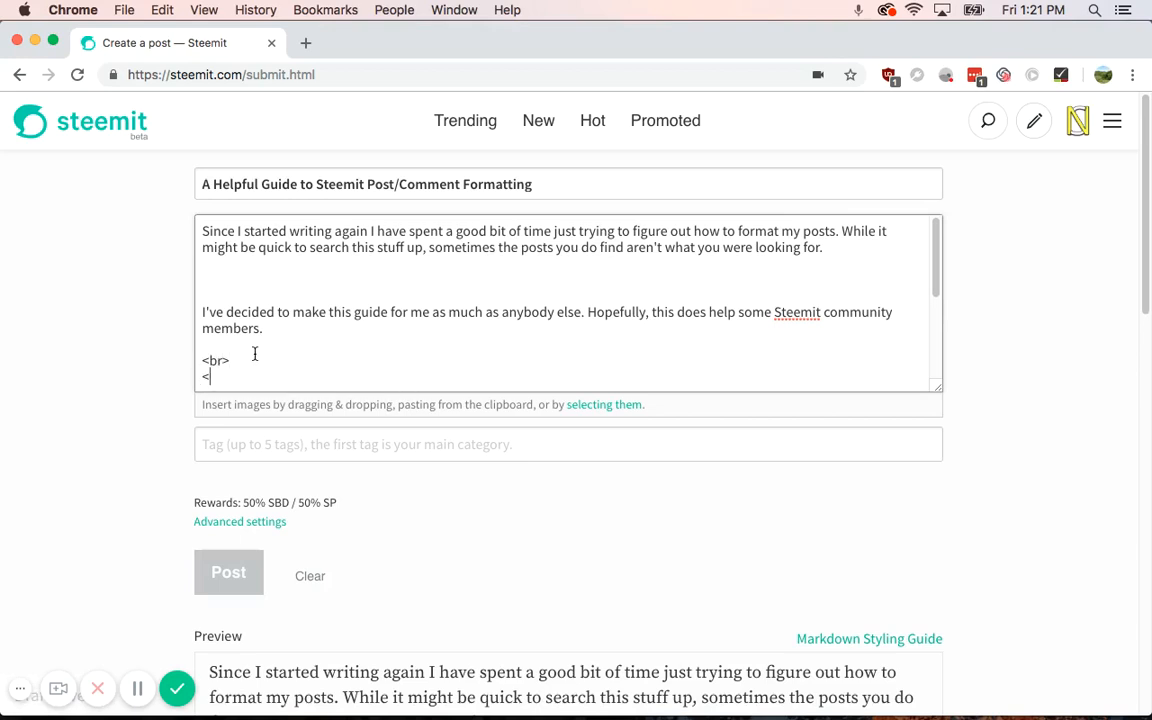
text(hr>)
scroll(154, 512, down, 10)
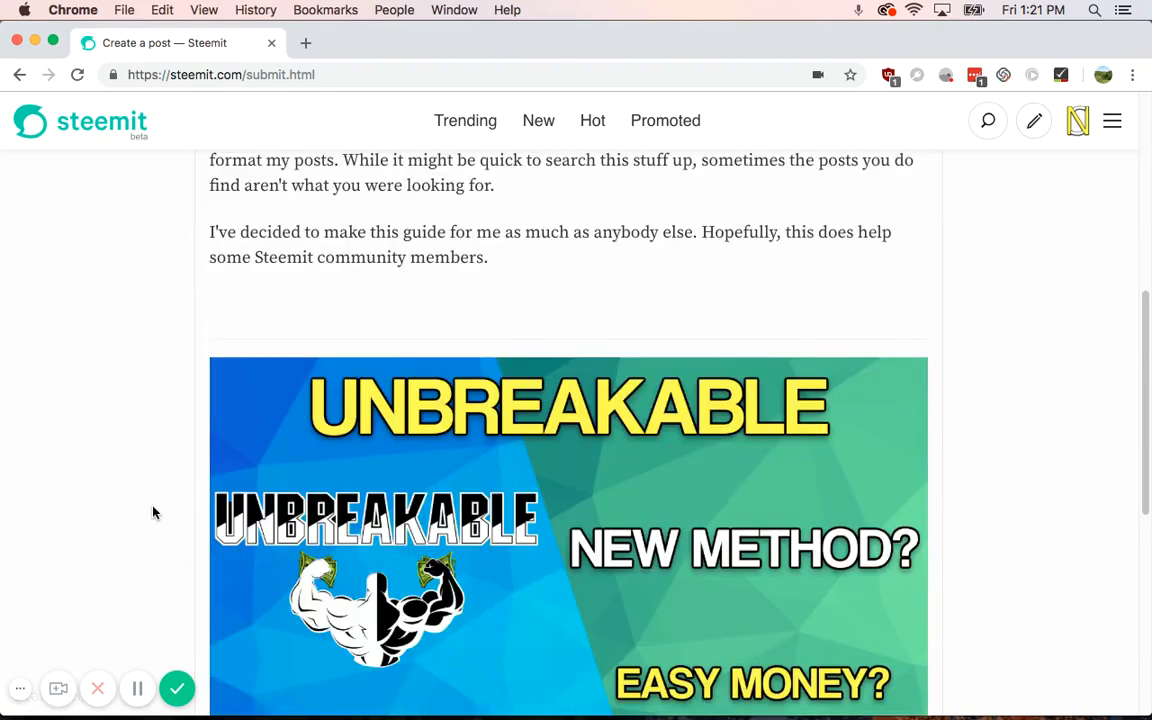
scroll(280, 390, up, 5)
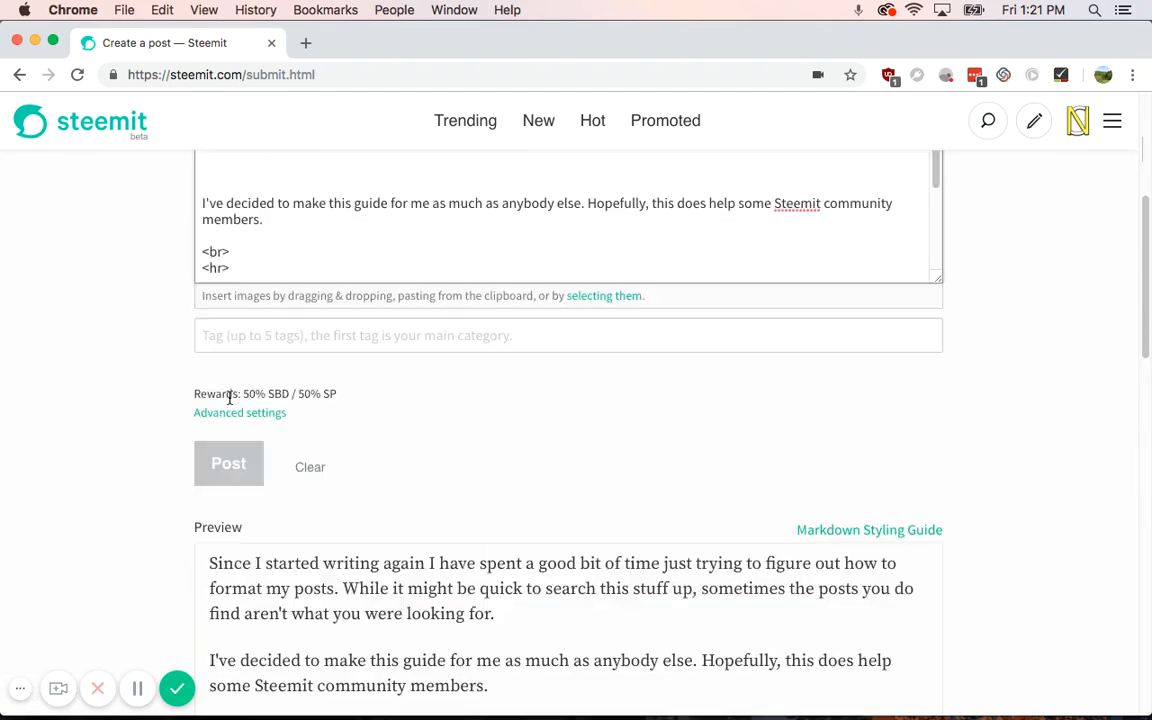
scroll(240, 450, down, 2)
scroll(205, 570, up, 1)
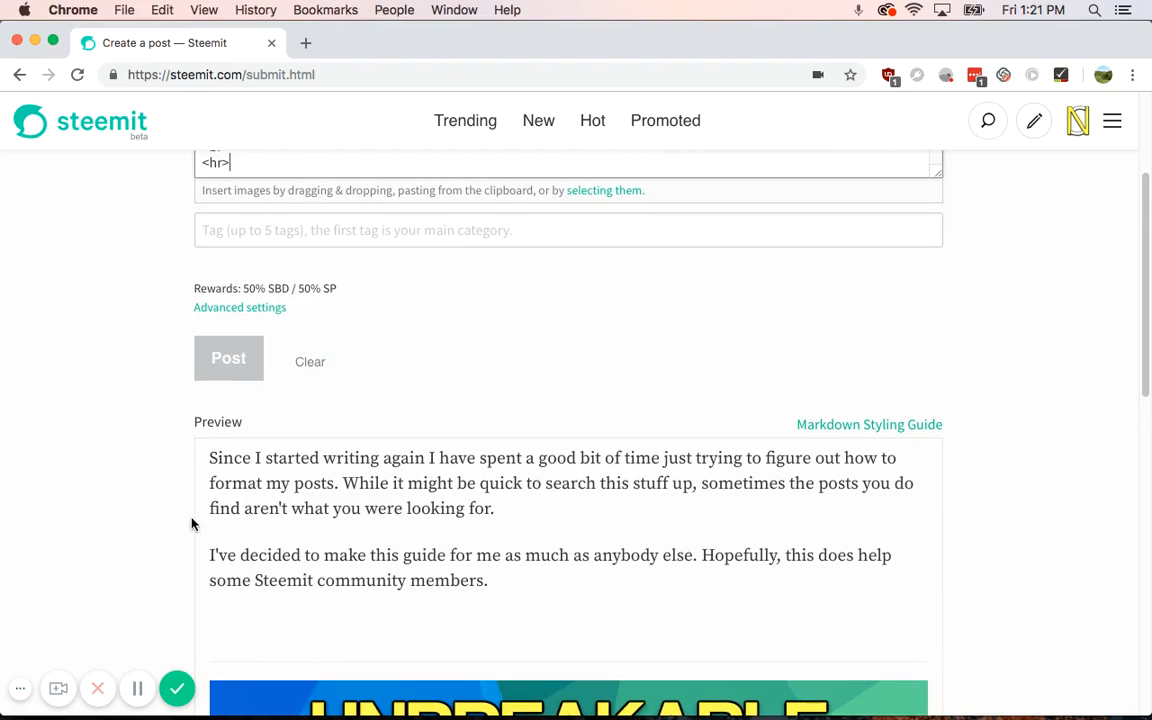
scroll(220, 500, down, 10)
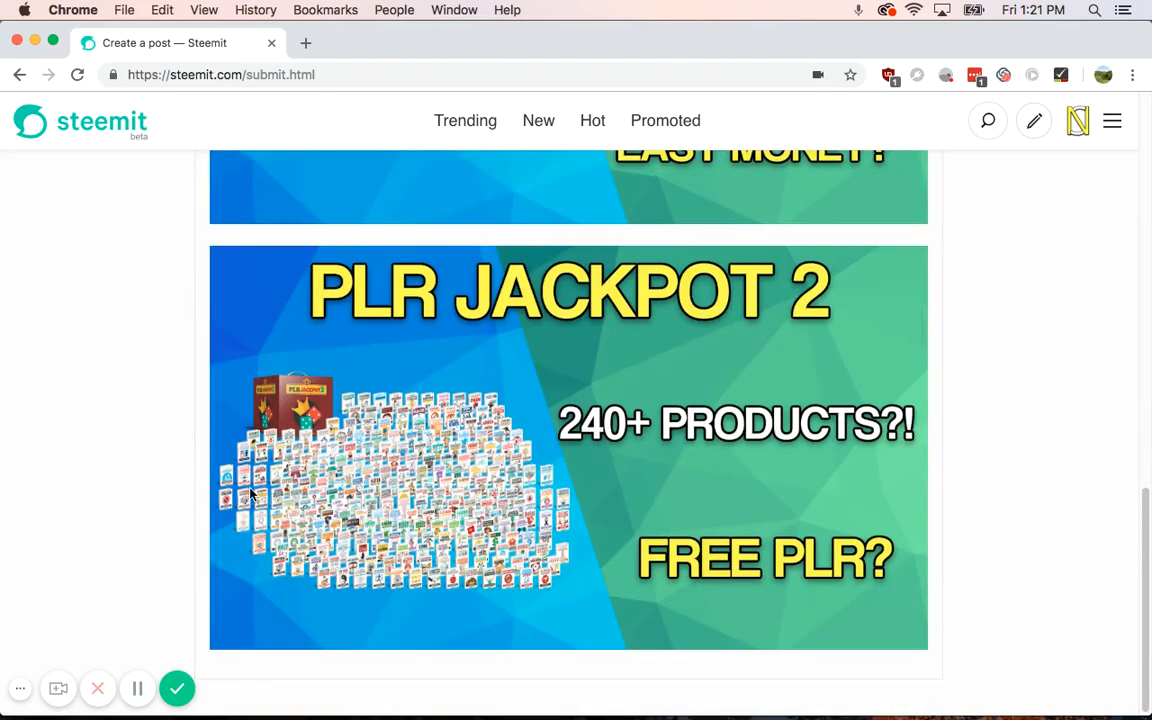
scroll(290, 450, up, 8)
scroll(280, 432, up, 5)
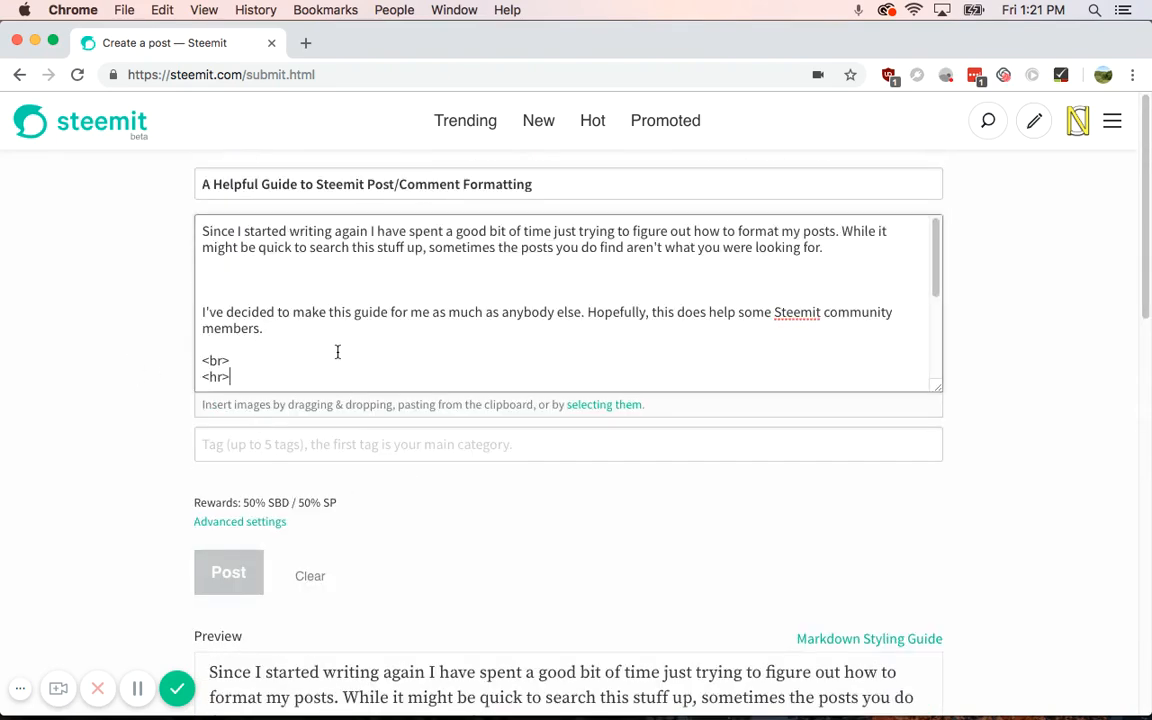
scroll(337, 352, down, 4)
scroll(337, 352, up, 5)
Step: Type <b>Hello</b> after a blank line below <hr>, fix a stray letter, and preview the bold text
key(Return)
key(Return)
text(<)
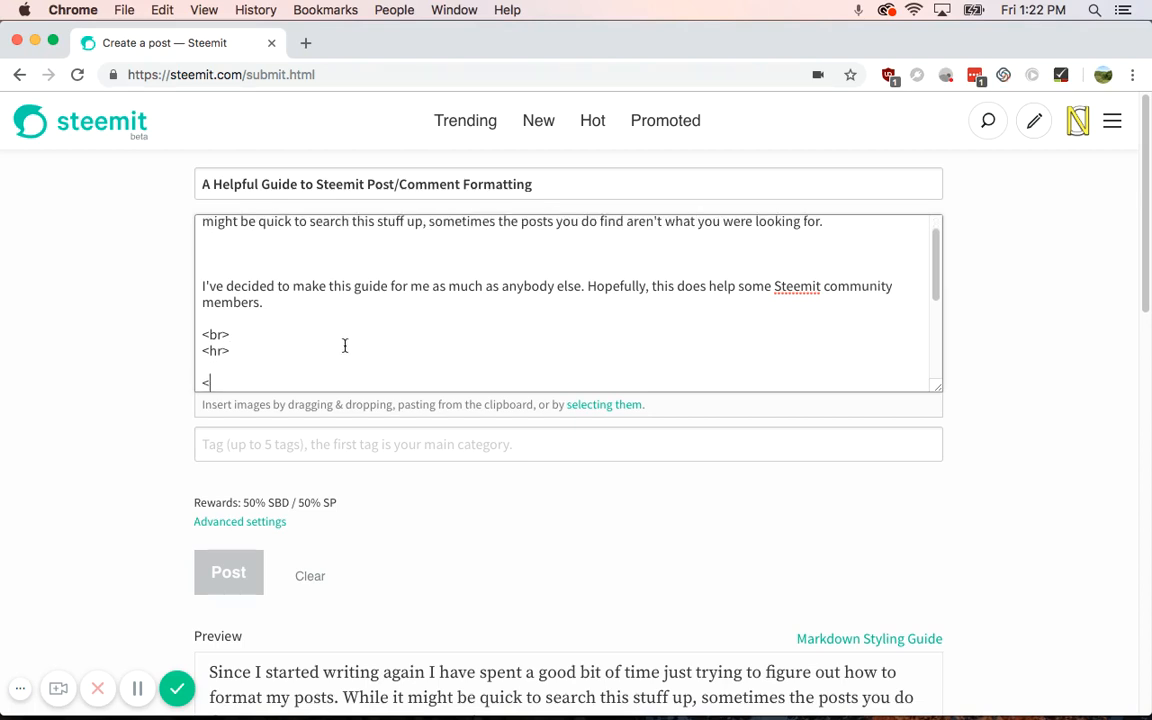
text(b>Hello</b>a)
key(BackSpace)
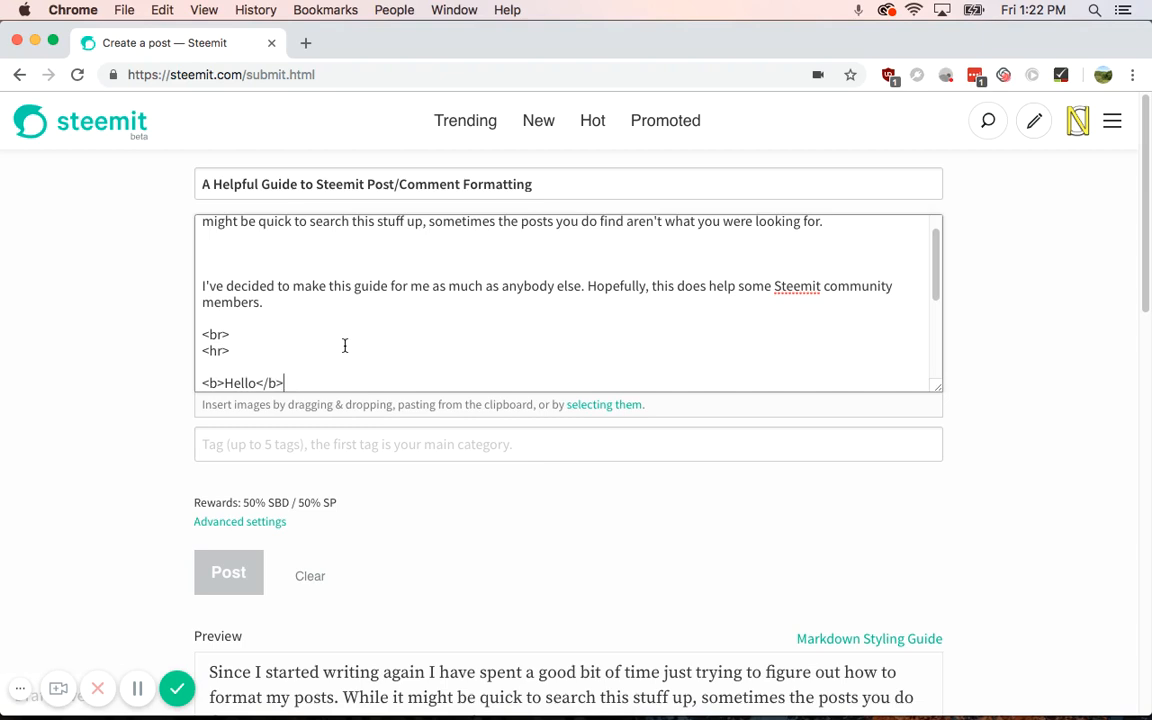
scroll(154, 442, down, 5)
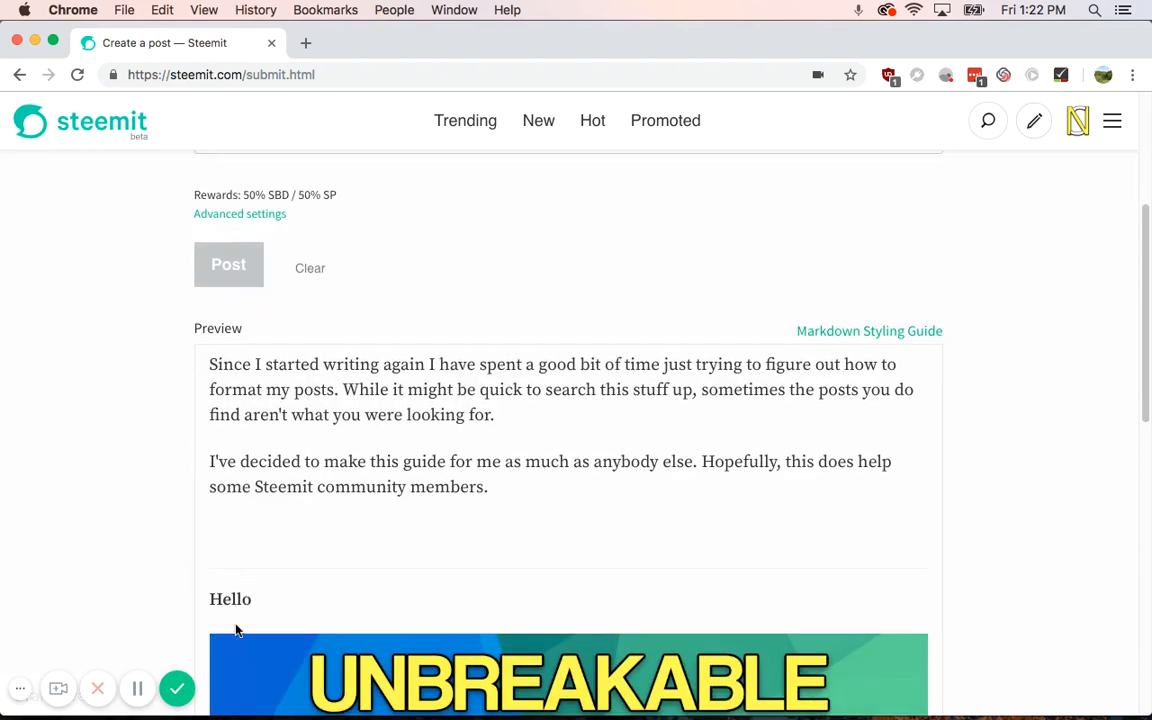
scroll(170, 439, up, 5)
scroll(227, 279, down, 1)
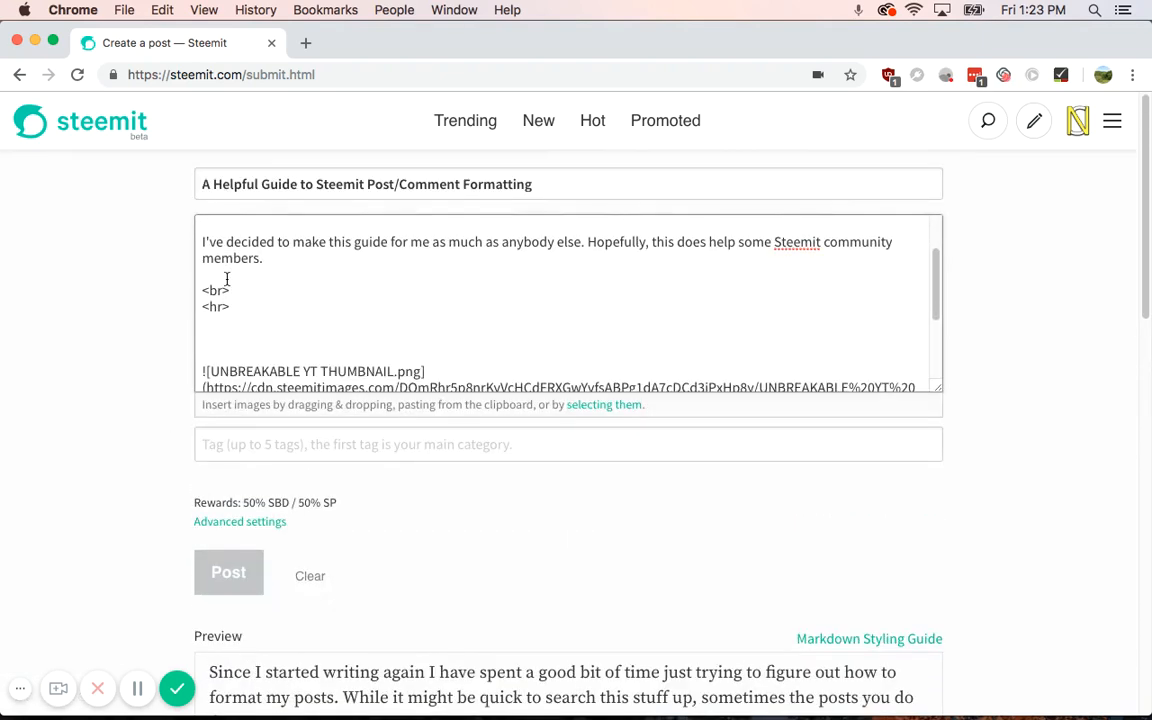
text(<b>Hello</b>)
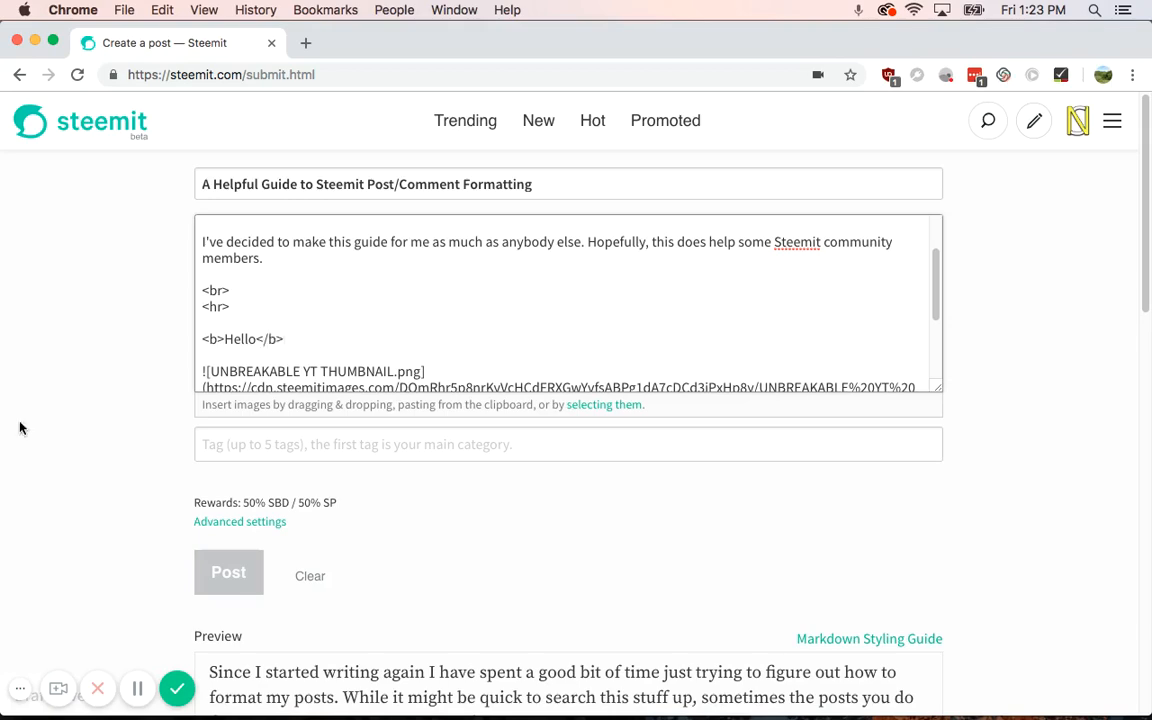
scroll(85, 489, down, 5)
scroll(138, 506, up, 4)
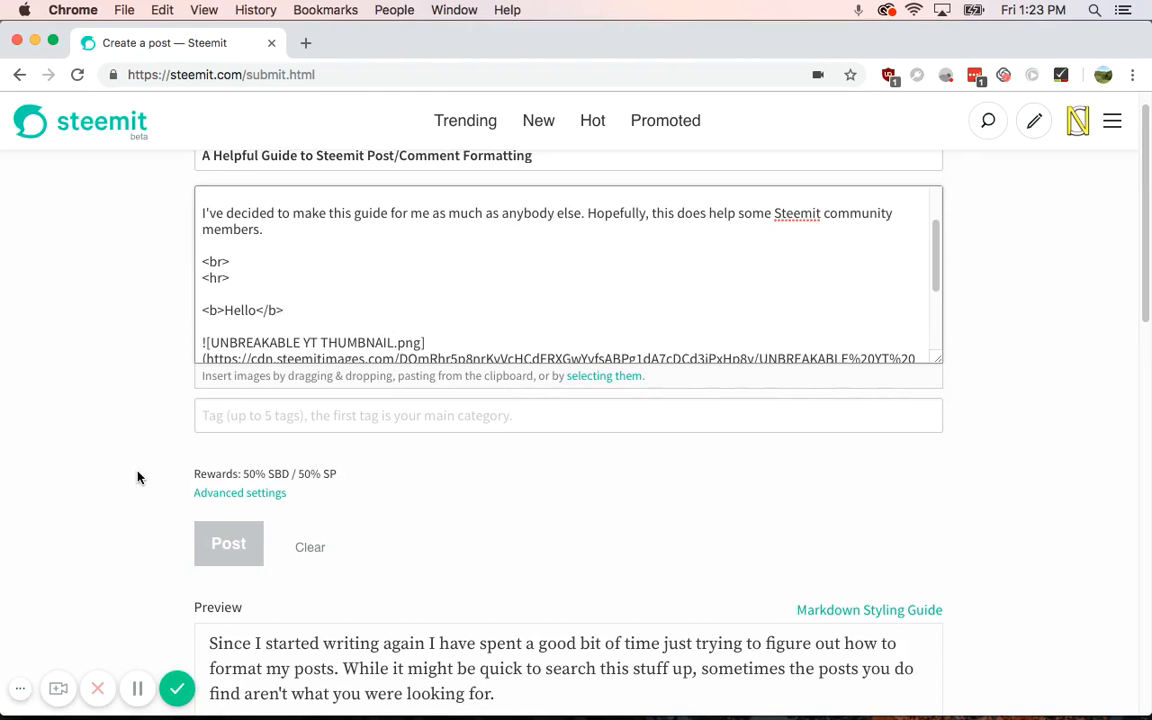
Step: Add <i>Hello</i> and <em>Hello</em> lines after the bold Hello, then begin <h1>Hello</h1>
key(Return)
key(Return)
text(<i)
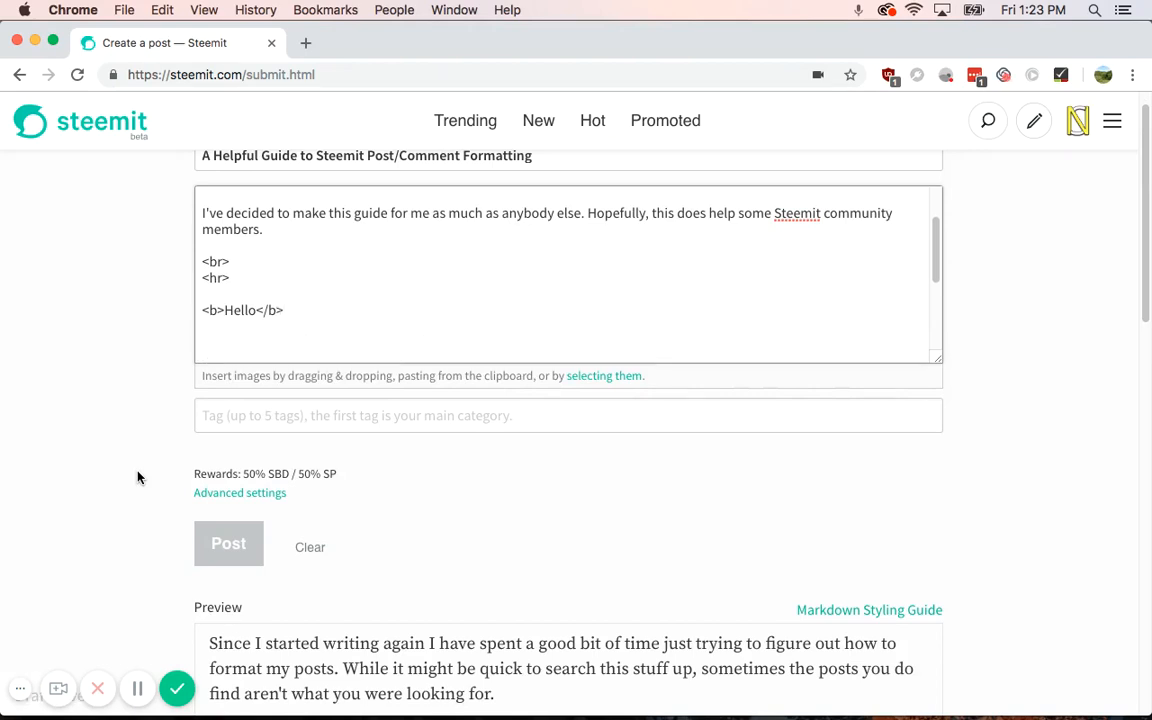
text(>Hello</i>)
scroll(141, 514, down, 5)
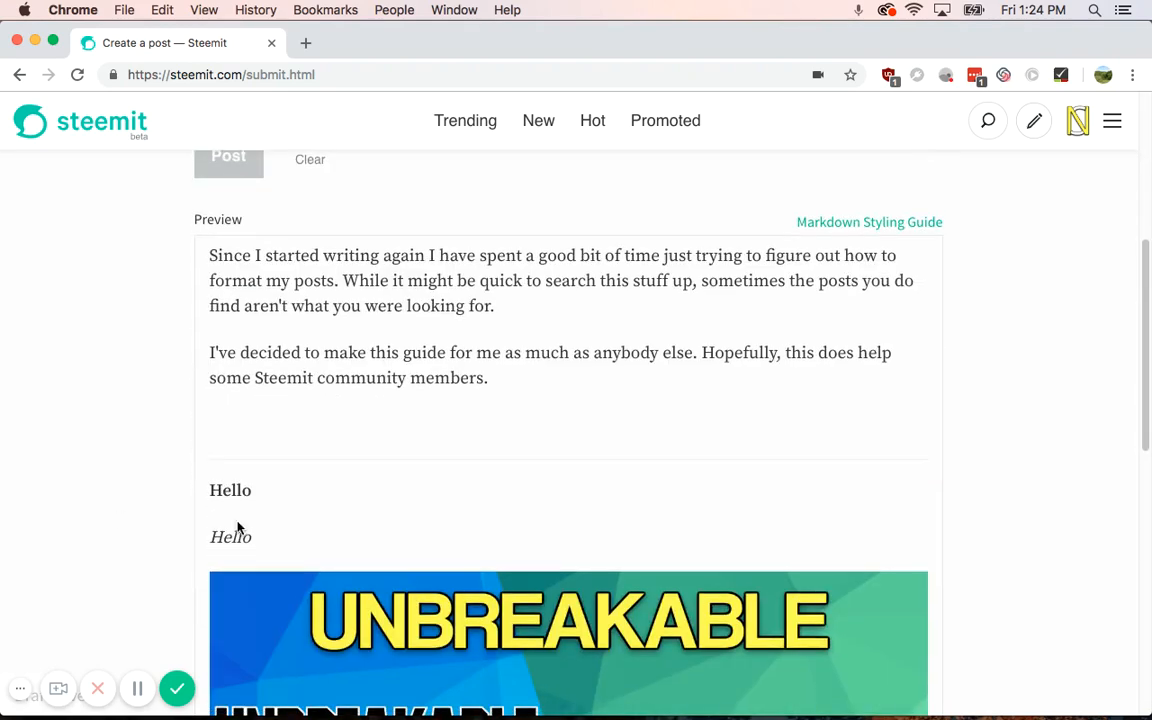
scroll(216, 517, up, 5)
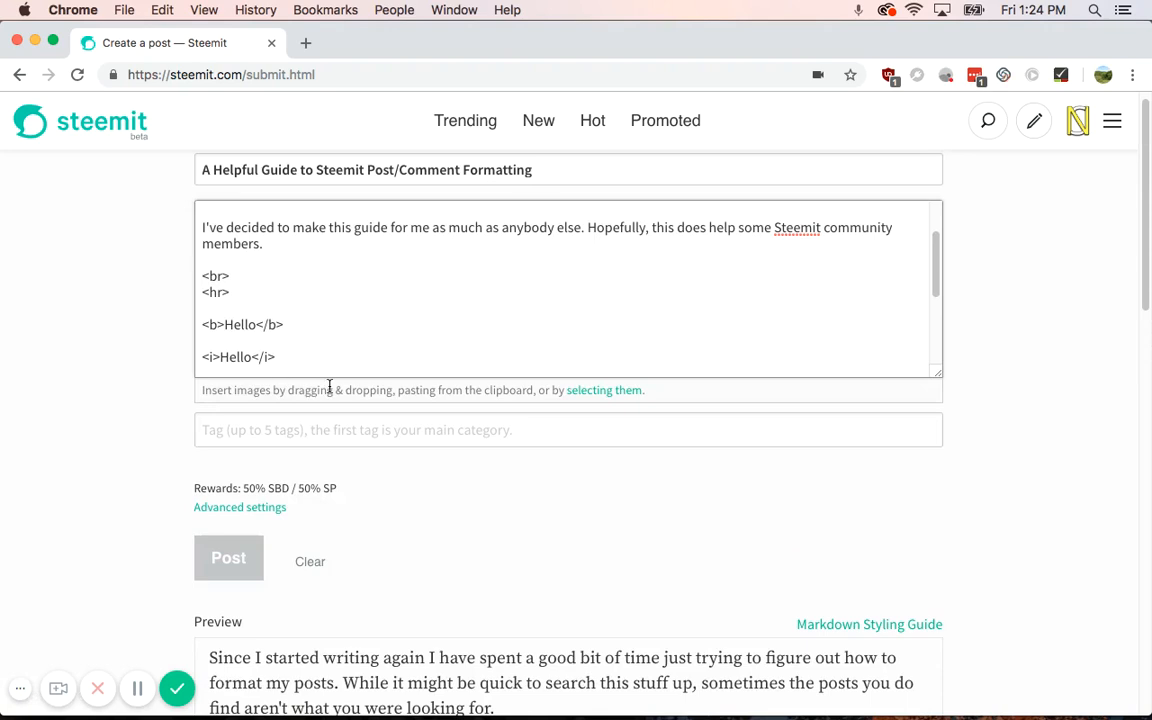
key(Return)
text(<em>)
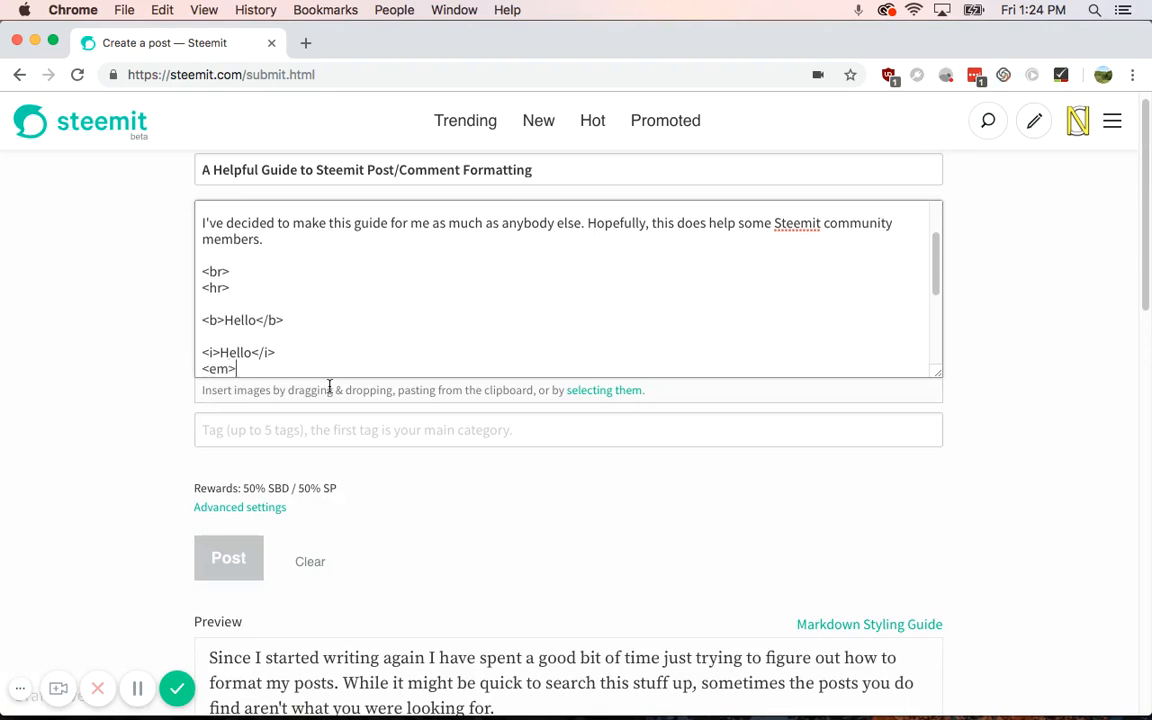
text(Hello</em>)
key(Return)
key(Return)
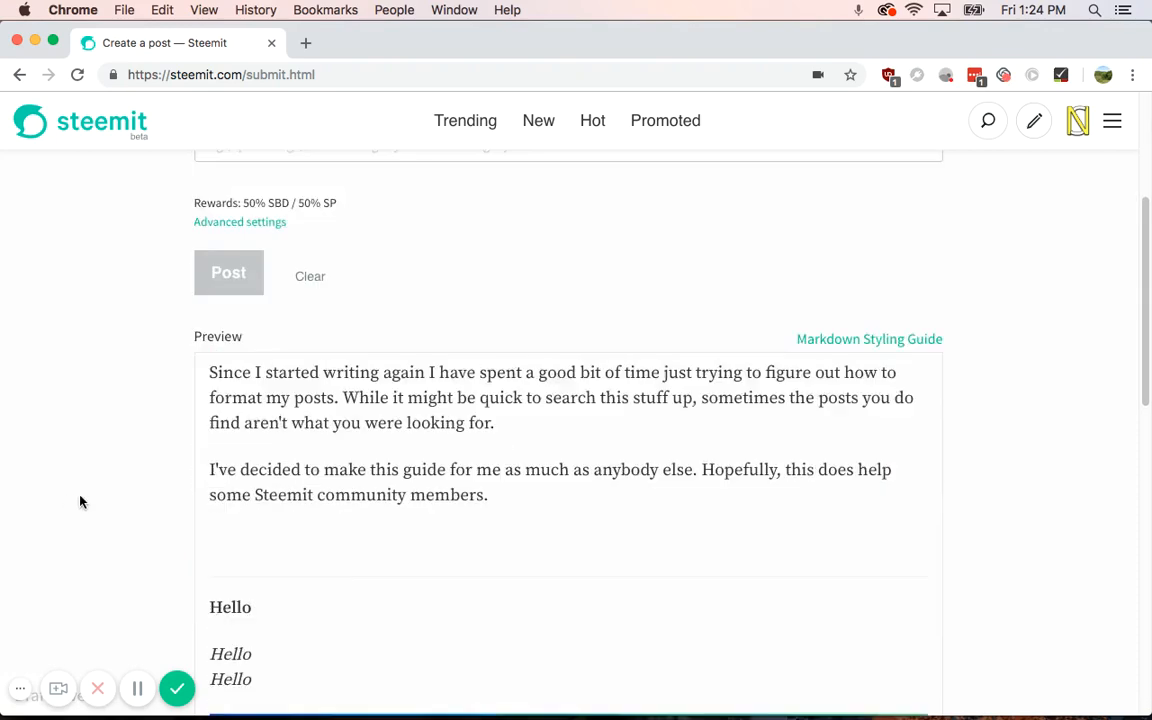
text(<)
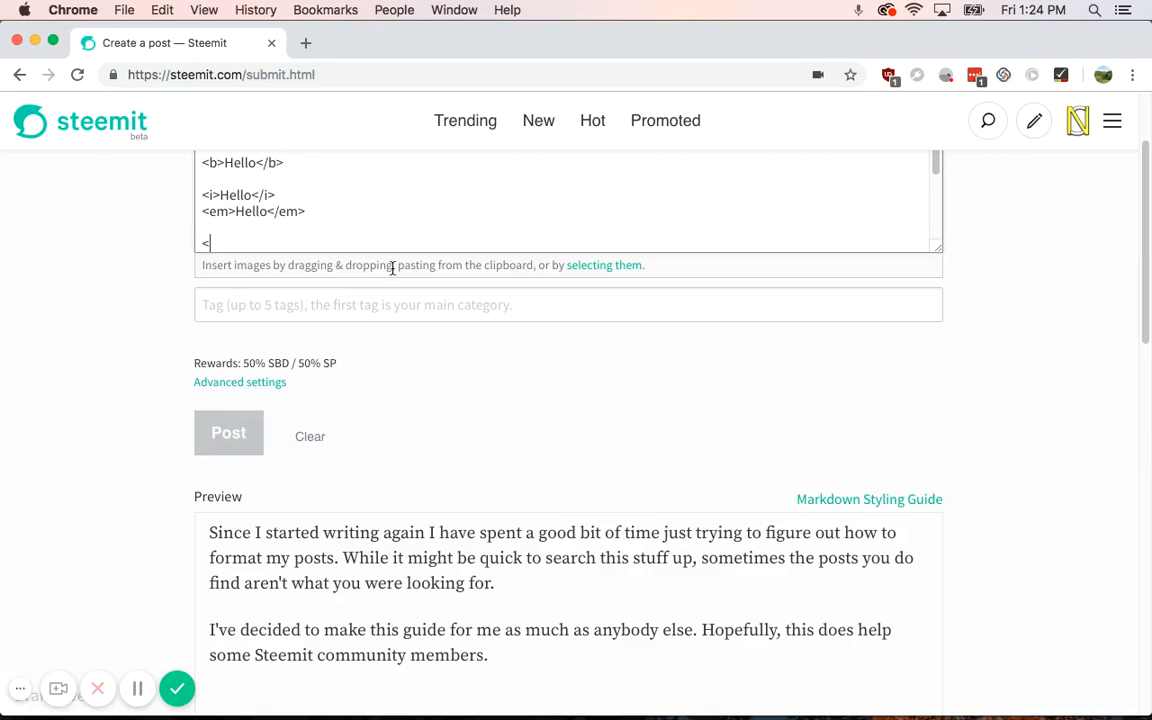
text(h1>Hello</h1>)
Step: Finish <h1>Hello</h1>, add <h3>Hello</h3> and <h6>hello</h6> lines, and compare their sizes in the preview
key(Return)
text(<)
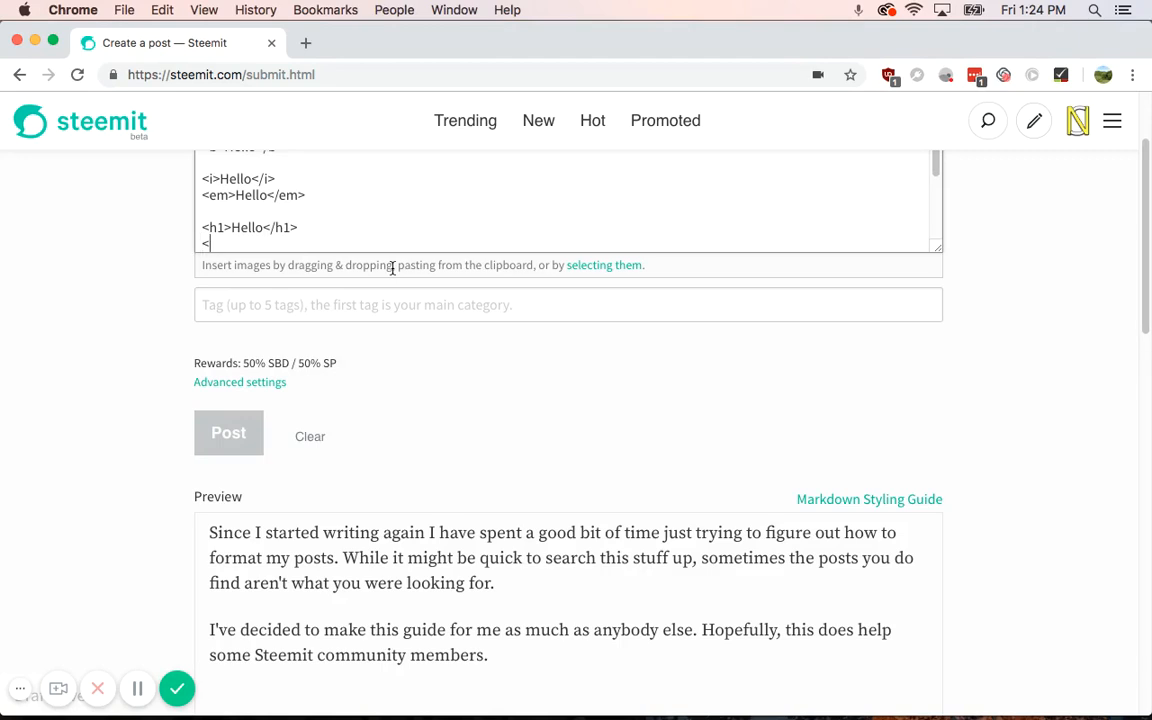
text(h3>Hello</h3>)
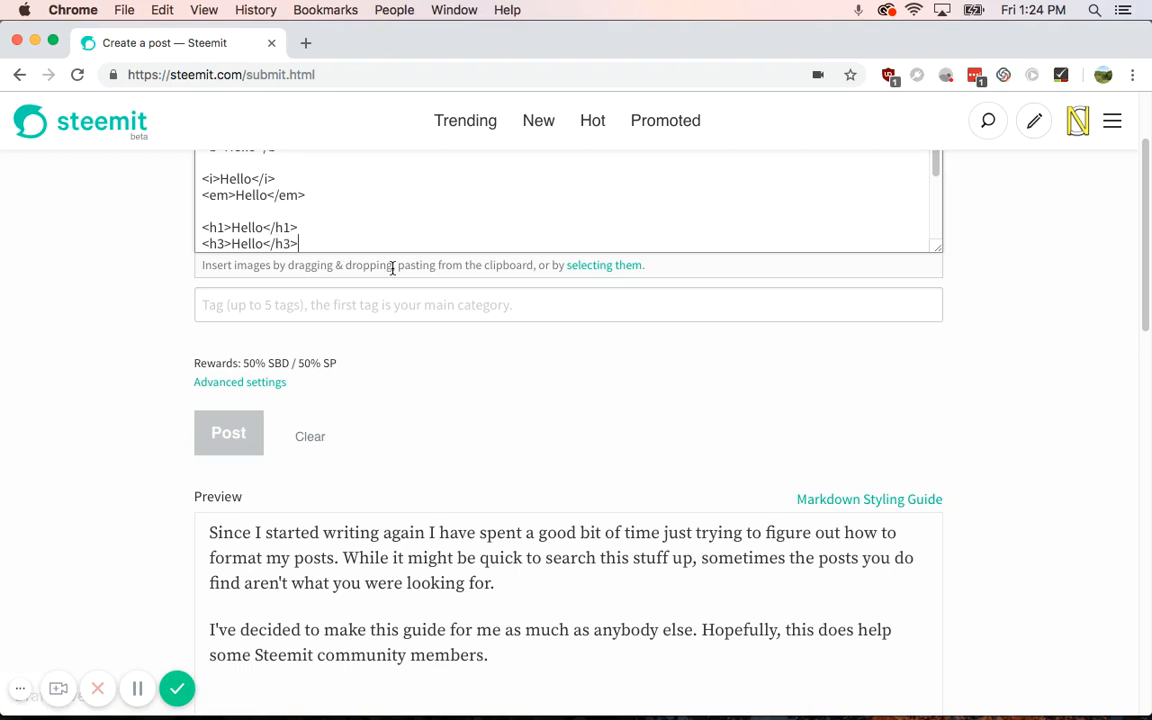
key(Return)
text(<h6)
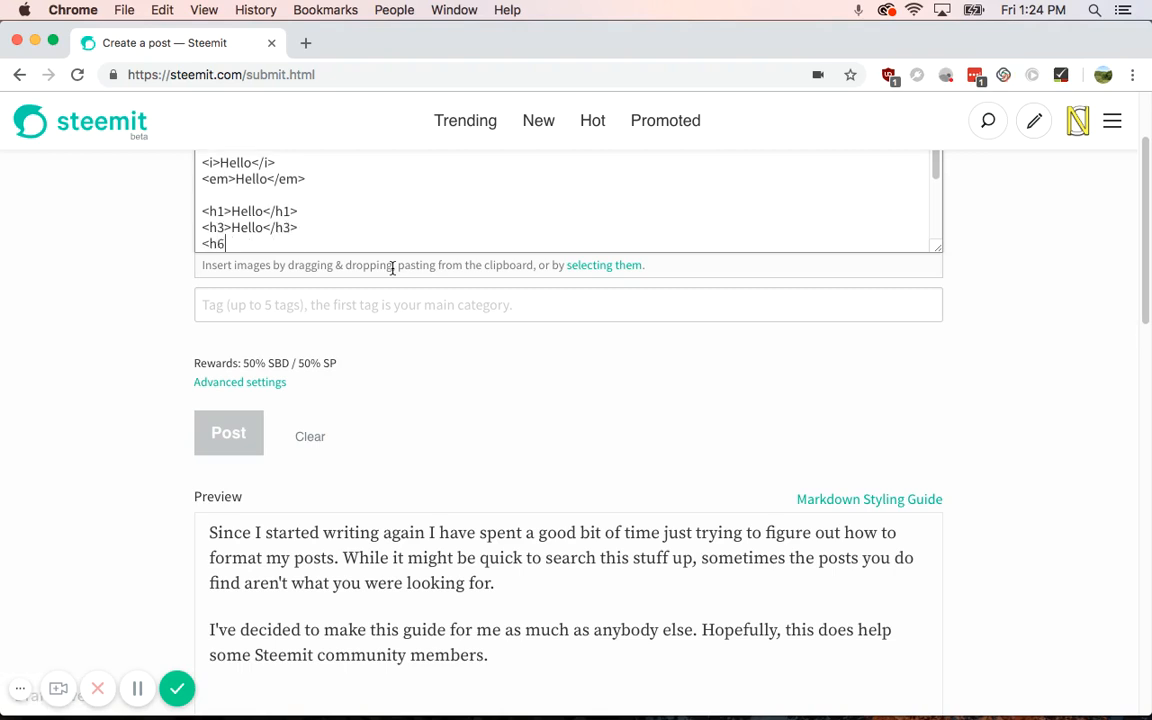
text(>hello</h6>)
scroll(392, 268, down, 8)
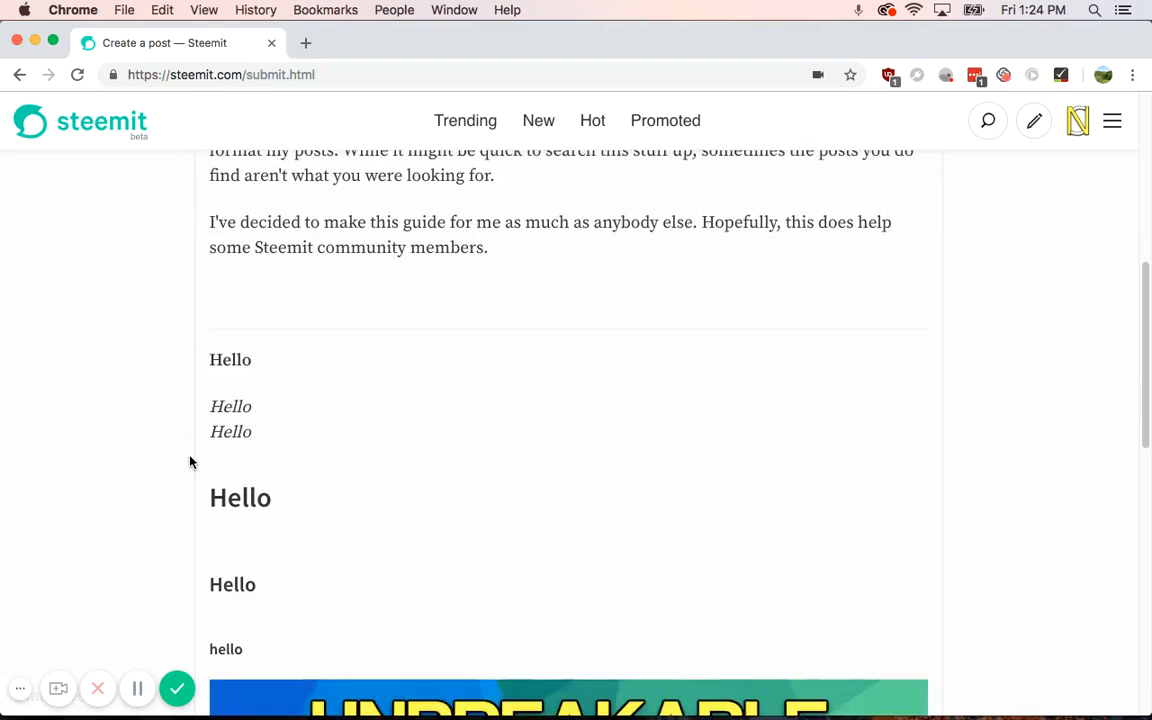
scroll(190, 462, down, 3)
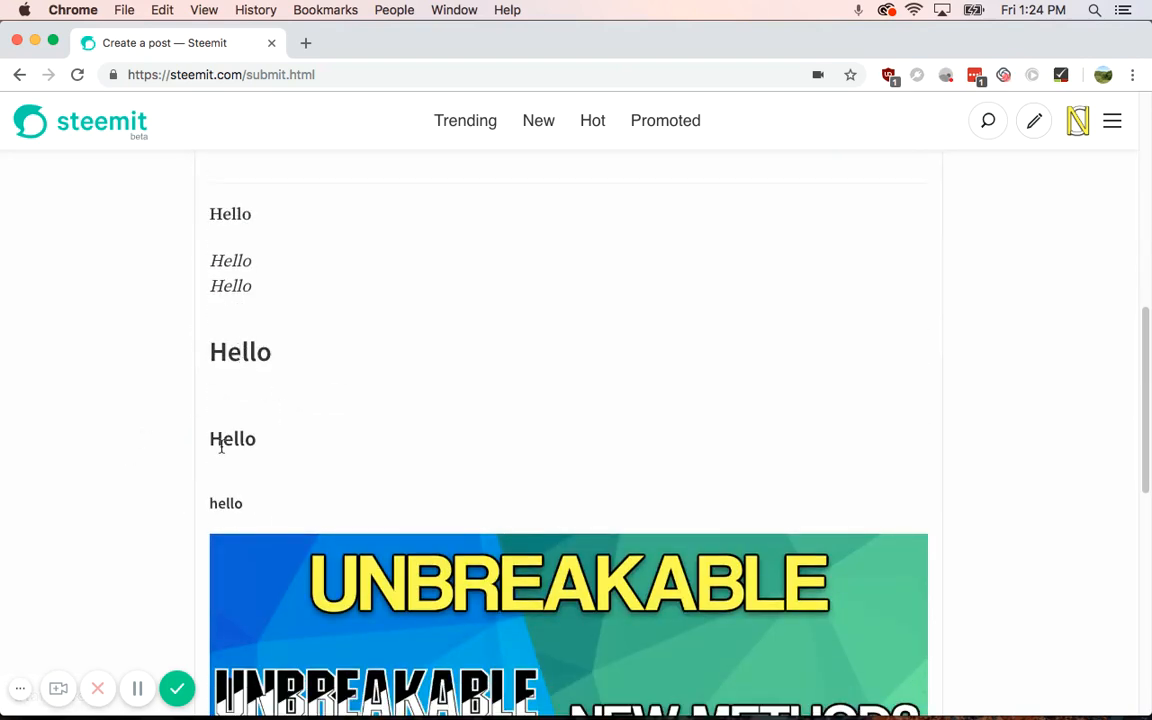
scroll(157, 471, up, 4)
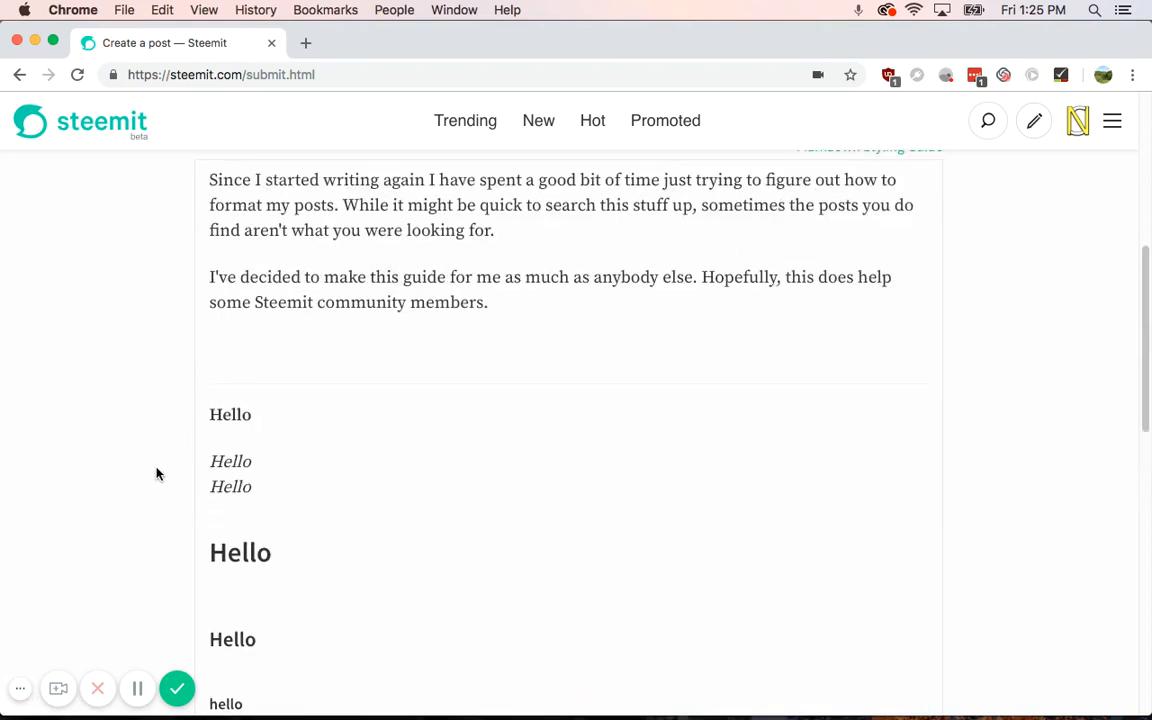
scroll(157, 473, up, 8)
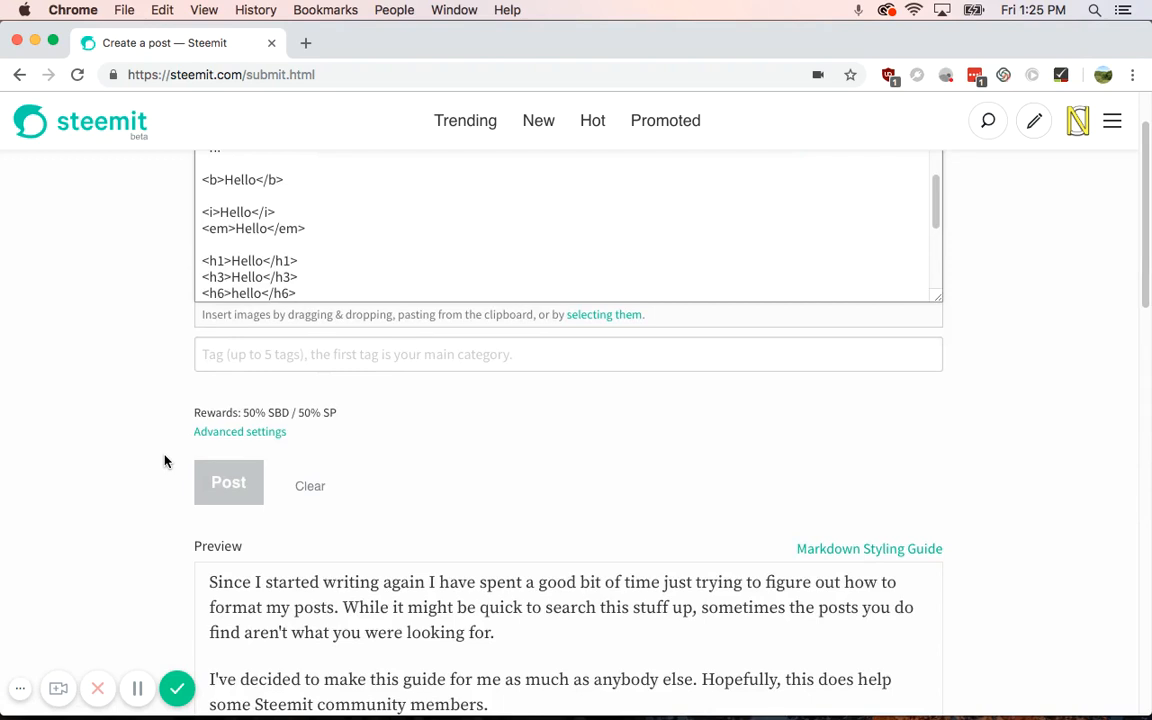
key(Return)
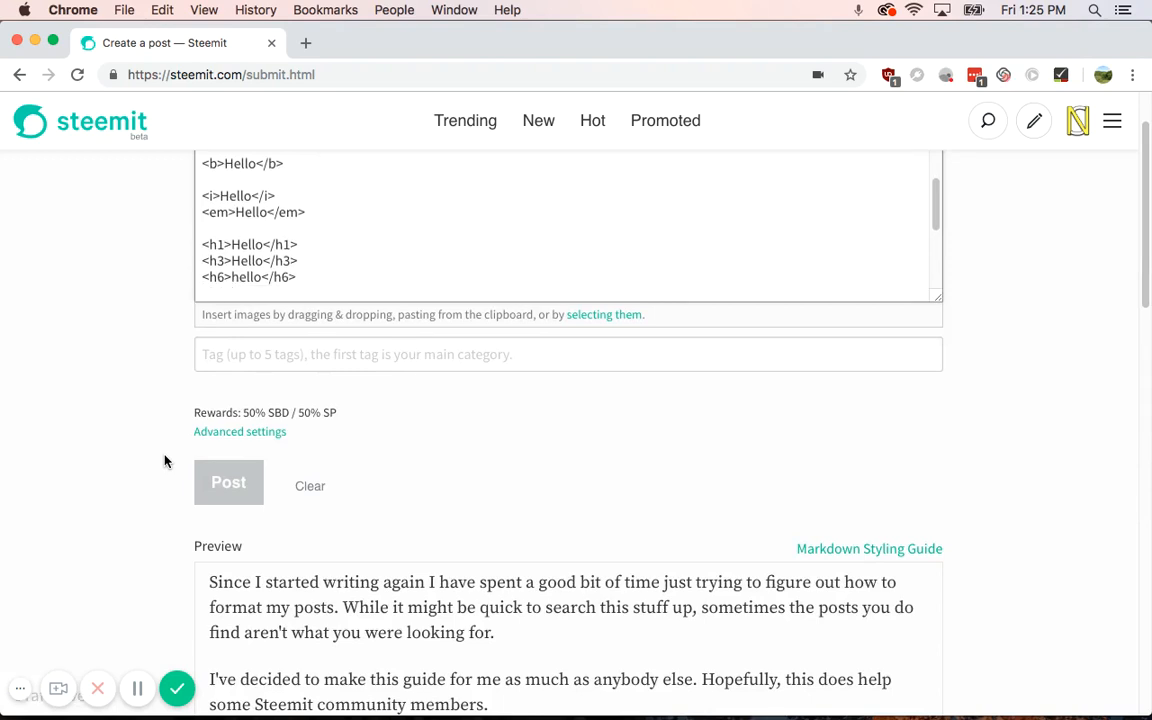
Step: Add a <h1><sub>Hello</sub></h1> line and check how it renders in the preview
key(Return)
text(<)
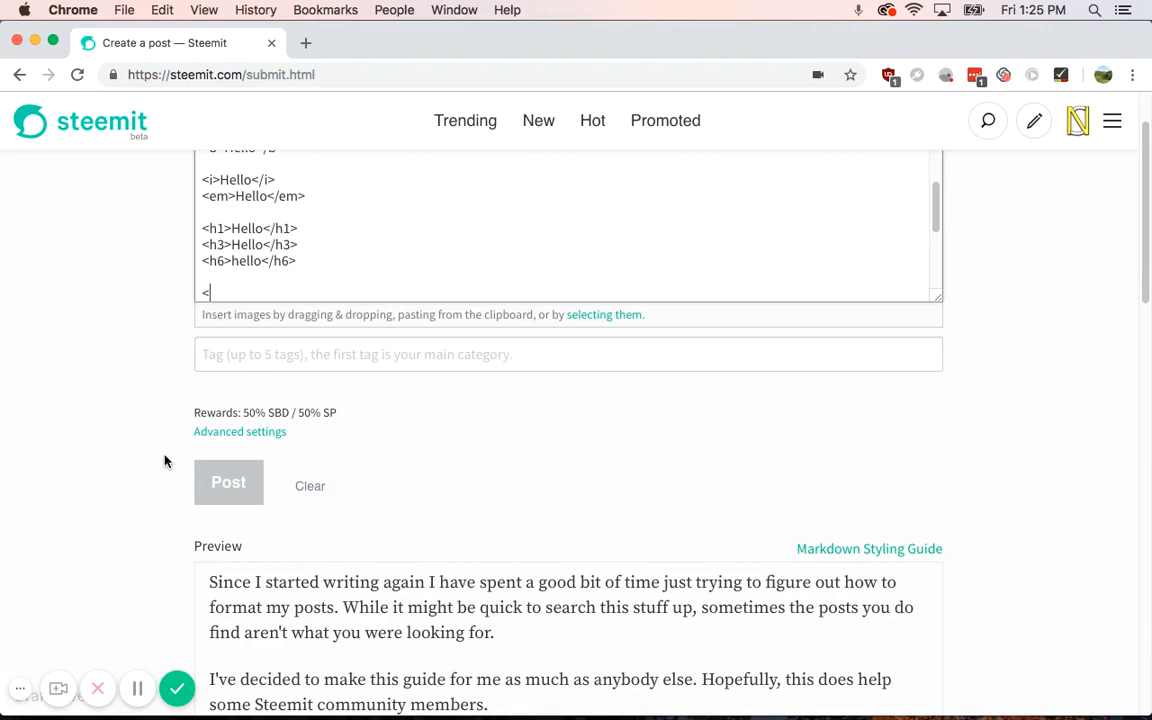
text(h1><sub>Hello</sub>)
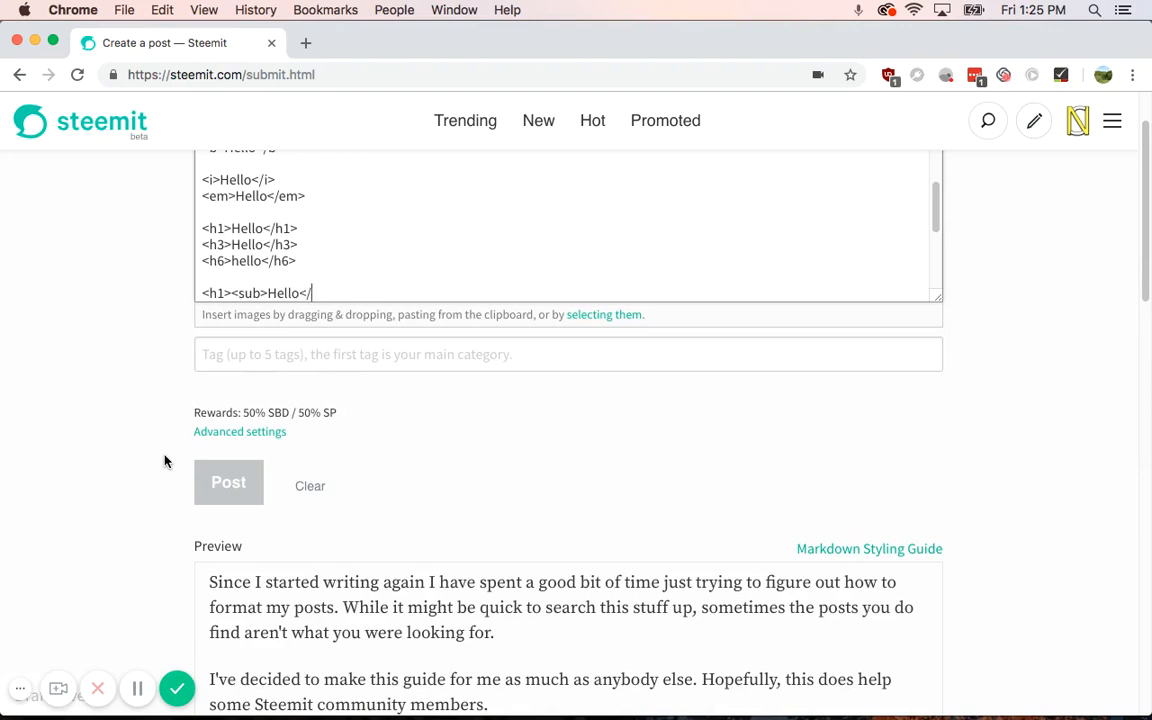
text(</h1>)
key(Return)
scroll(110, 525, down, 3)
scroll(110, 525, down, 5)
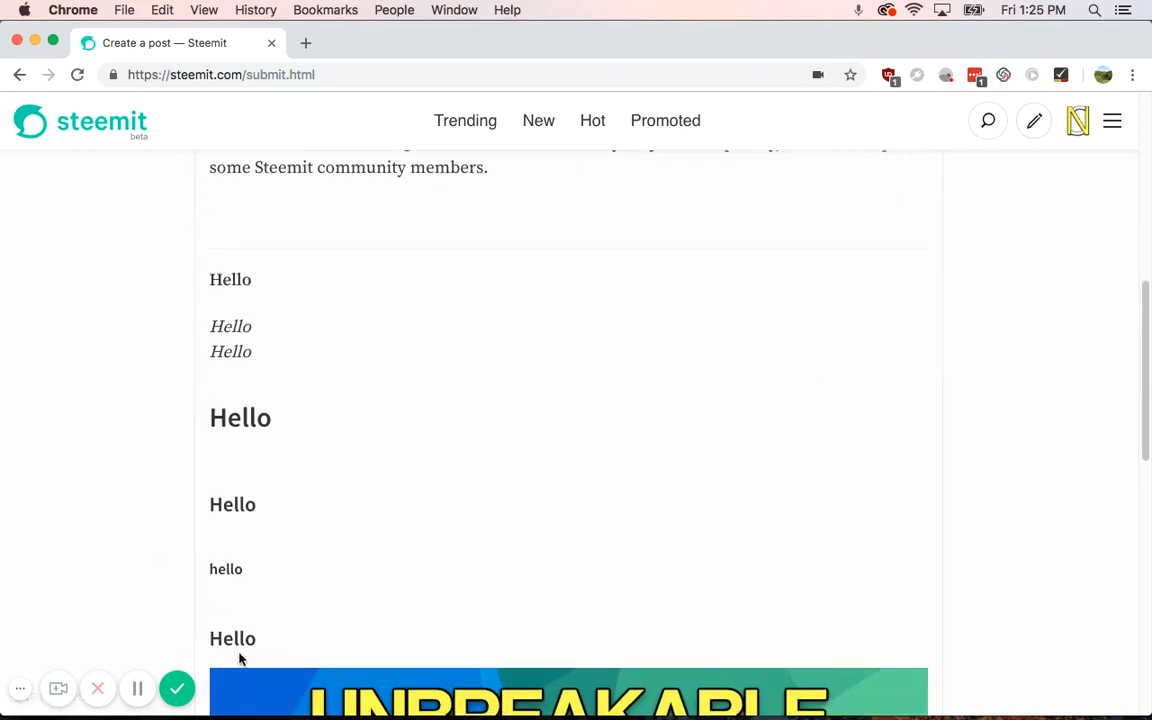
scroll(127, 469, up, 2)
scroll(127, 469, up, 5)
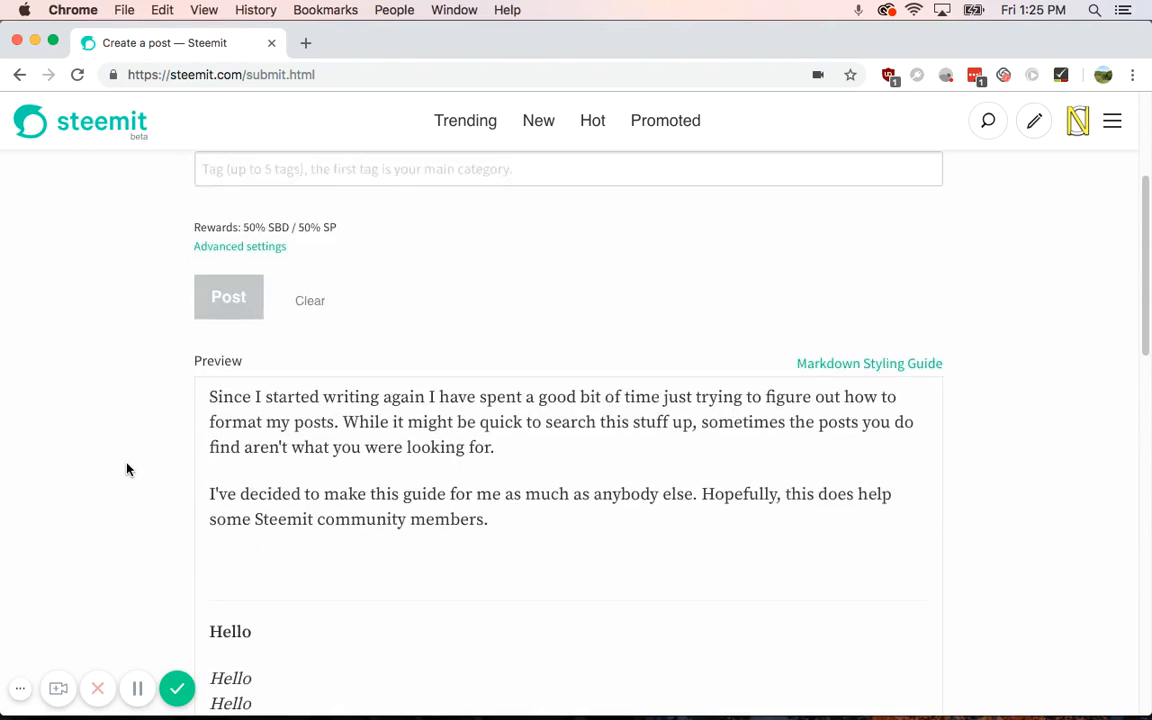
Step: Add a <h6><sub>hello</sub></h6> line below it and compare both in the preview
key(Return)
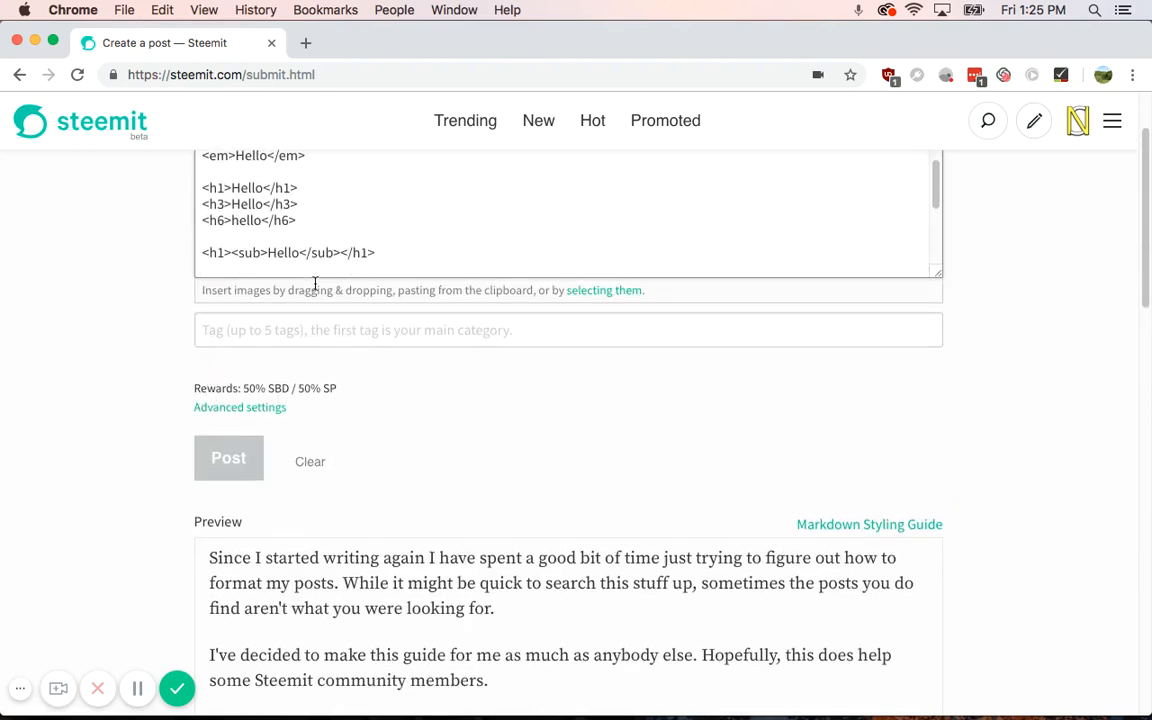
text(H)
key(BackSpace)
text(<h6><sub>h)
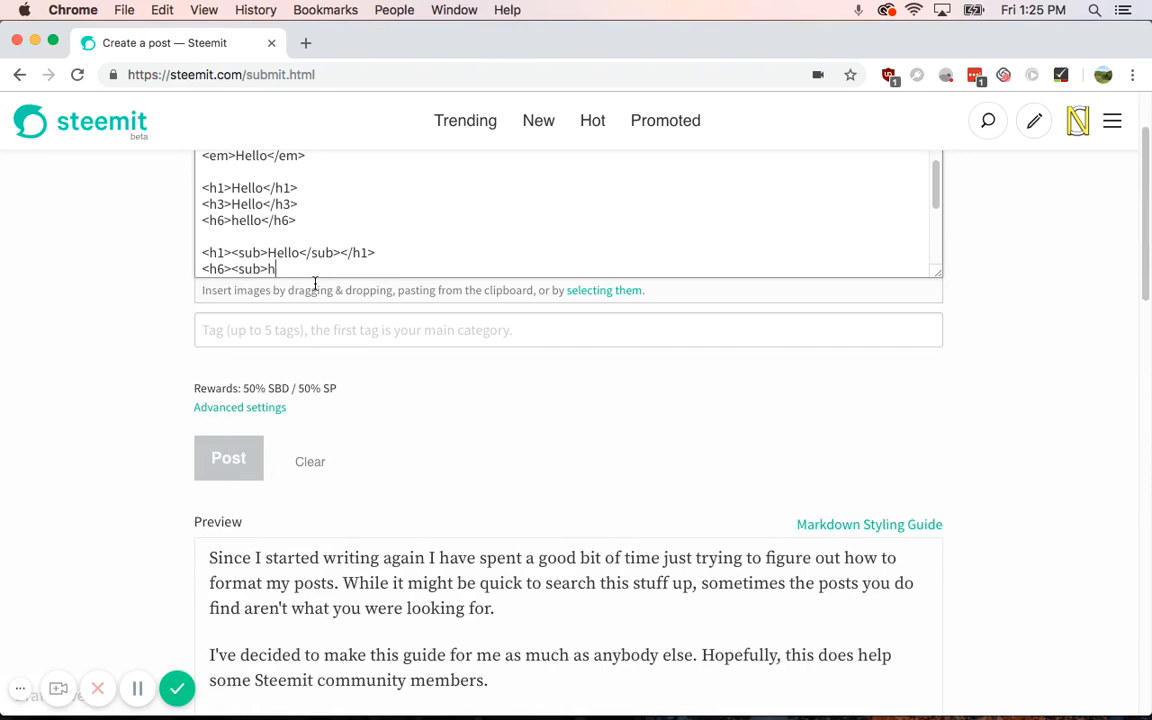
text(ello</sub></h6>)
scroll(99, 434, down, 10)
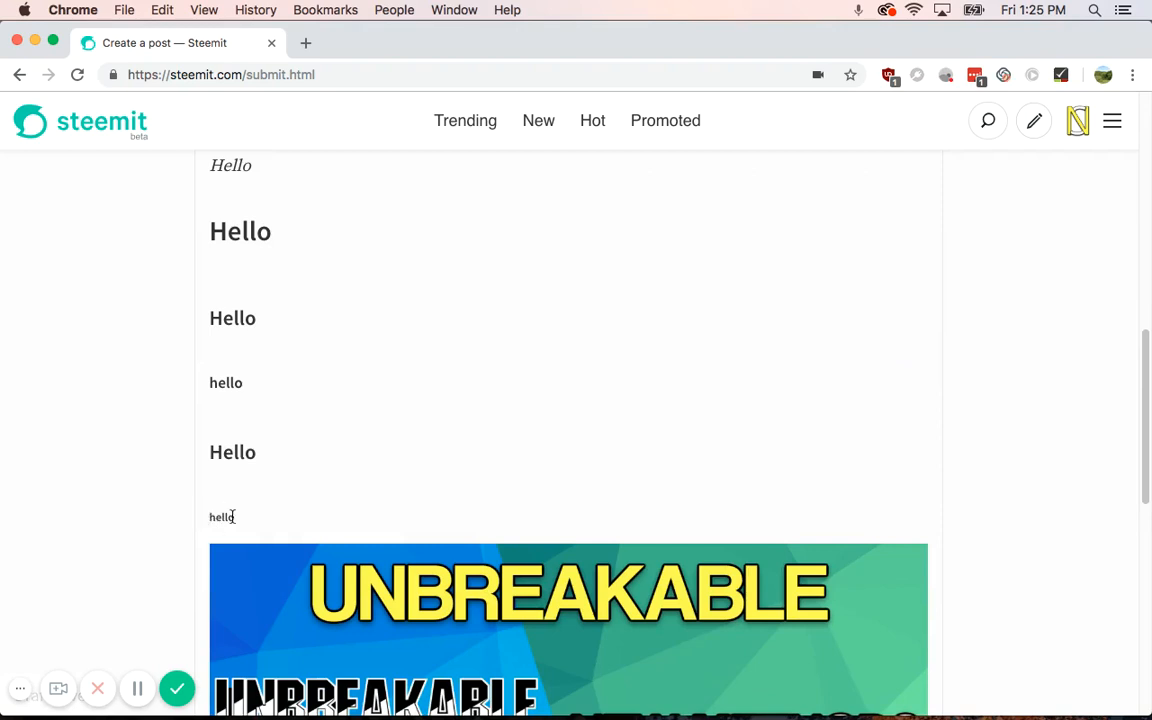
scroll(144, 411, up, 3)
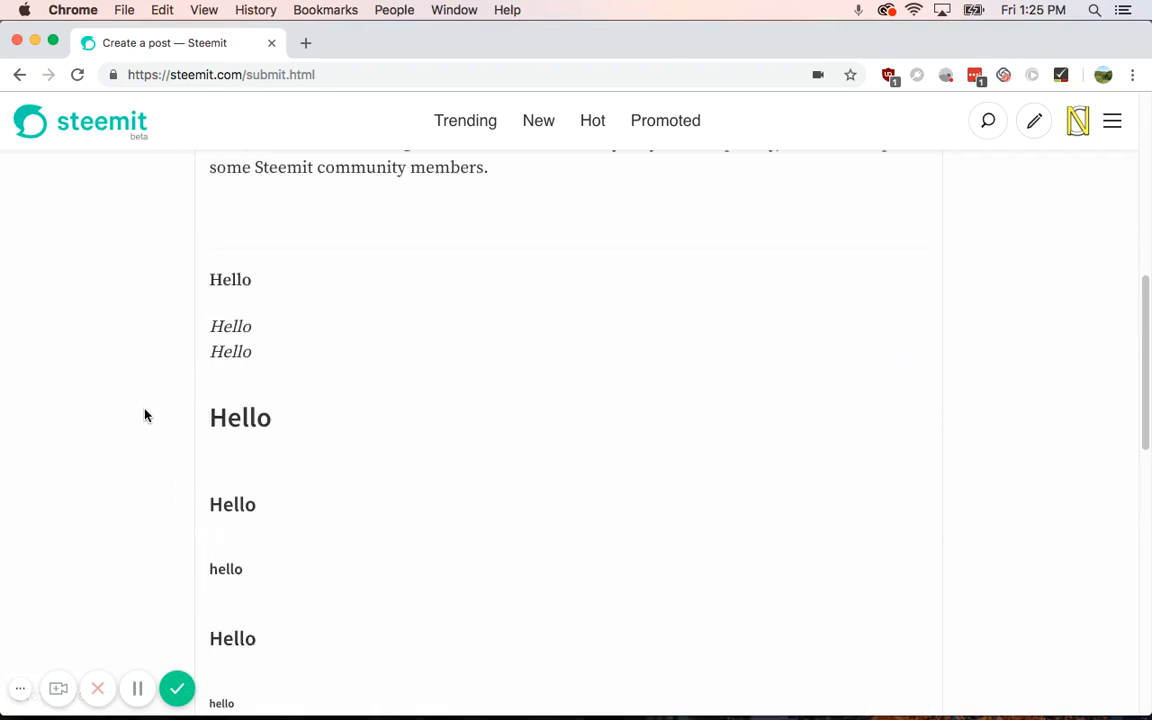
scroll(144, 415, up, 3)
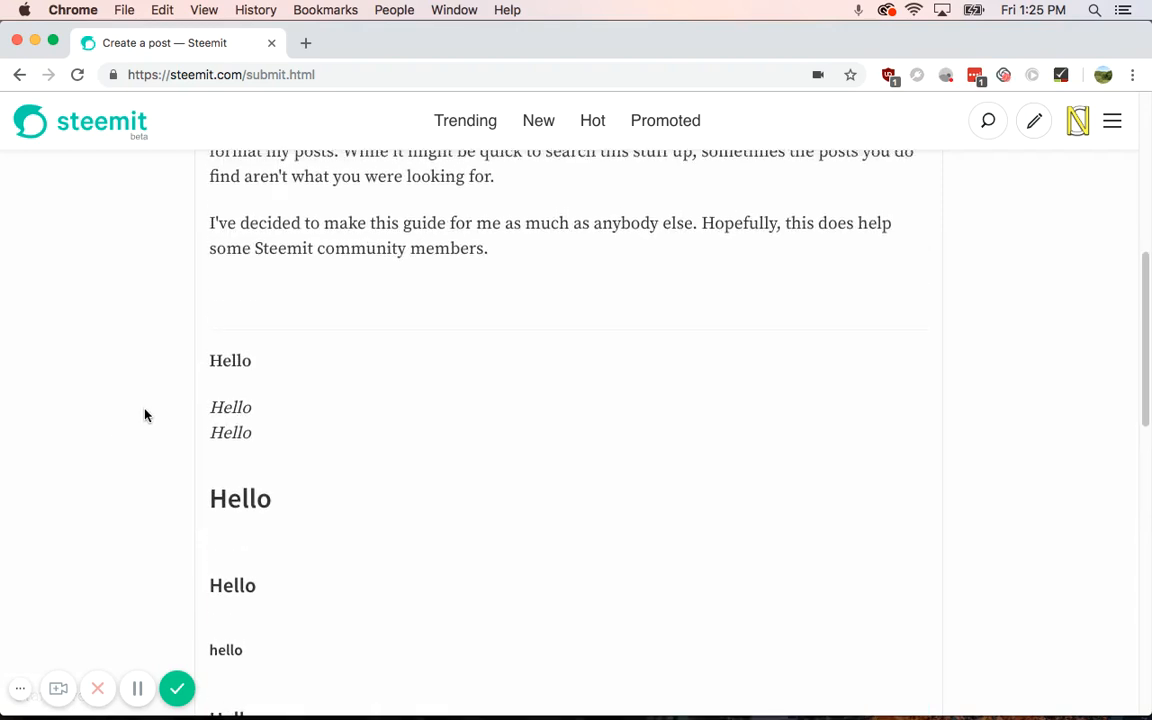
scroll(145, 416, up, 3)
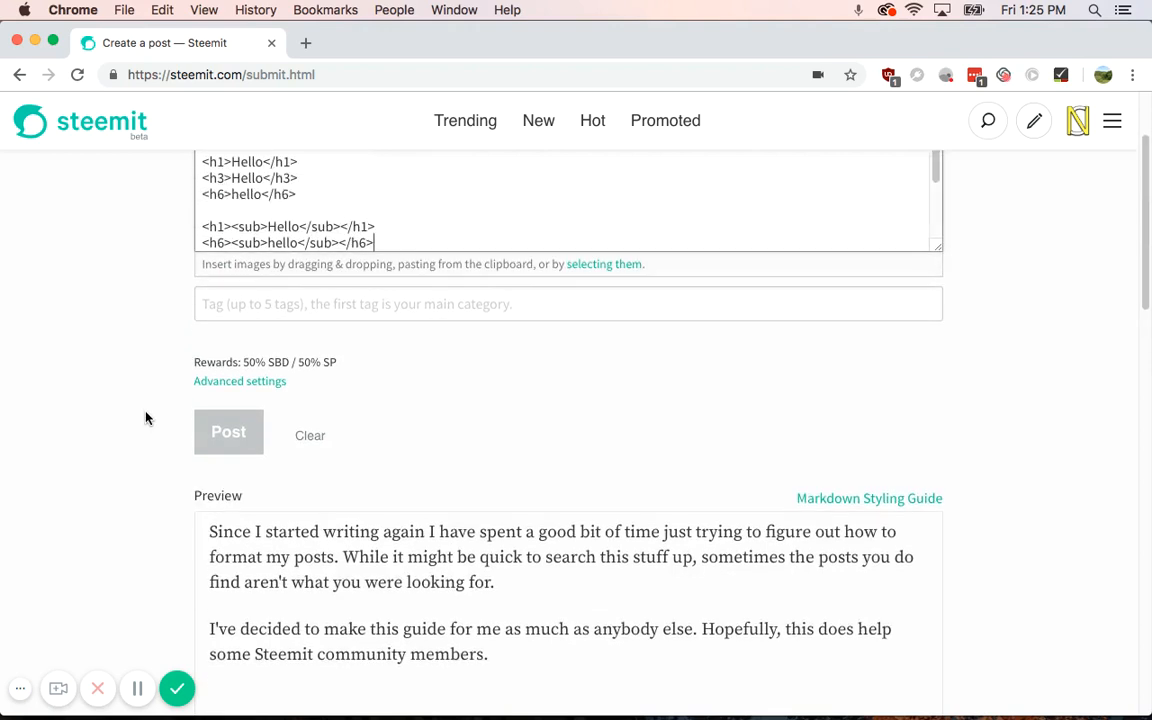
Step: Add the line Hello<sub>hello6</sub> and confirm hello6 previews as subscript
key(Return)
key(Return)
text(Hel)
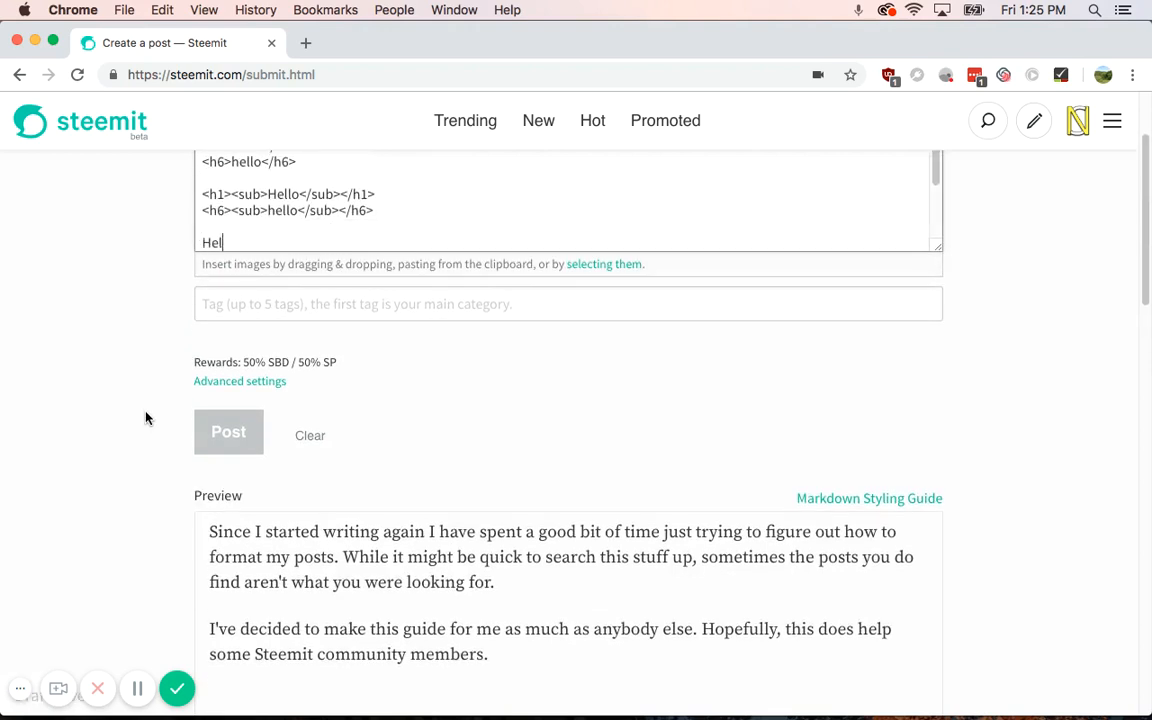
text(lo<sub>hello</)
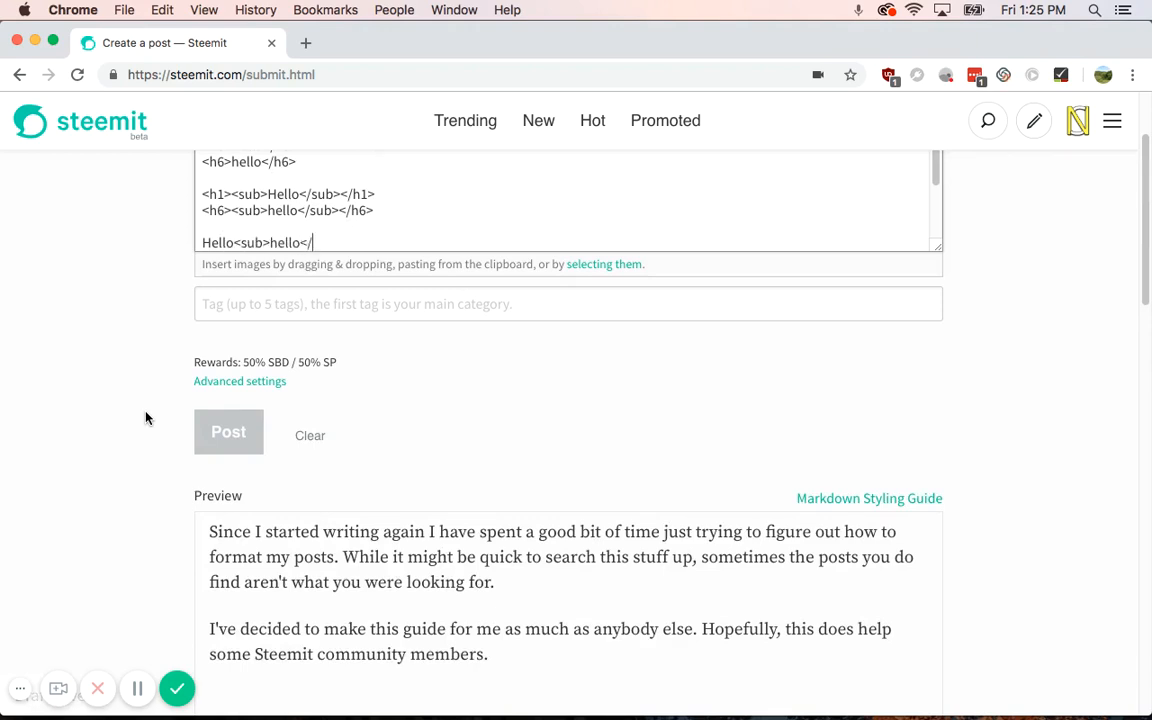
text(sub>)
mouse_move(296, 242)
mouse_down()
mouse_move(285, 240)
mouse_move(296, 254)
mouse_up()
scroll(296, 254, up, 1)
click(299, 245)
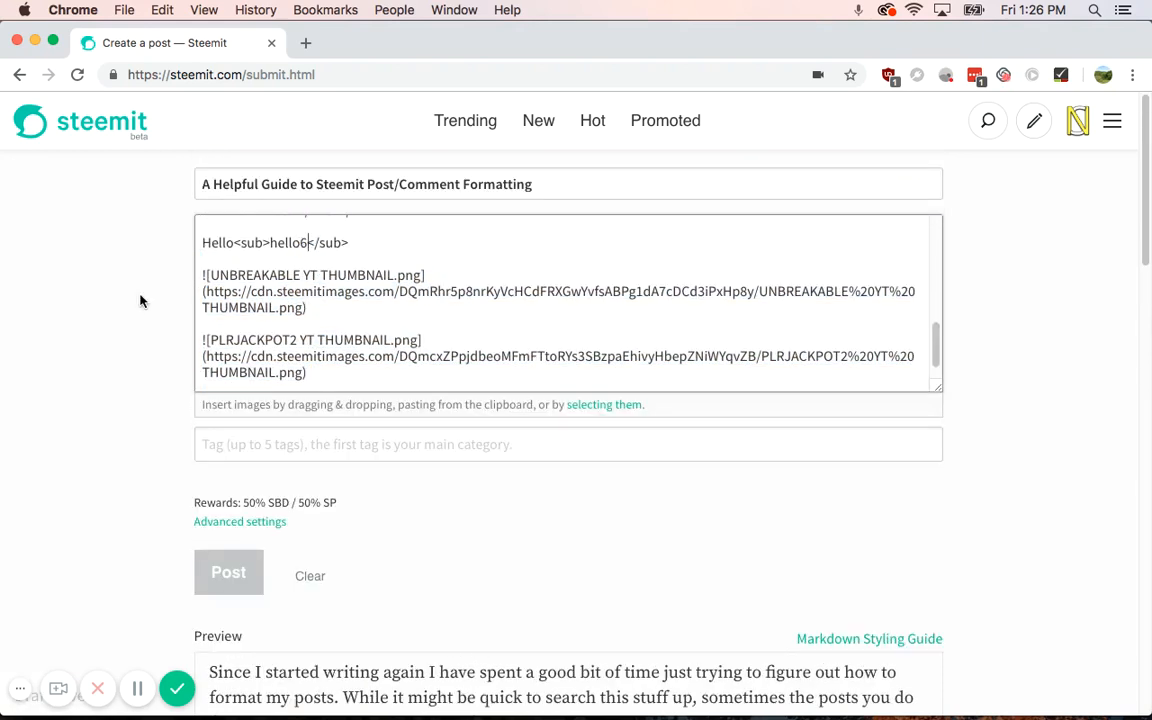
scroll(140, 301, down, 5)
scroll(140, 301, down, 15)
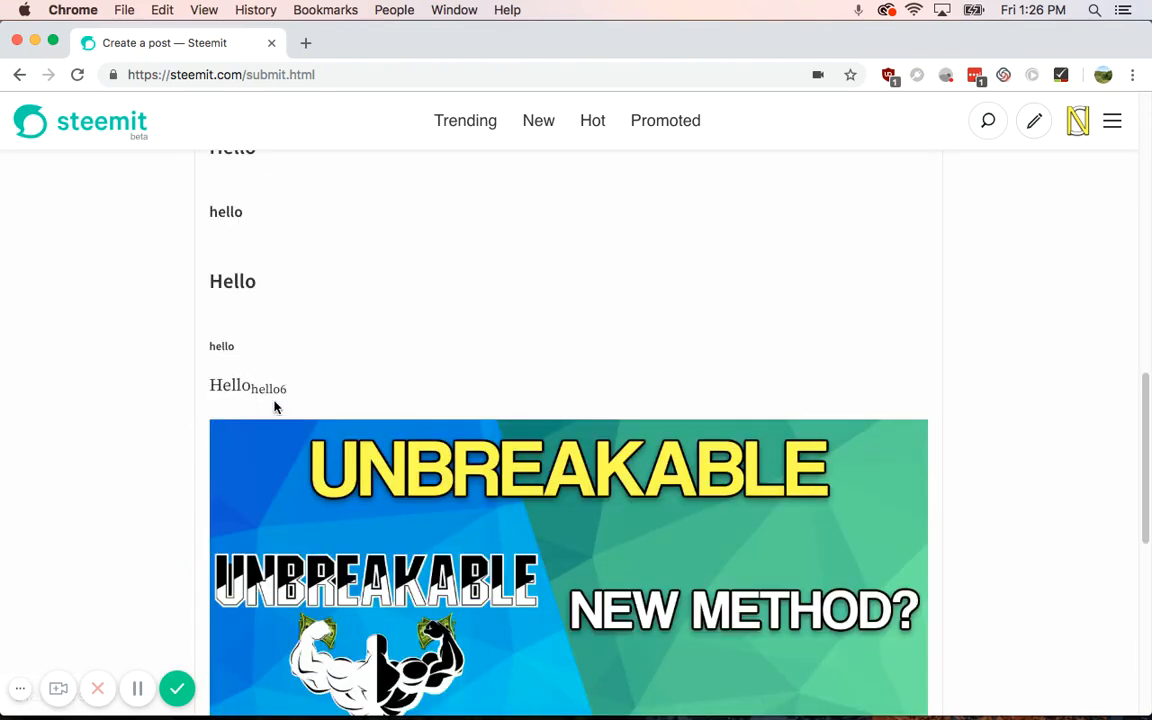
scroll(226, 373, up, 3)
scroll(226, 373, up, 15)
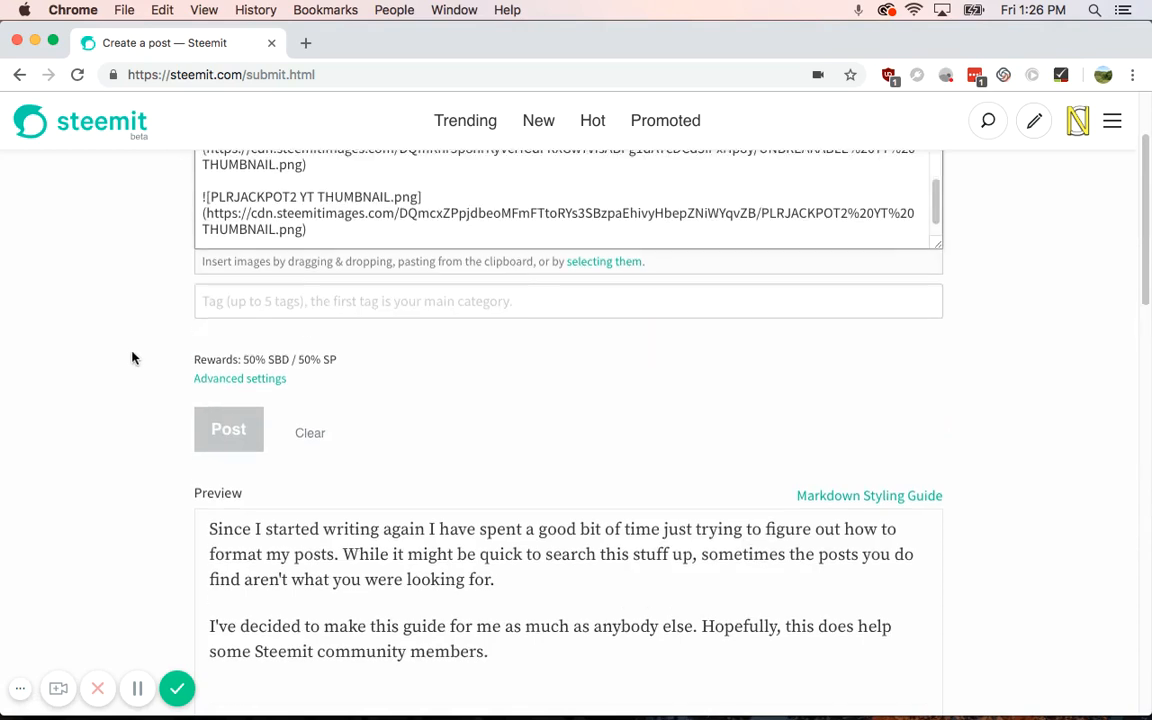
scroll(130, 356, up, 2)
Step: Add 2<sup>2</sup> on a new line after hello6 and check it previews as 2²
click(362, 238)
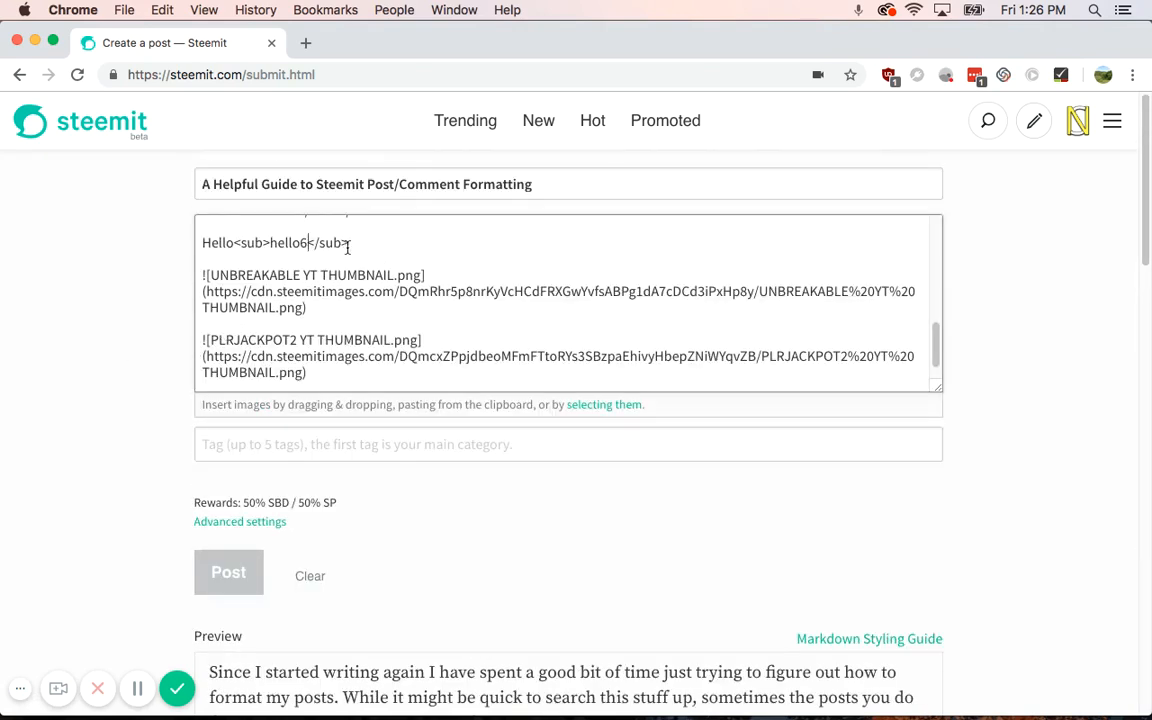
key(Return)
key(Return)
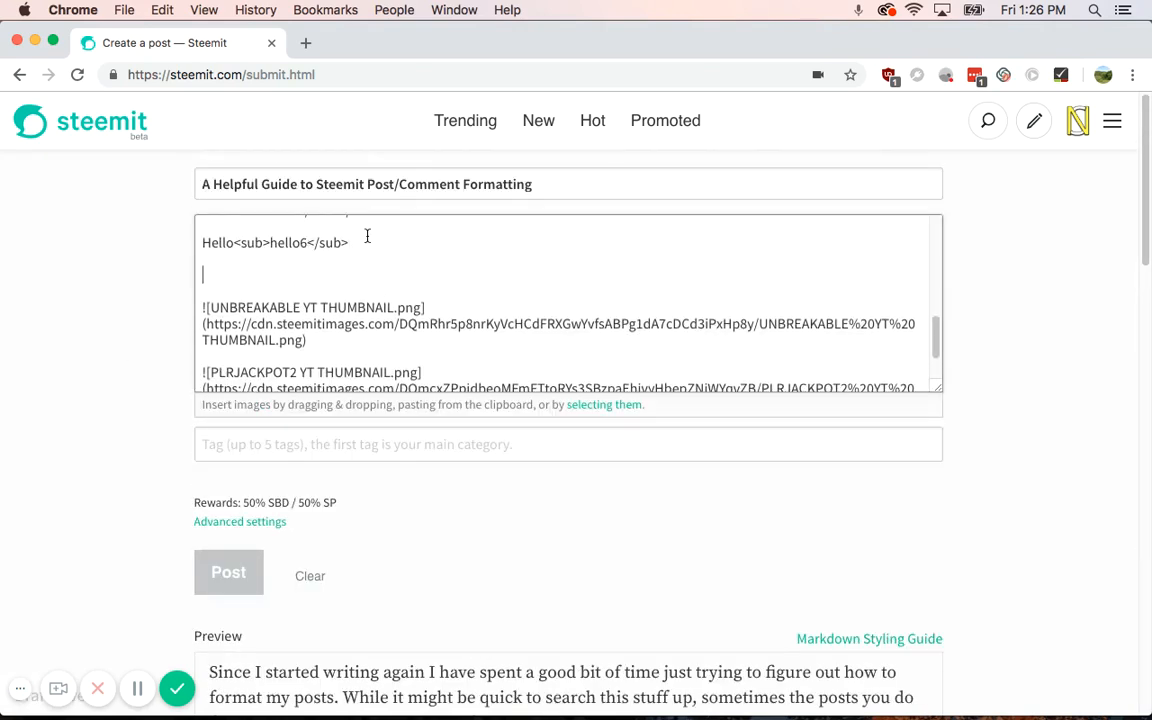
text(2<sup>2</sup>)
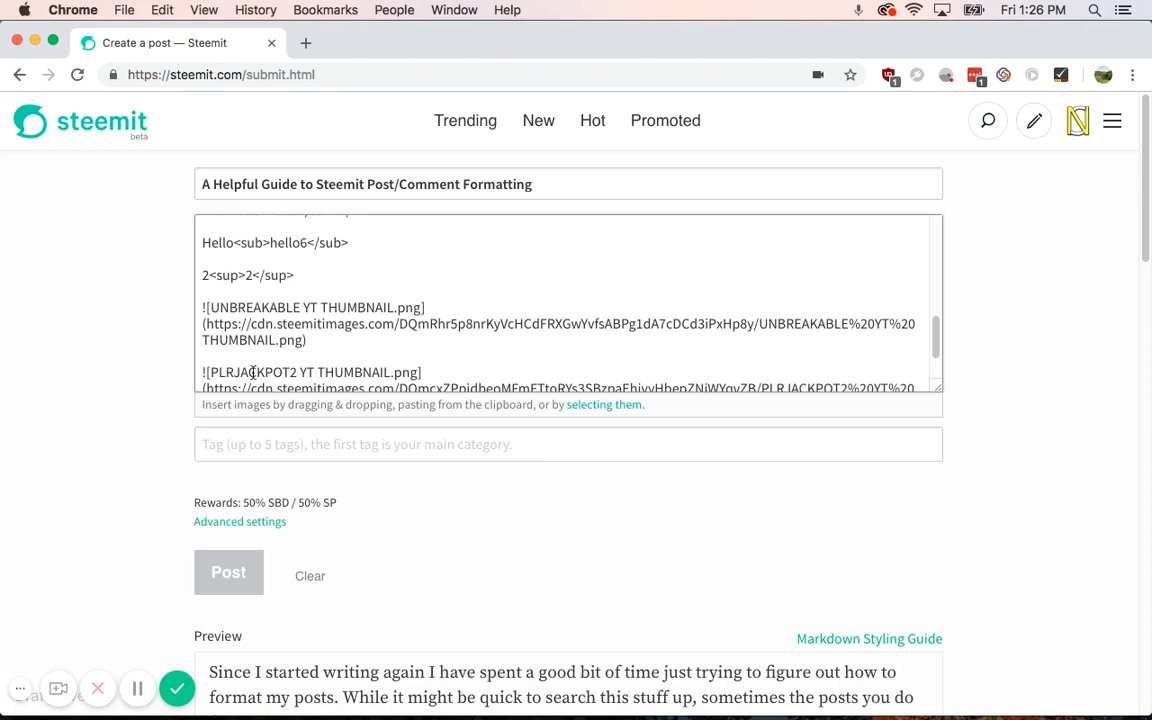
scroll(230, 360, down, 5)
scroll(111, 420, down, 10)
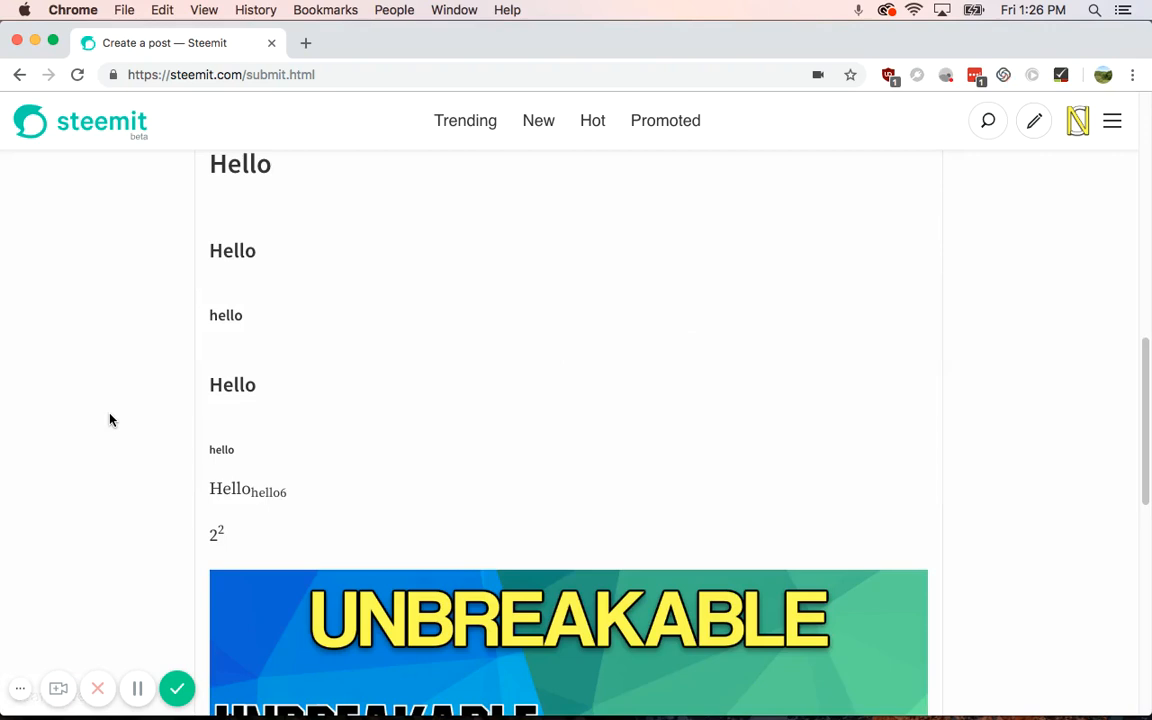
scroll(111, 420, up, 8)
scroll(111, 420, up, 8)
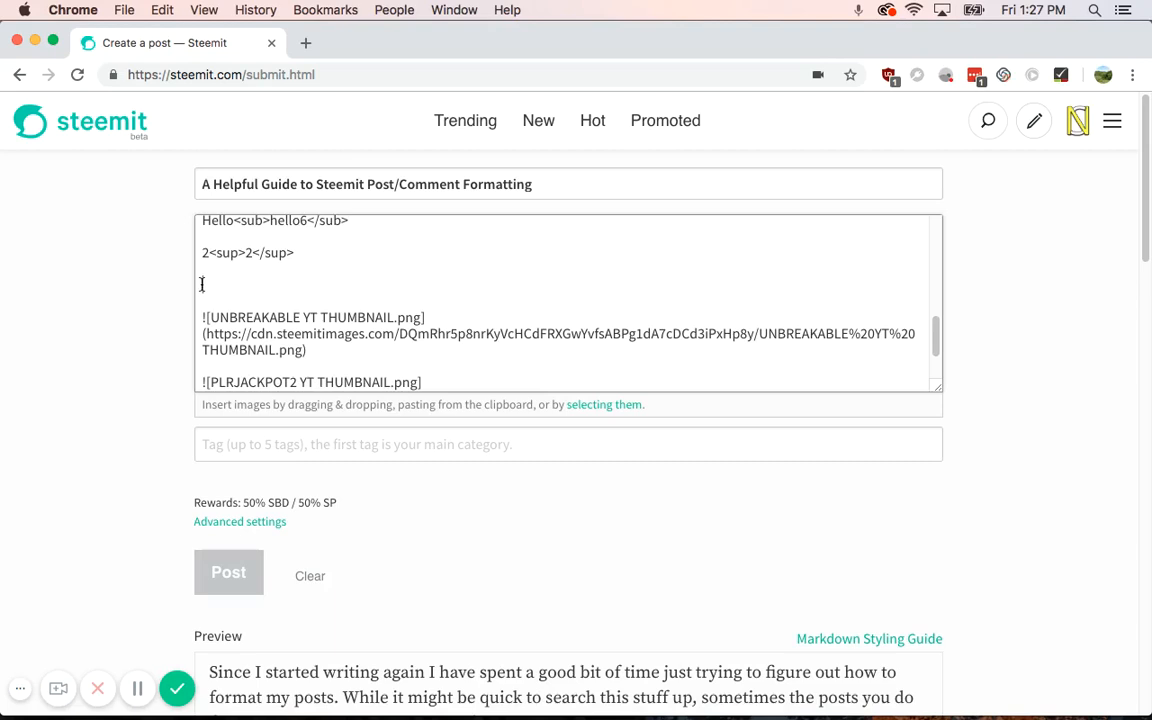
Step: Type '# hello' and '## hello' lines below the superscript to preview two heading levels
click(201, 284)
text(# hello)
key(Return)
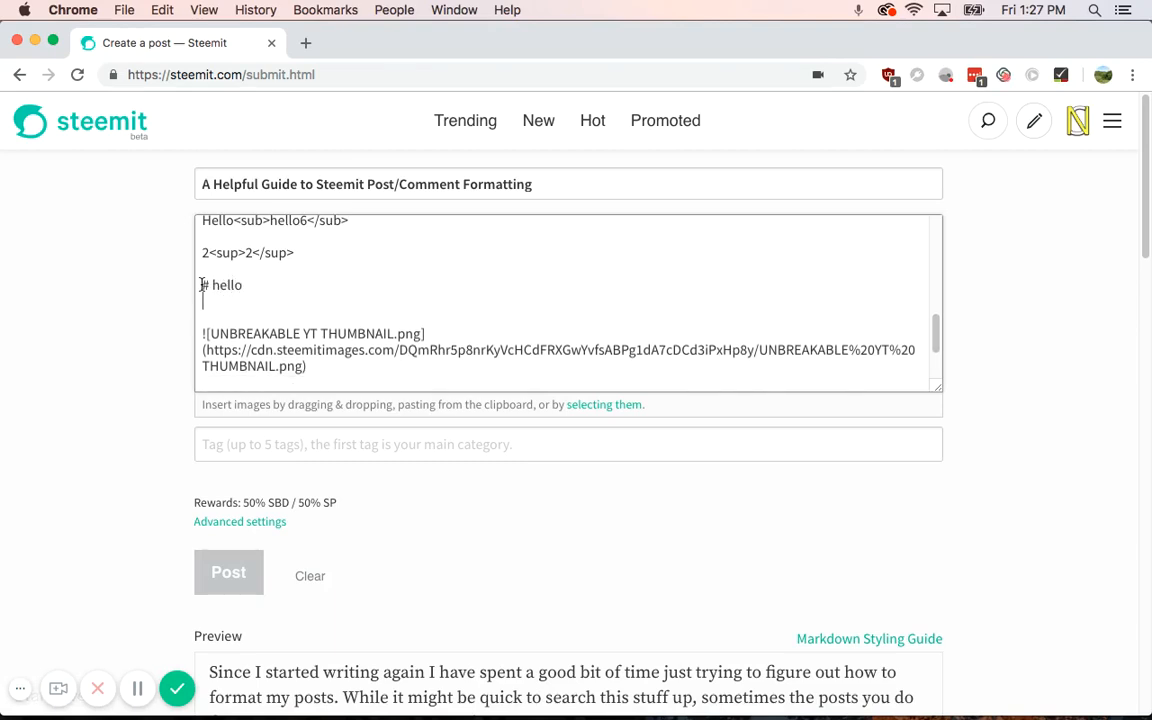
text(##)
text(hello)
scroll(123, 375, down, 15)
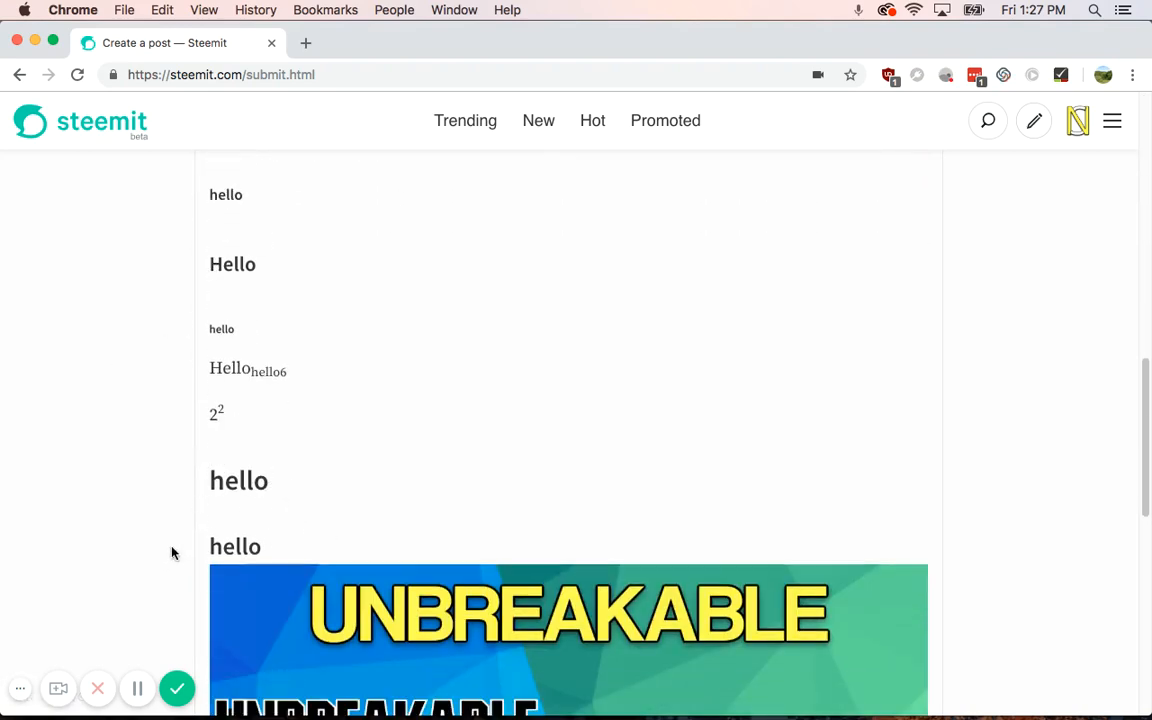
scroll(80, 432, down, 1)
scroll(87, 455, up, 15)
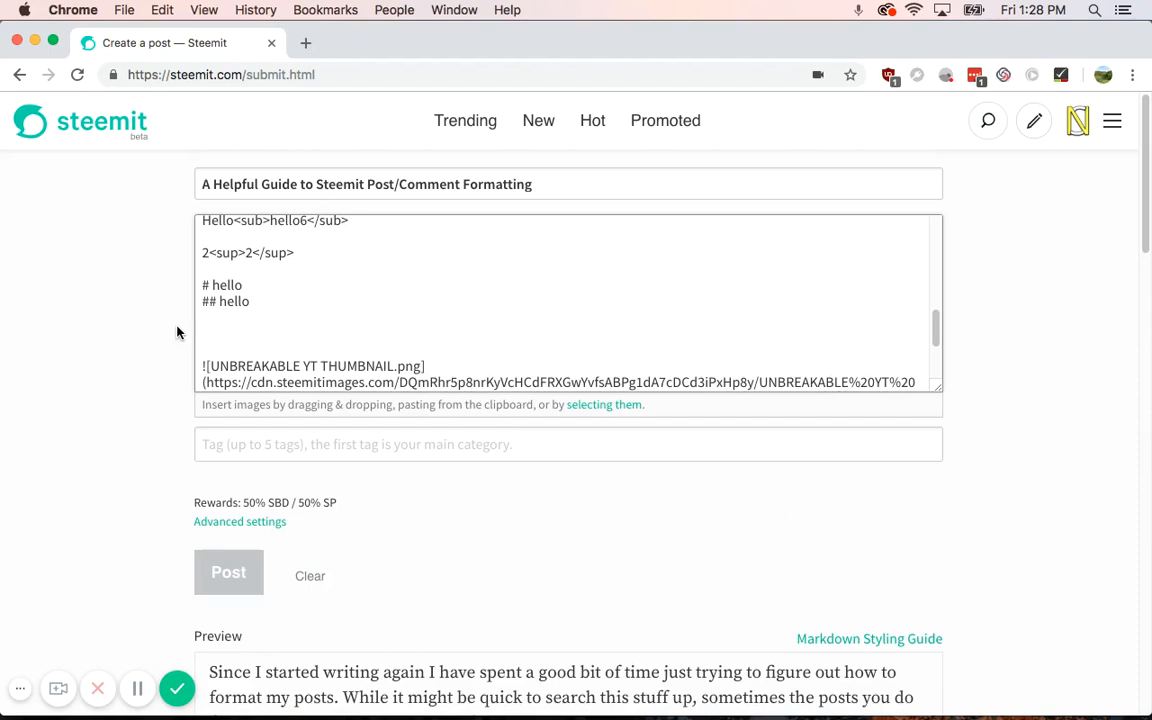
Step: Add an unspaced '#hello' line and confirm the preview shows it as a tag link
text(#hello)
scroll(177, 333, down, 15)
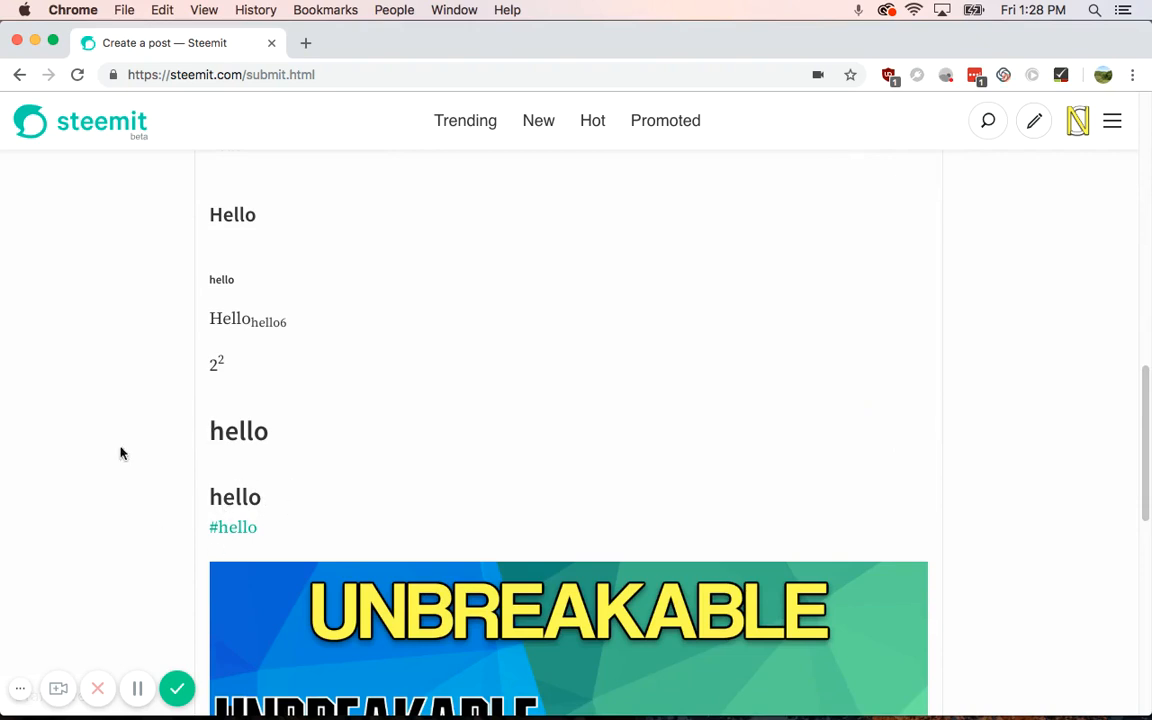
scroll(127, 487, up, 1)
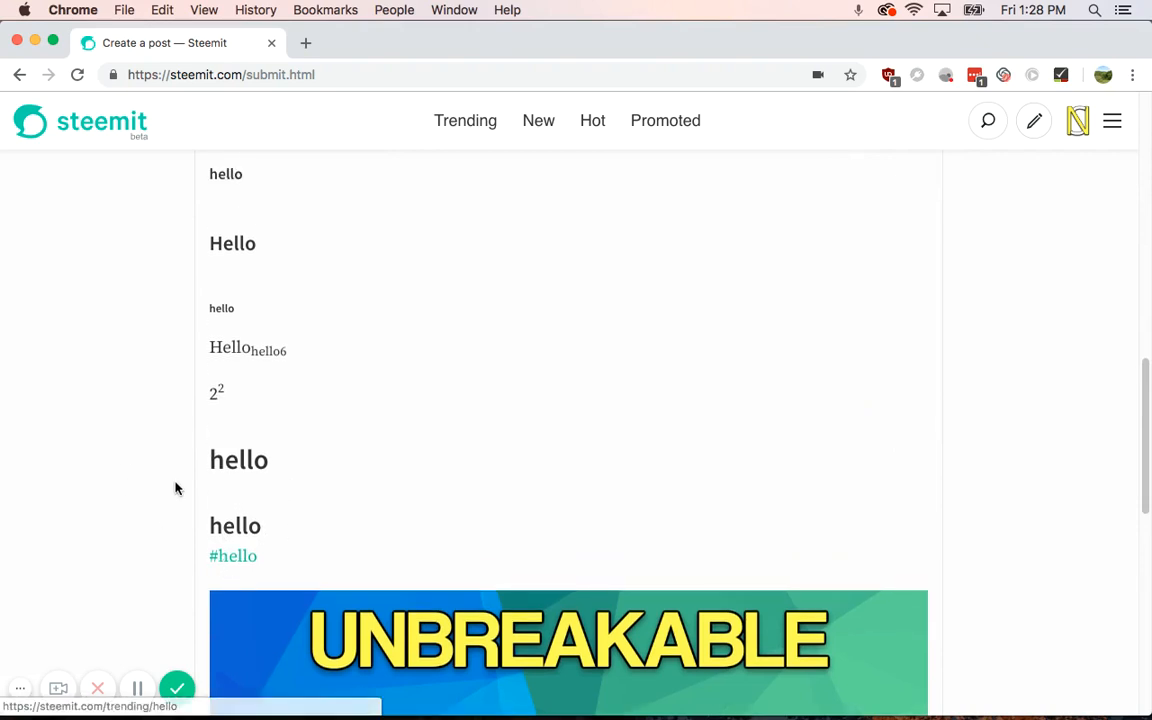
scroll(152, 430, up, 5)
scroll(148, 421, up, 15)
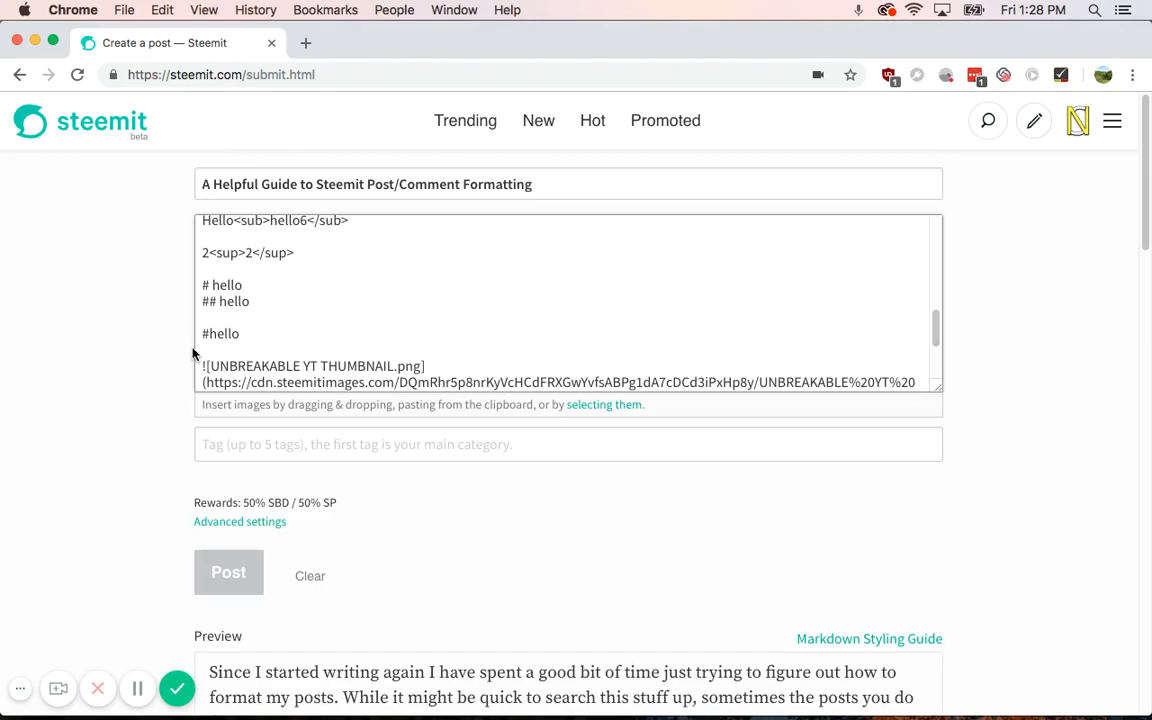
Step: Add the bullet lines '* hello', '+ hello' and '- hello' below #hello
key(super+z)
key(super+z)
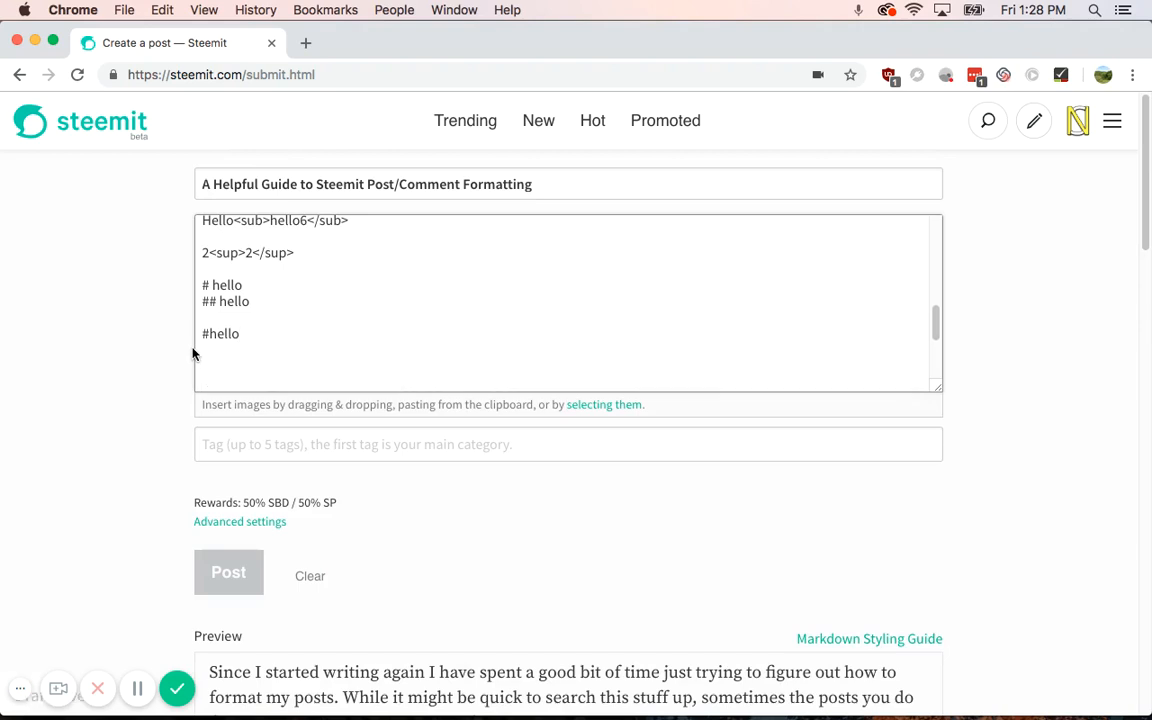
text(*)
text( hello )
text(+ hello)
key(Return)
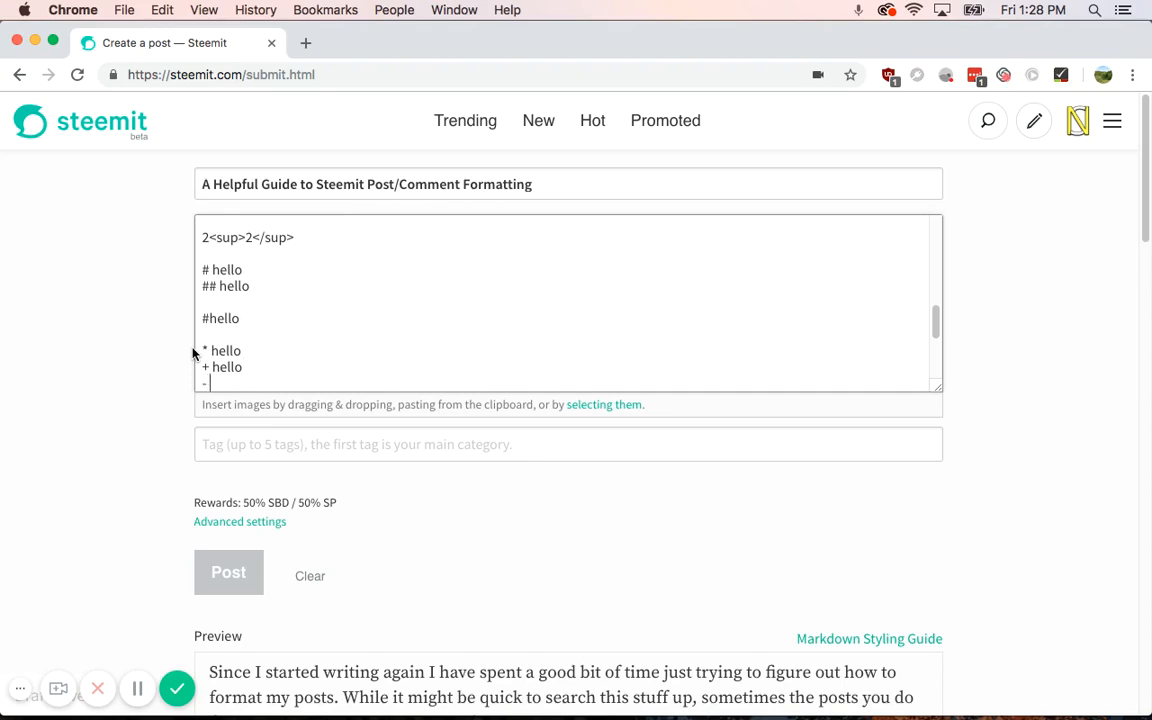
text(- hello)
scroll(185, 489, down, 10)
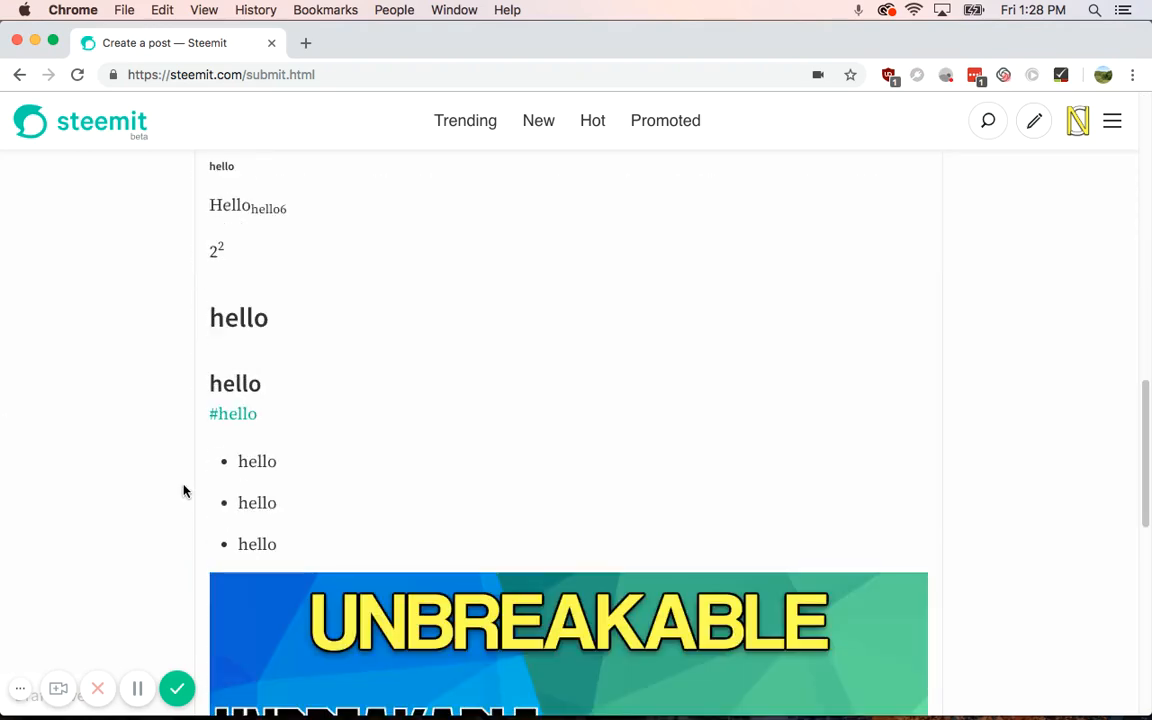
scroll(170, 458, up, 10)
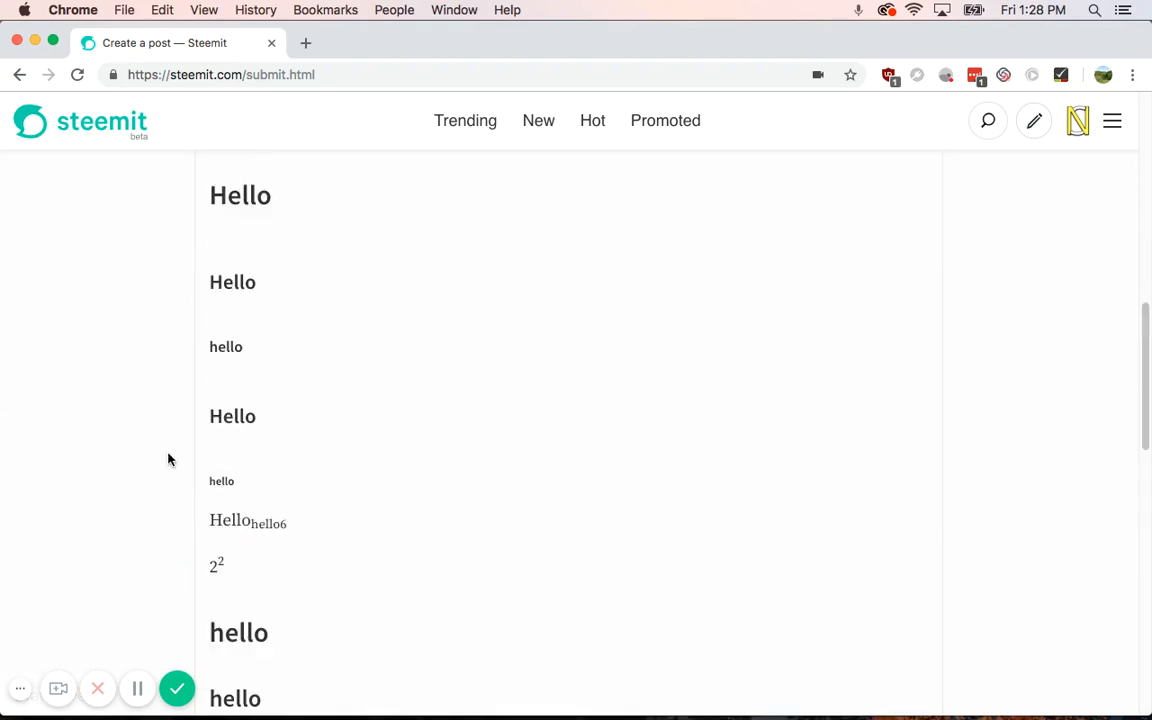
Step: Add a numbered list '1) hello' and '2) hello', then check the preview
key(Return)
key(Return)
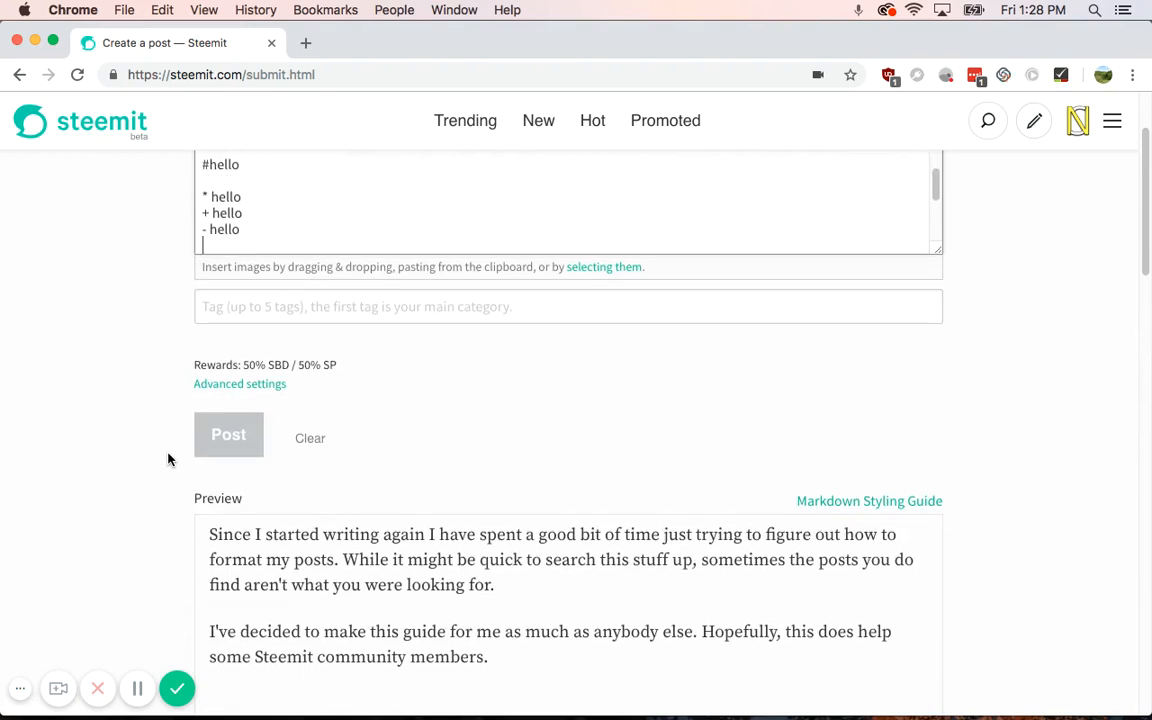
text(1)
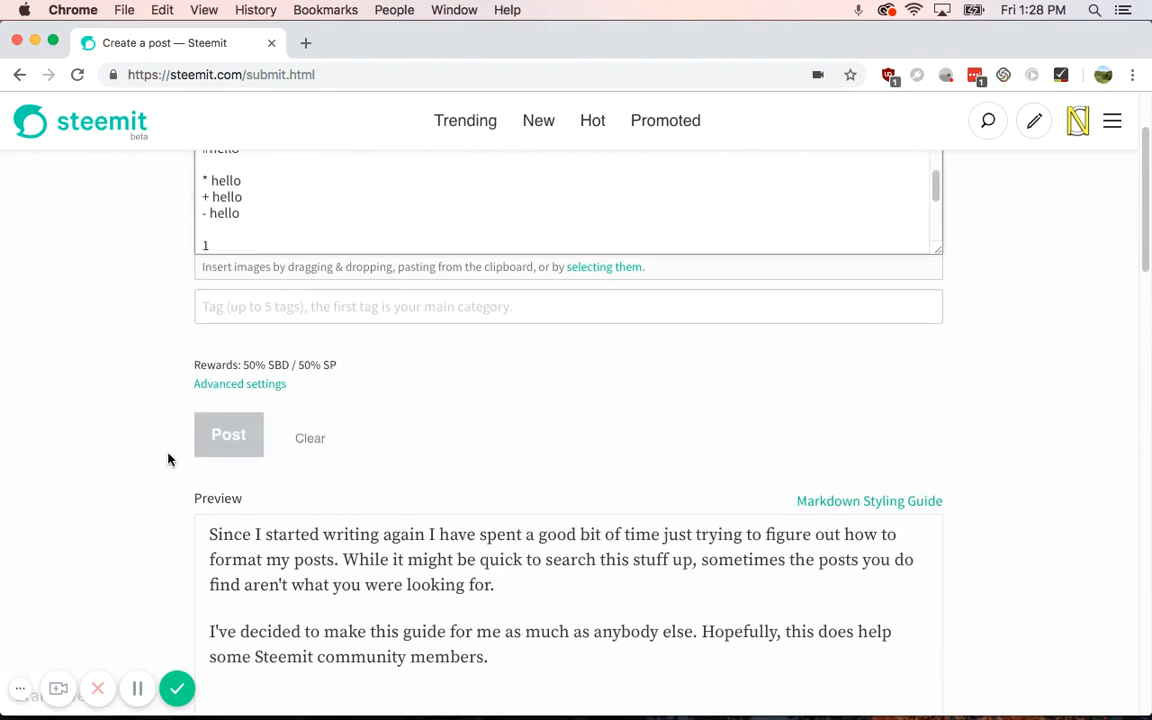
text() hello)
key(Return)
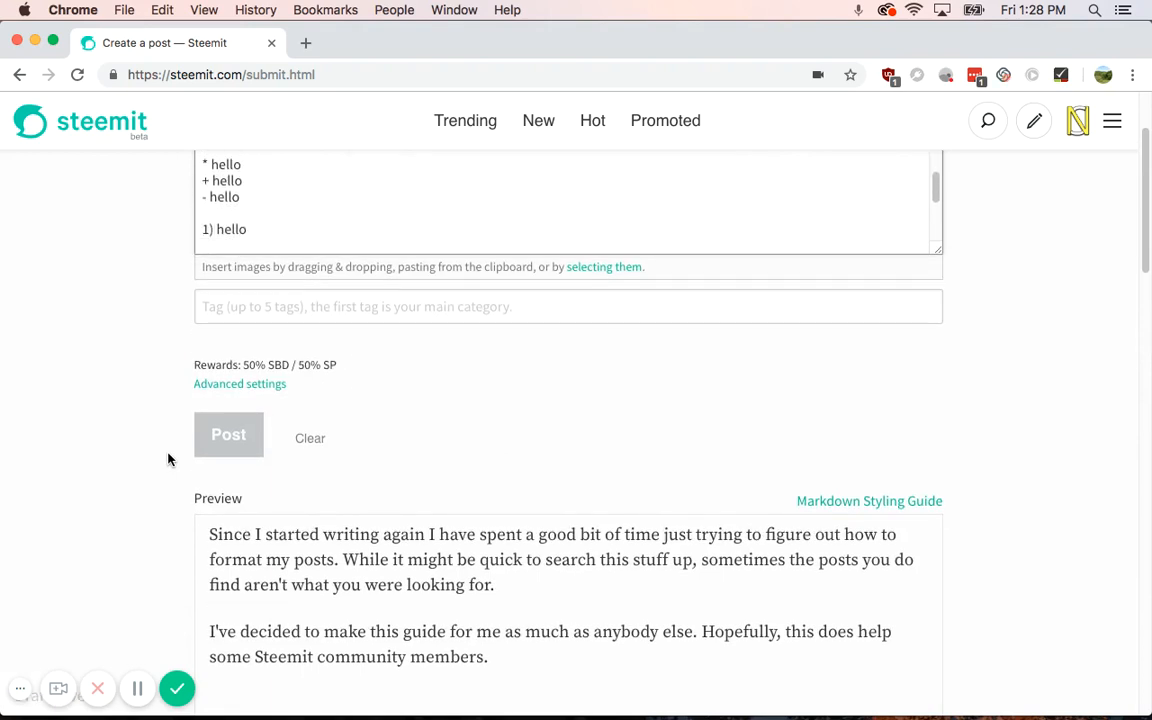
text(2)hello)
scroll(75, 514, down, 10)
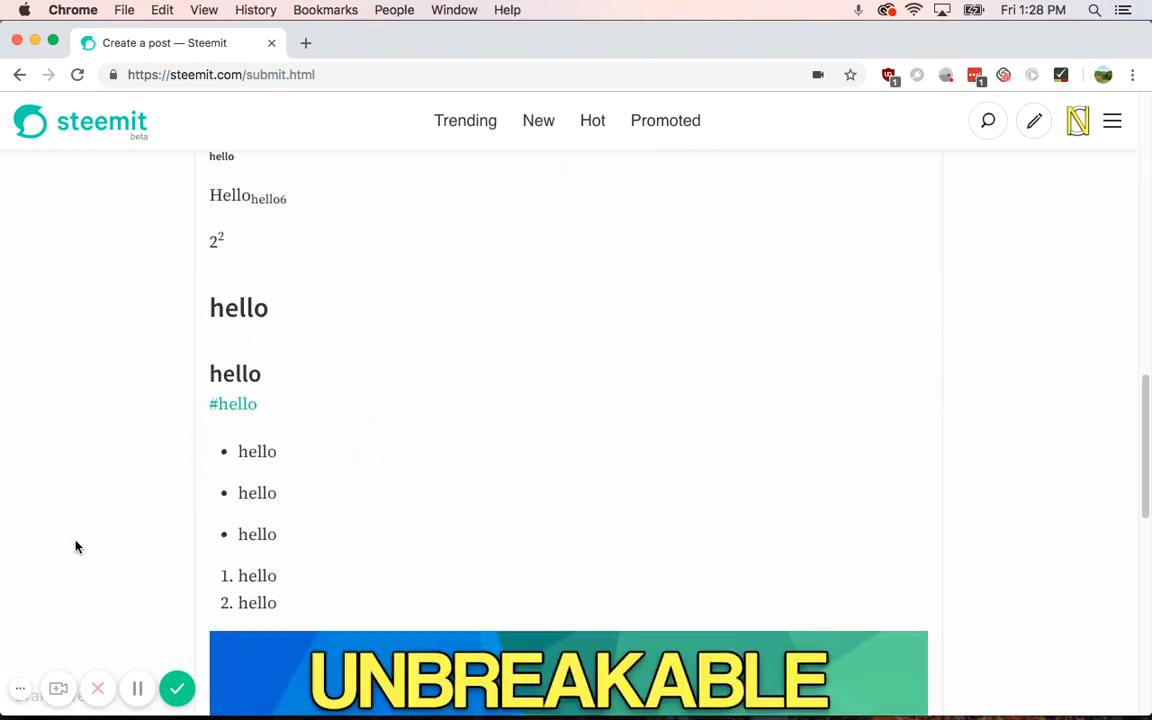
scroll(178, 510, up, 10)
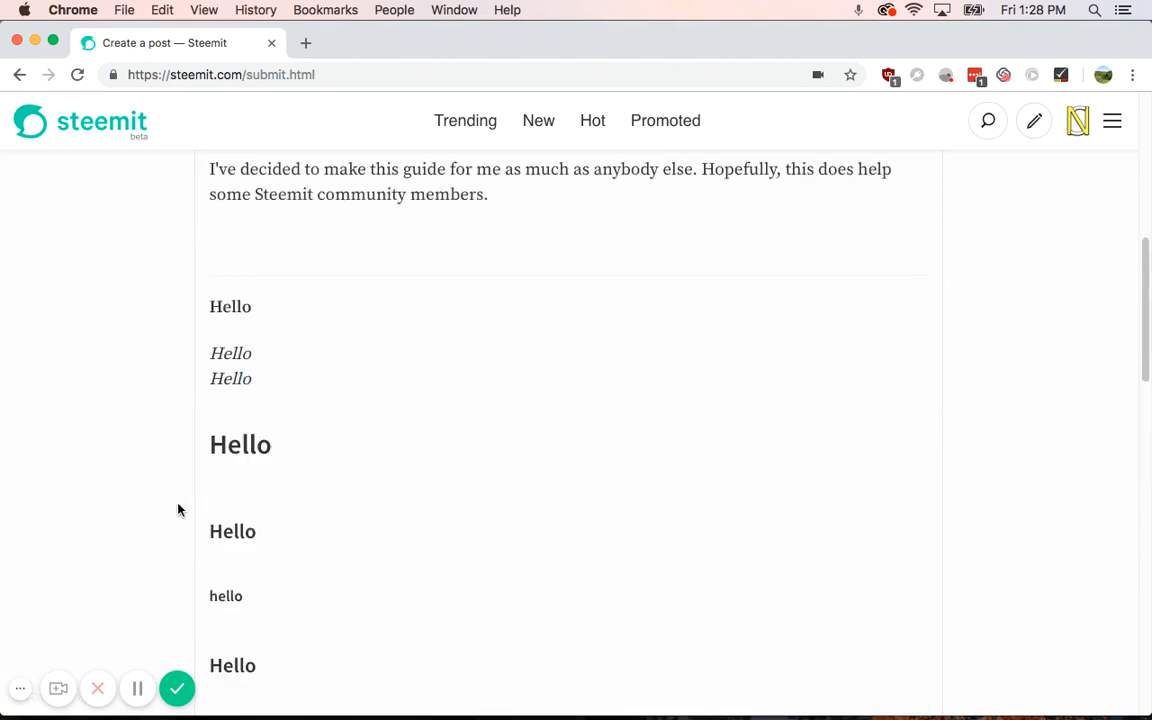
scroll(178, 510, up, 10)
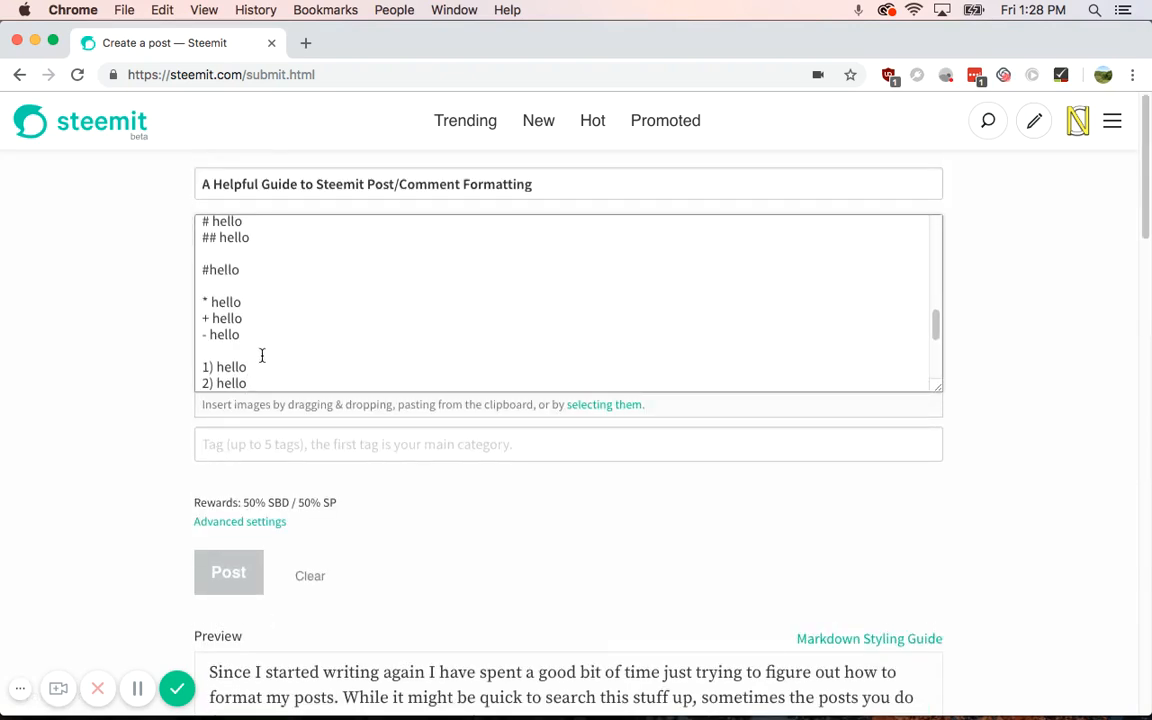
Step: Add the line <blockquote> Hello World</blockquote> below the numbered list
key(Return)
key(Return)
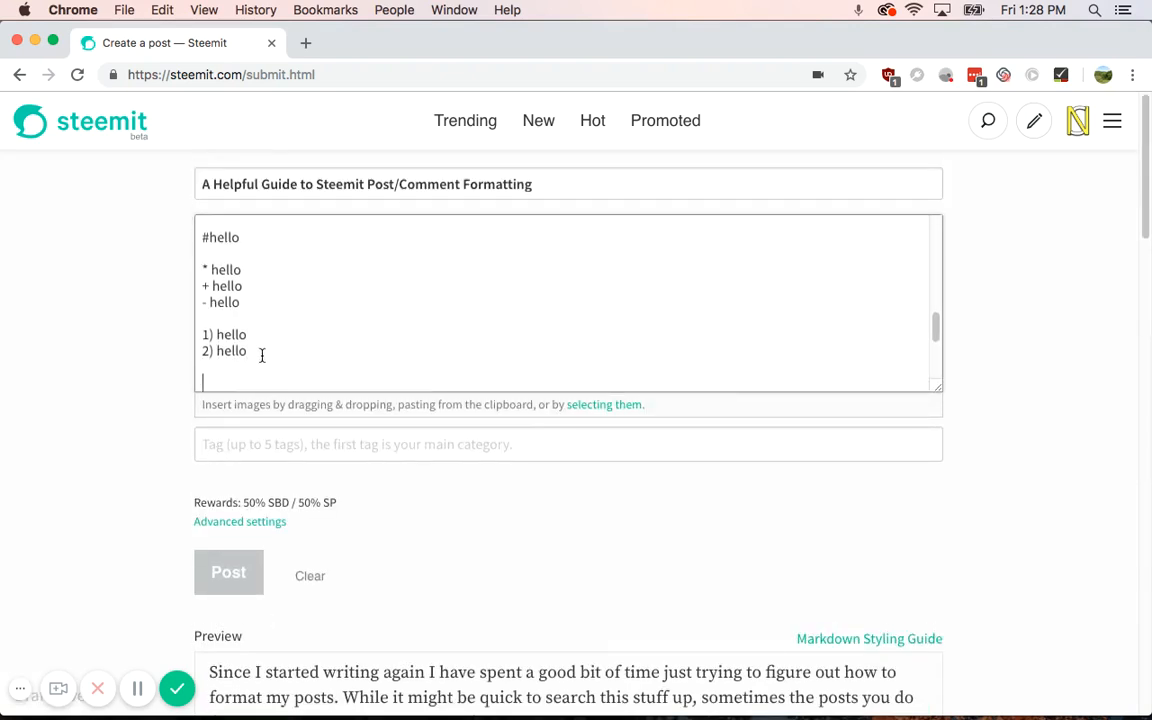
text(<b)
key(BackSpace)
text(bla)
key(BackSpace)
text(ockquote> Hello )
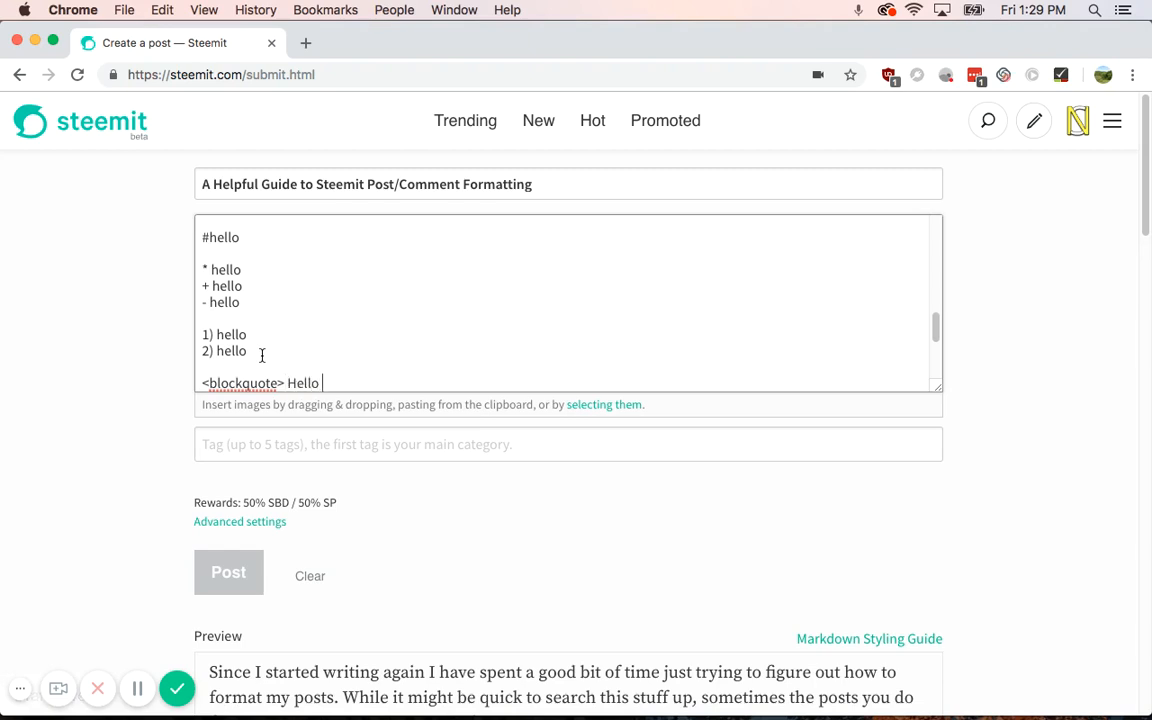
text(World<)
text(/)
text(blockquote)
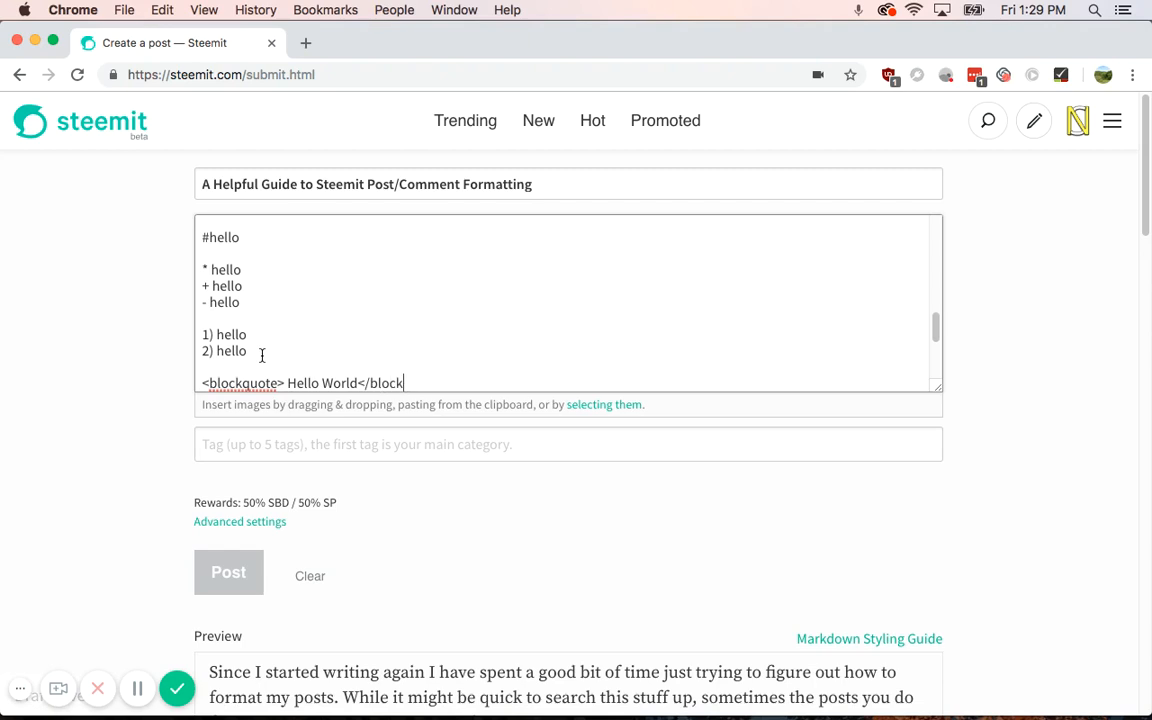
text(>)
scroll(98, 463, down, 10)
scroll(98, 463, down, 10)
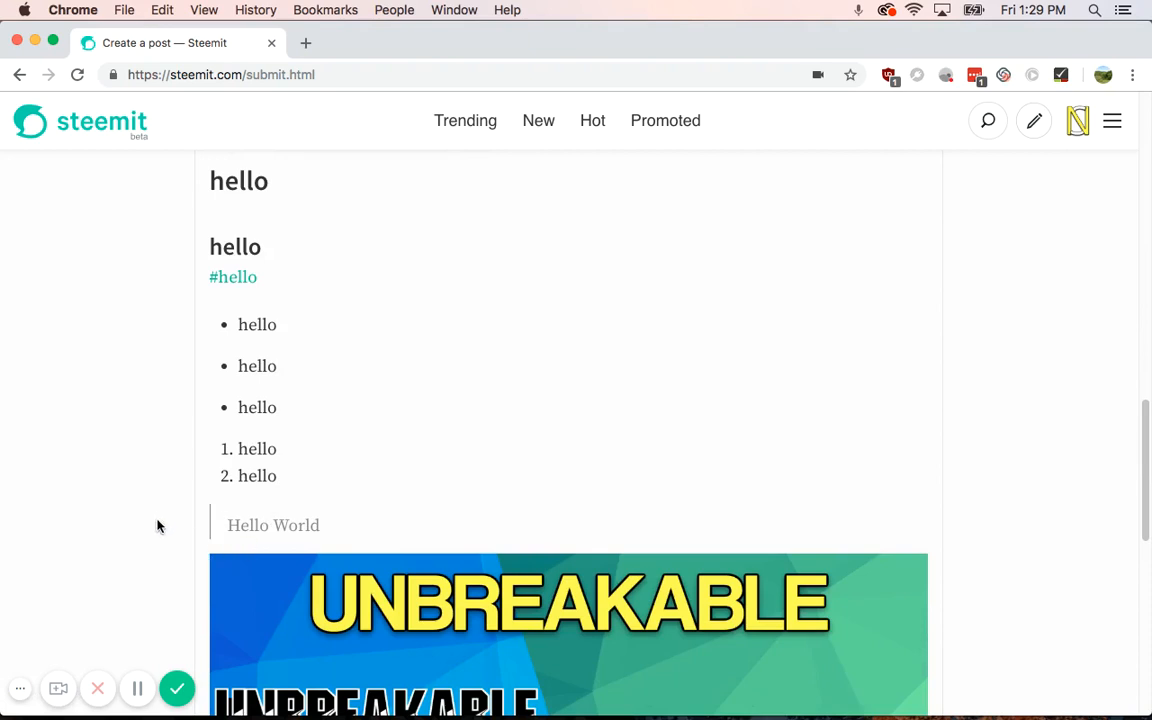
scroll(157, 520, up, 15)
scroll(154, 508, up, 3)
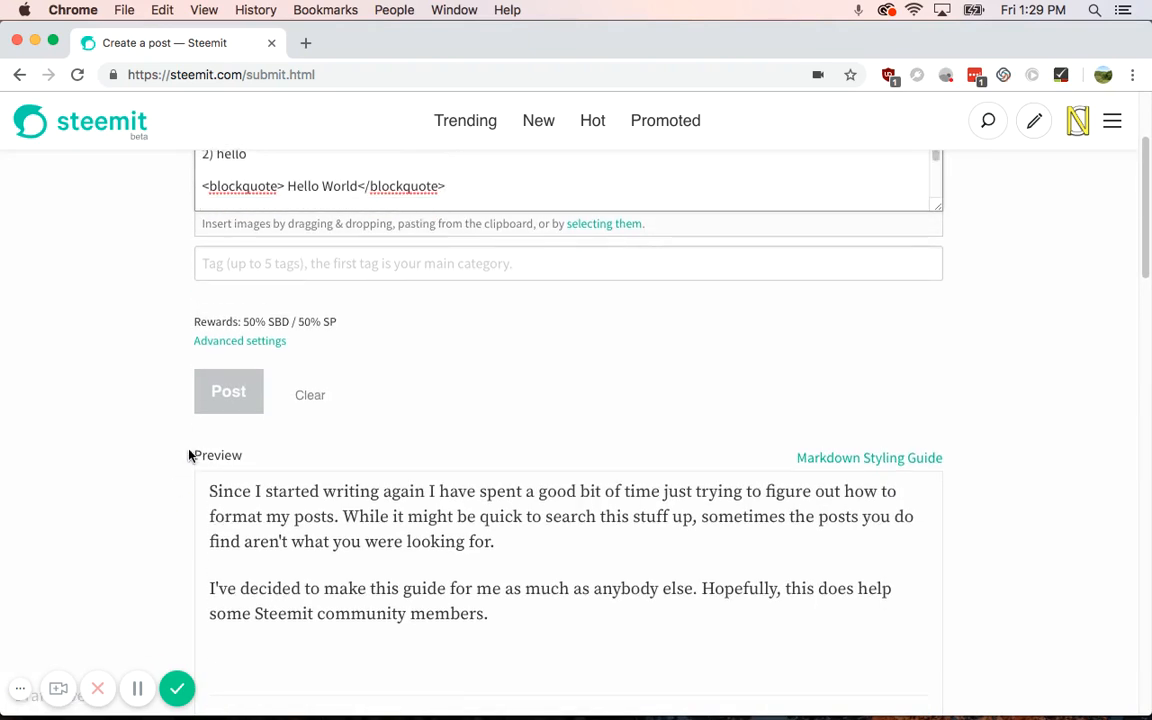
Step: Add a markdown '> Hello World' quote line and remove the extra line
text(>)
text(Hello World)
scroll(120, 528, down, 2)
scroll(120, 528, up, 2)
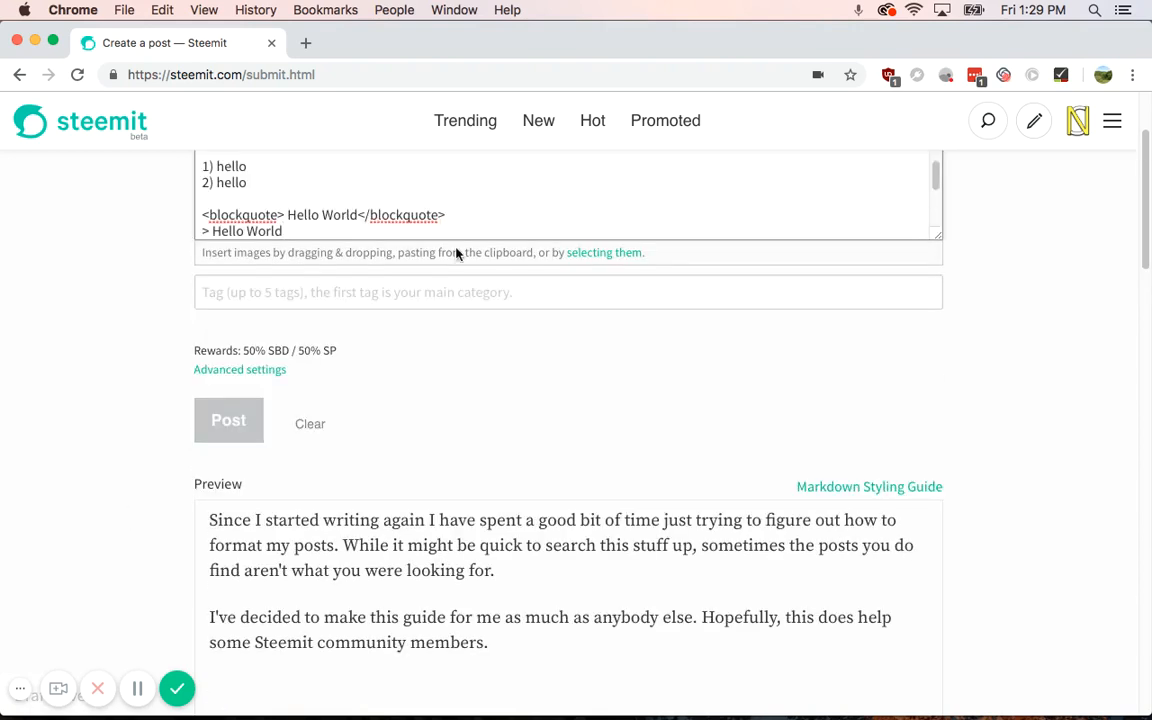
drag(476, 230, 478, 219)
key(BackSpace)
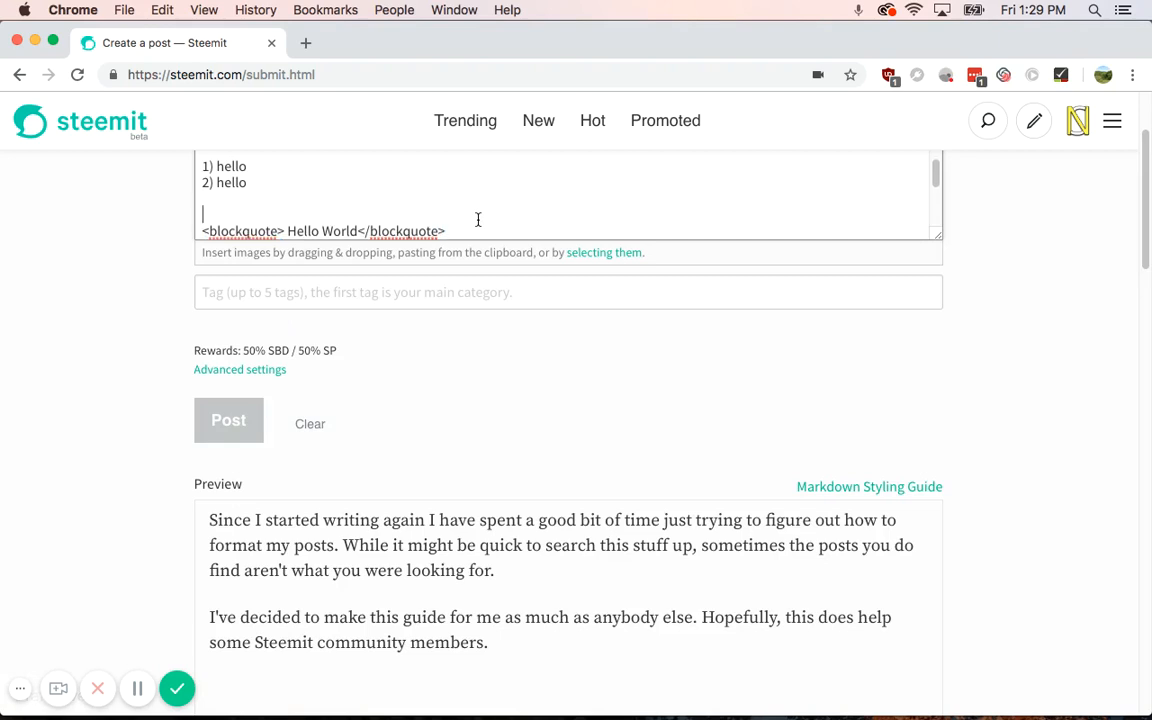
Step: Insert blank lines below the Hello World quotes
click(523, 234)
key(Return)
scroll(492, 222, up, 5)
scroll(265, 221, down, 10)
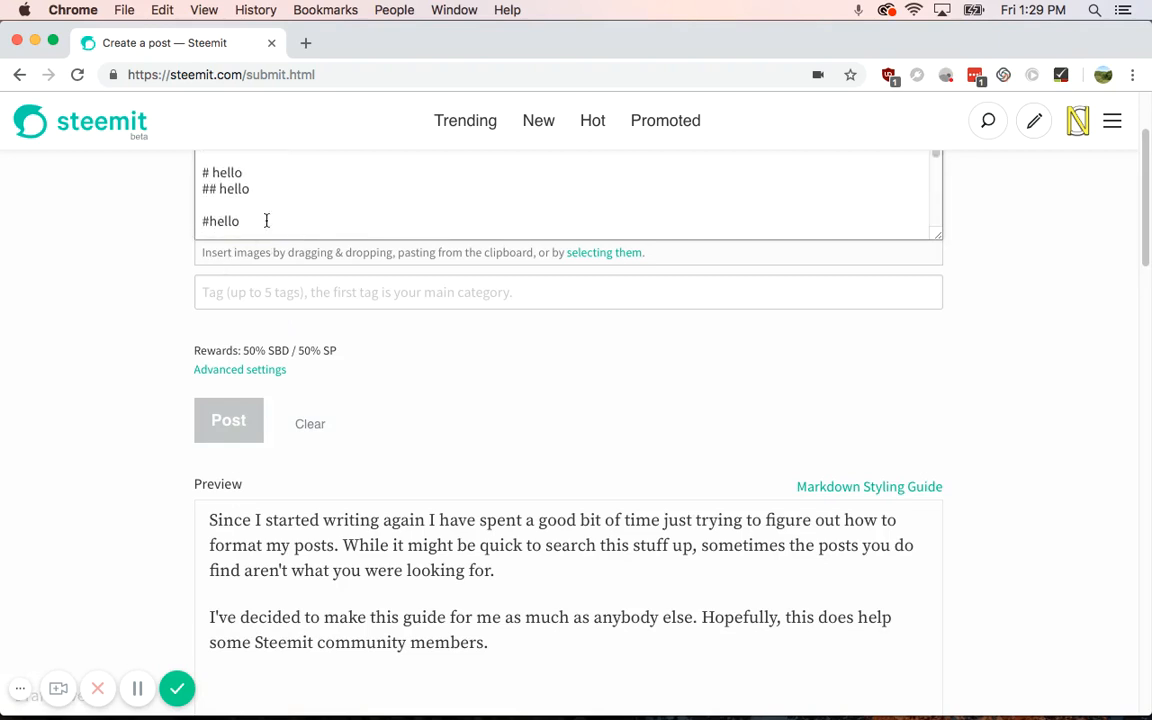
scroll(267, 220, up, 5)
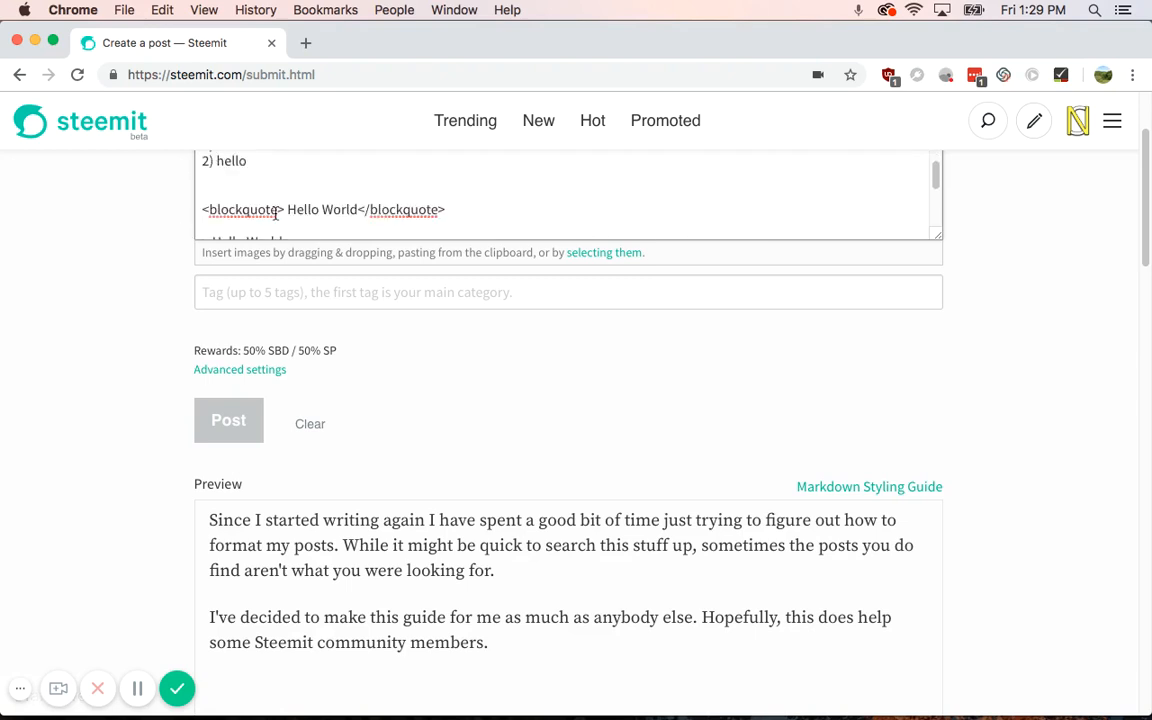
scroll(163, 290, down, 5)
scroll(163, 290, down, 10)
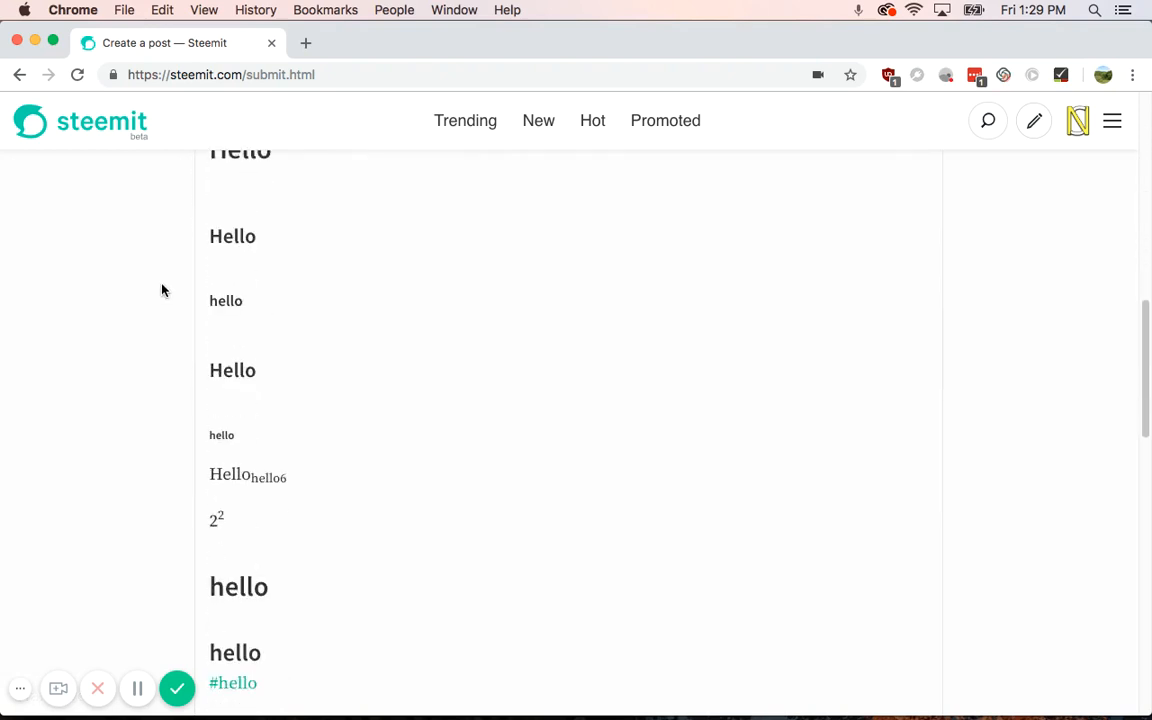
scroll(121, 483, up, 10)
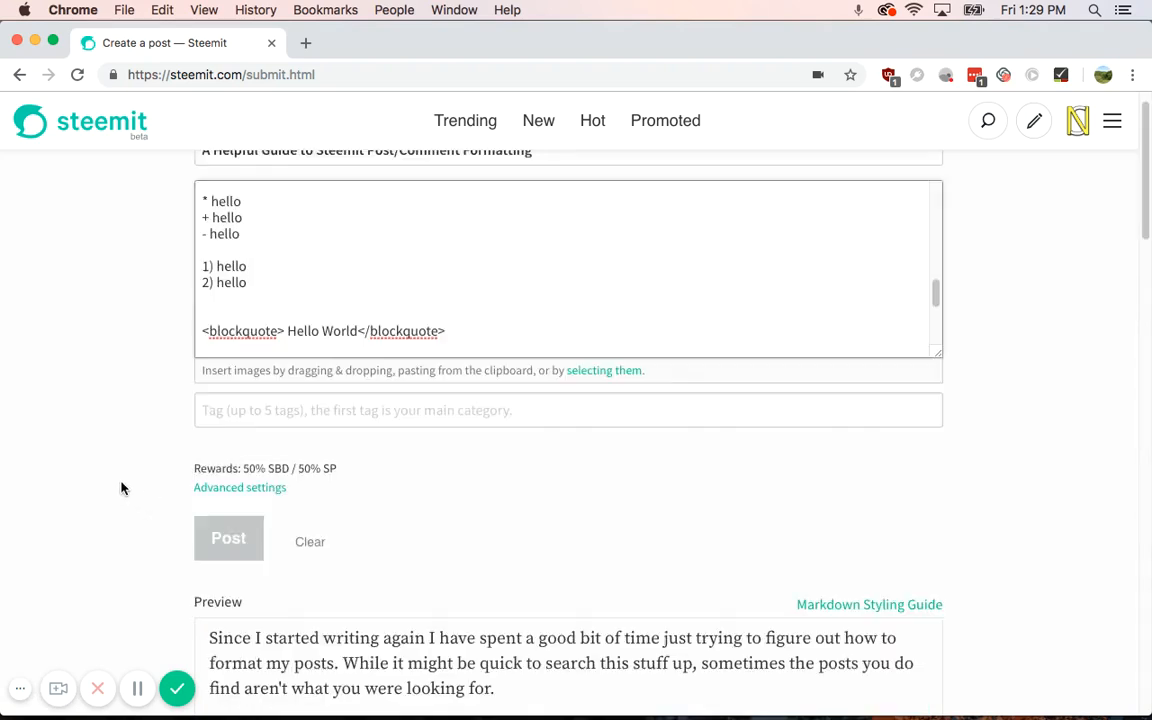
scroll(330, 360, down, 2)
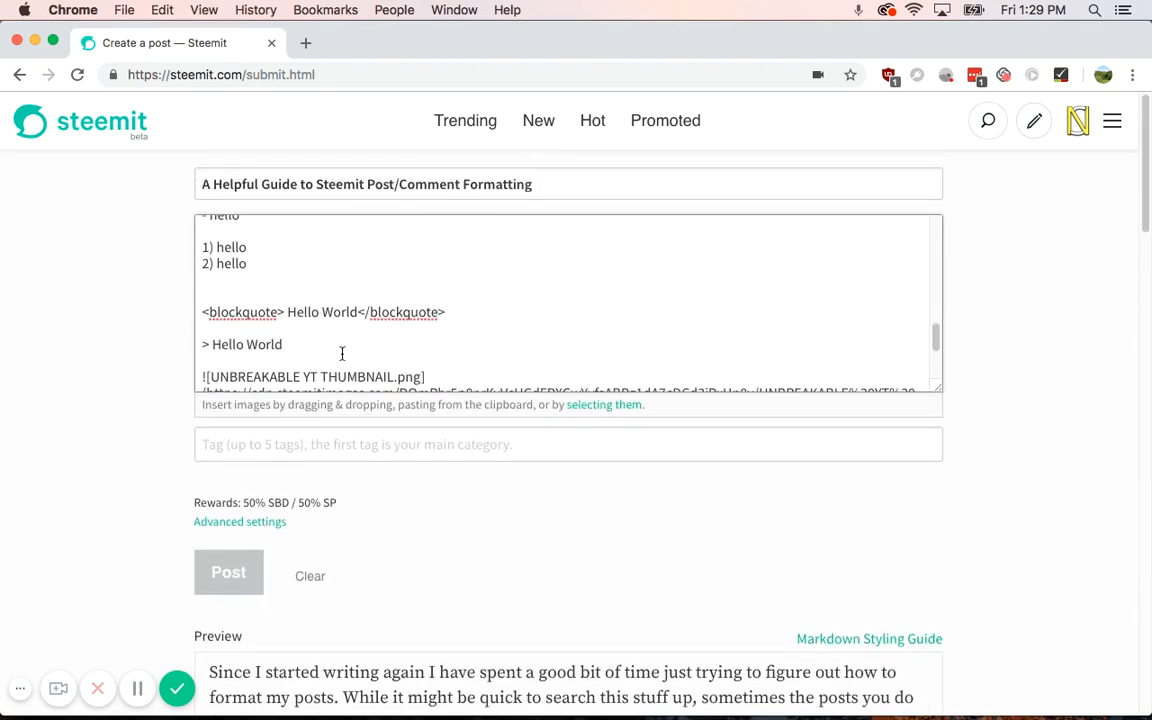
key(Return)
key(Return)
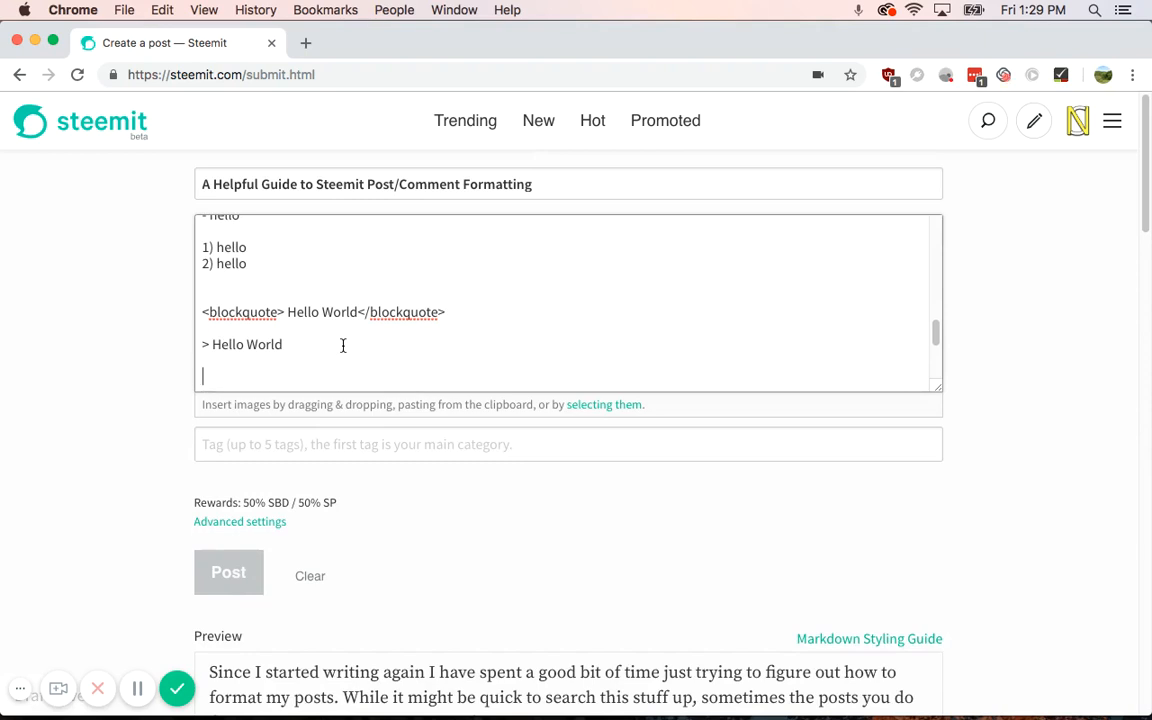
scroll(270, 310, down, 3)
text(<)
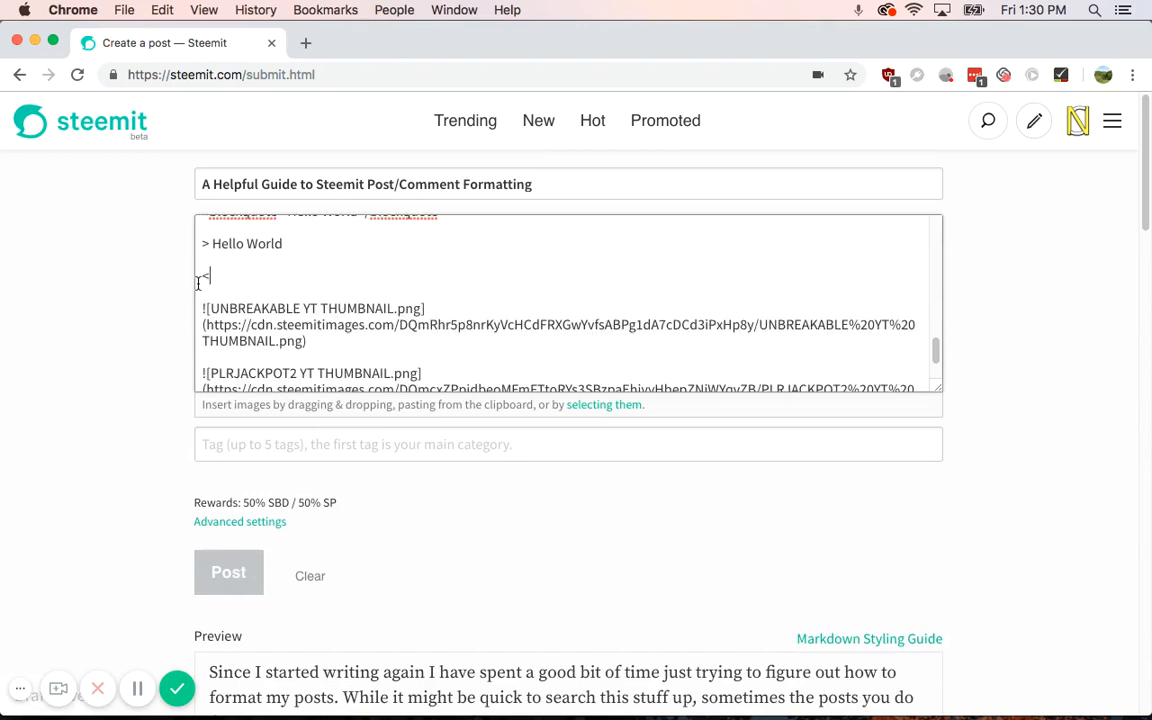
text(a href="www.steem)
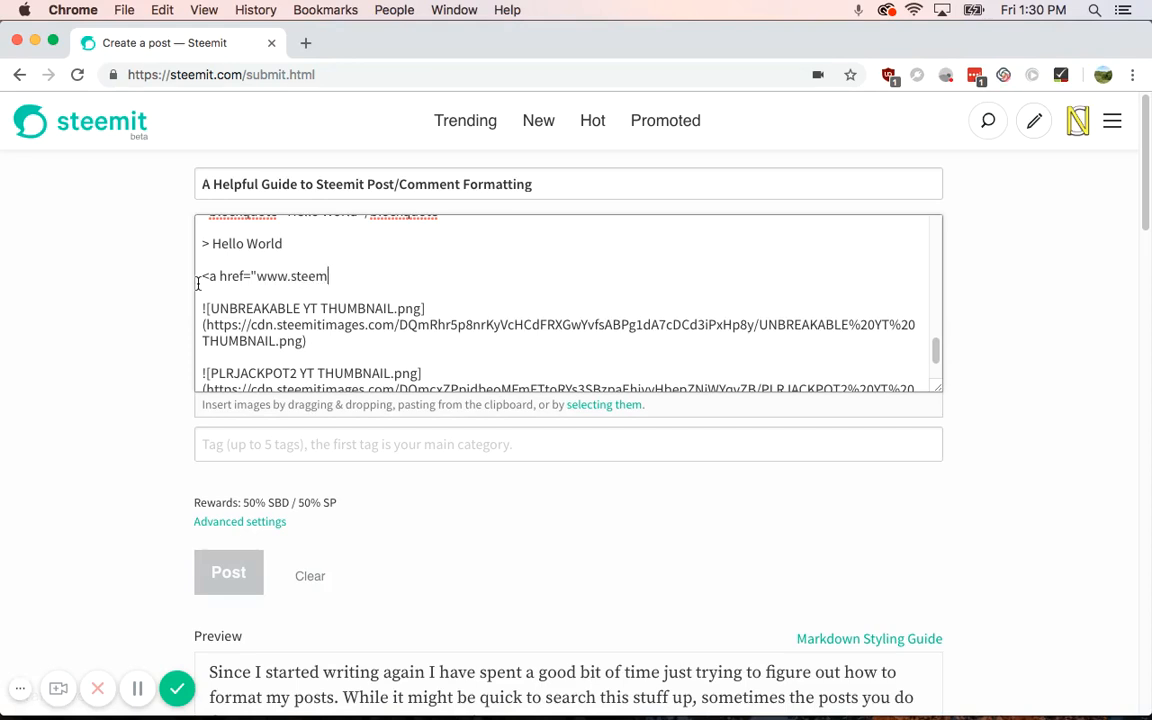
text(it.com">Steemit)
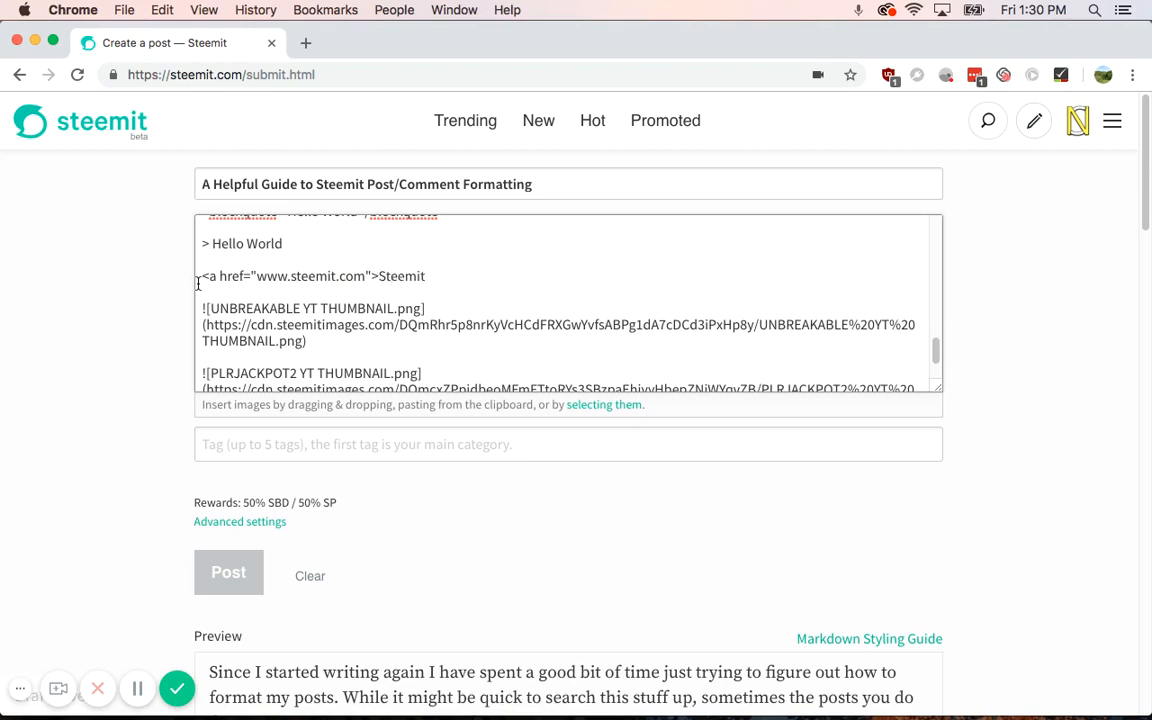
text(</a>)
scroll(129, 470, down, 10)
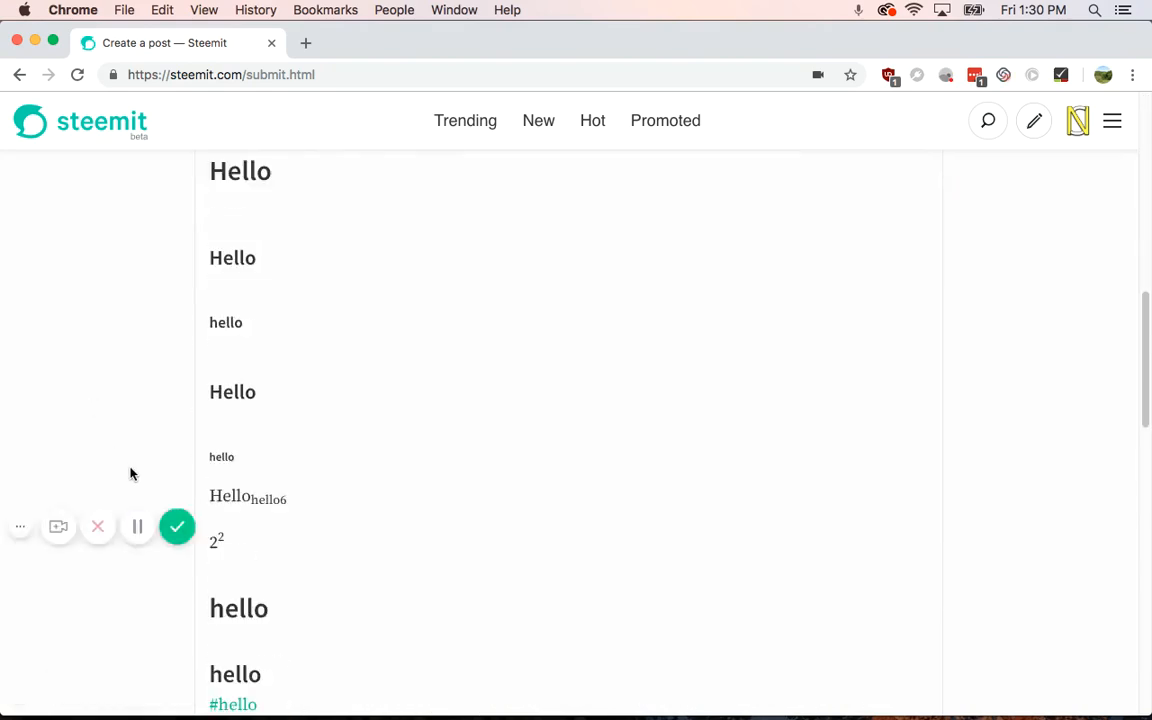
scroll(131, 473, down, 6)
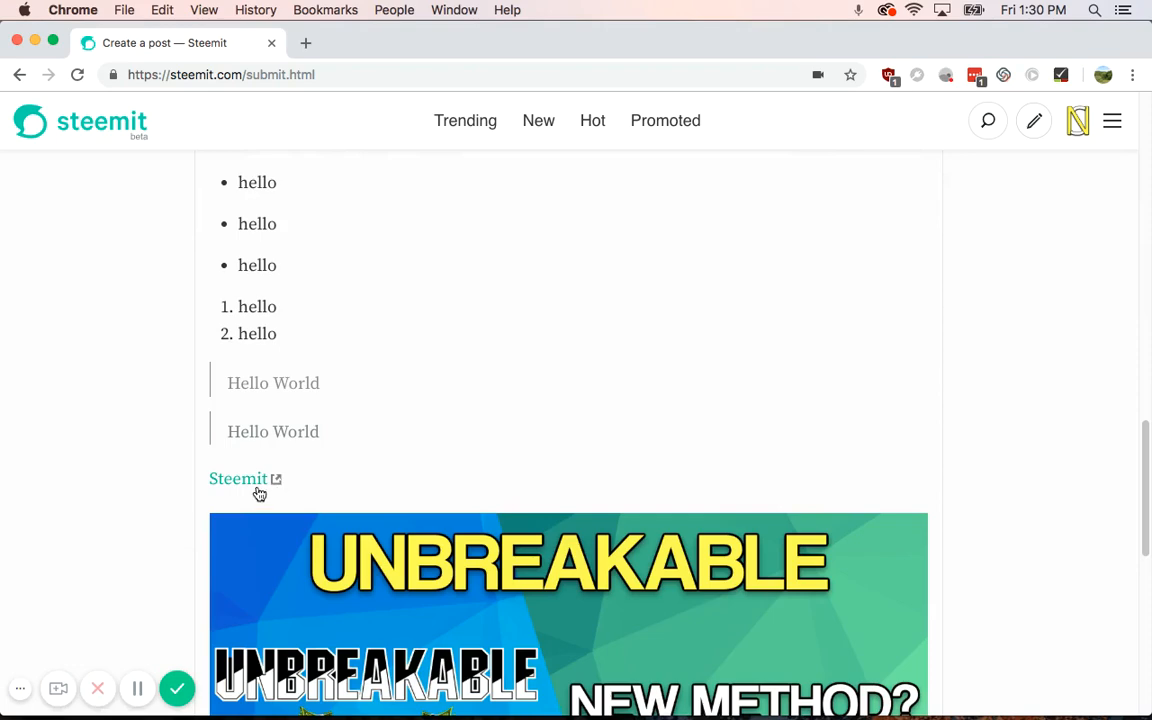
scroll(90, 476, up, 15)
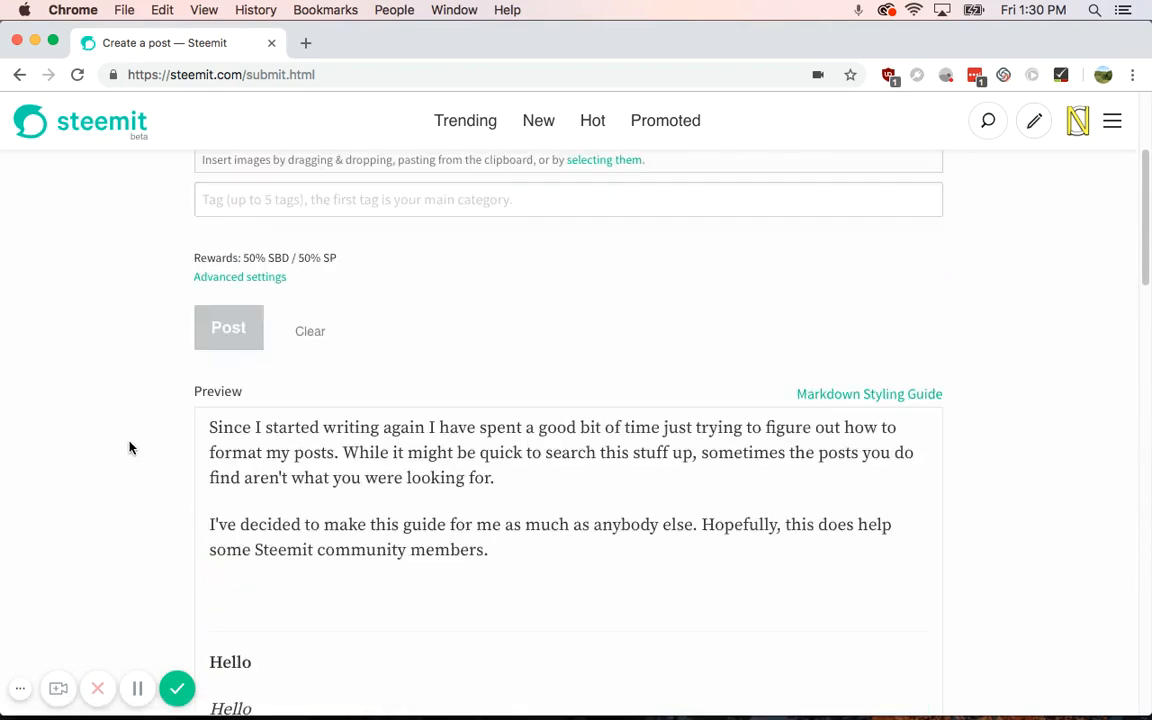
Step: Delete the closing ')' and the '![UNBREAKABLE YT THUMBNAIL.png](' prefix, leaving the bare URL
scroll(129, 448, up, 4)
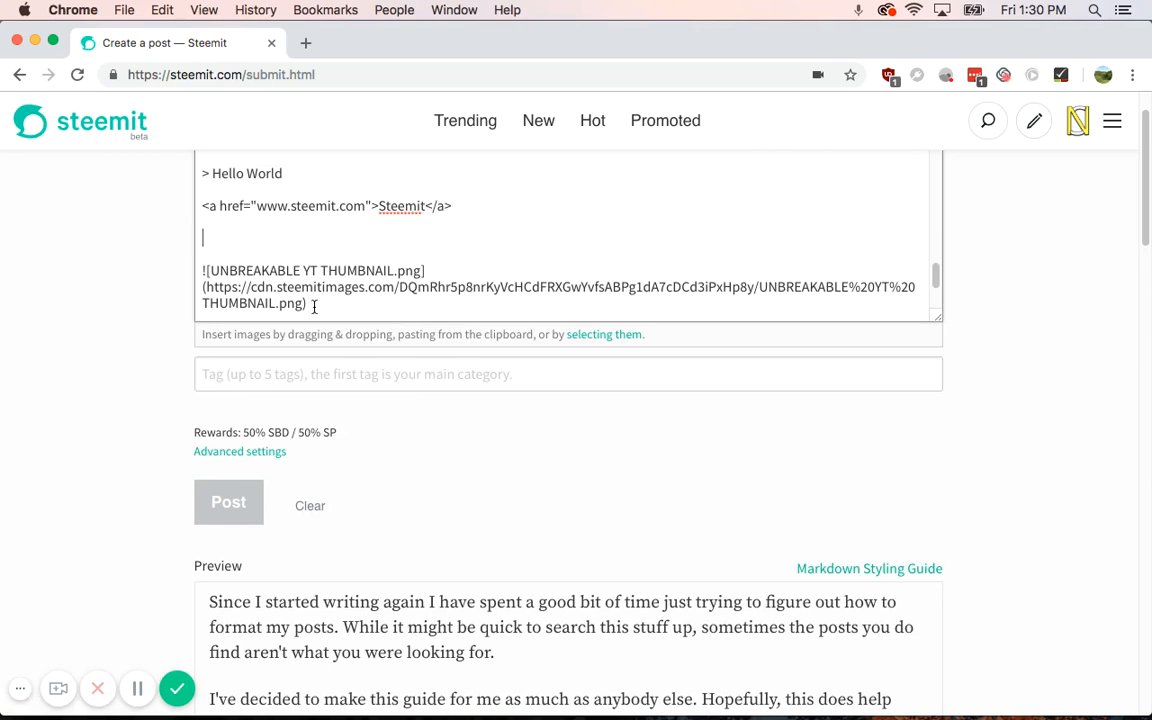
drag(483, 257, 424, 268)
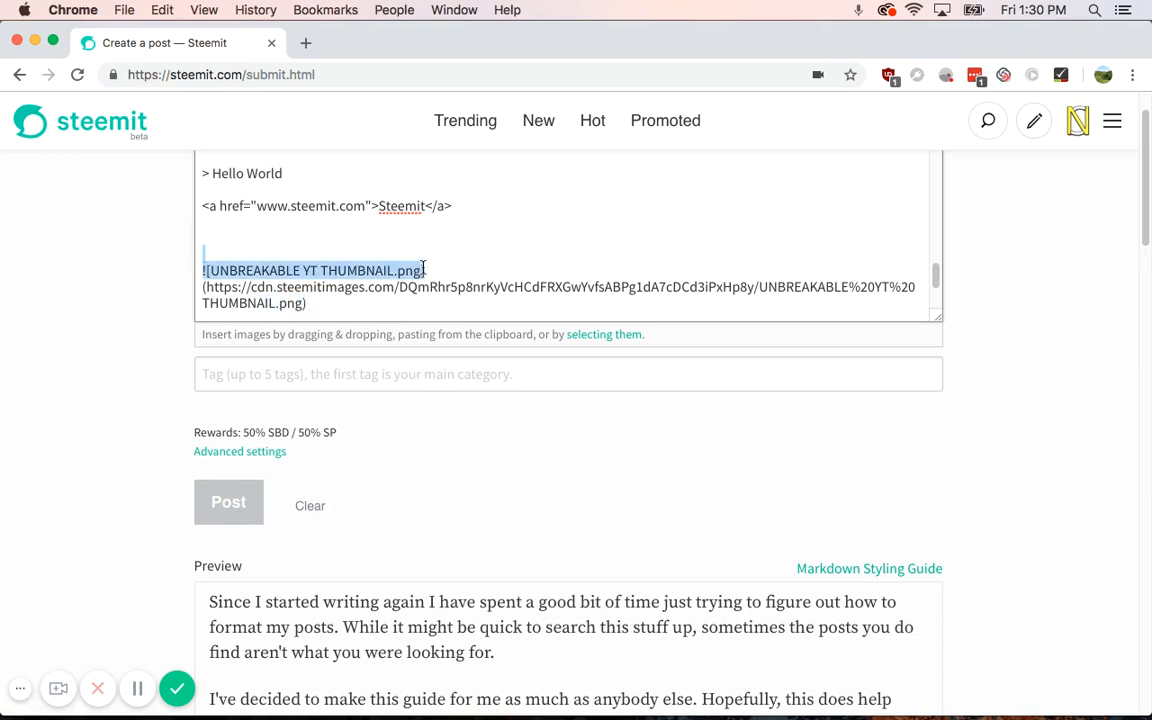
click(466, 268)
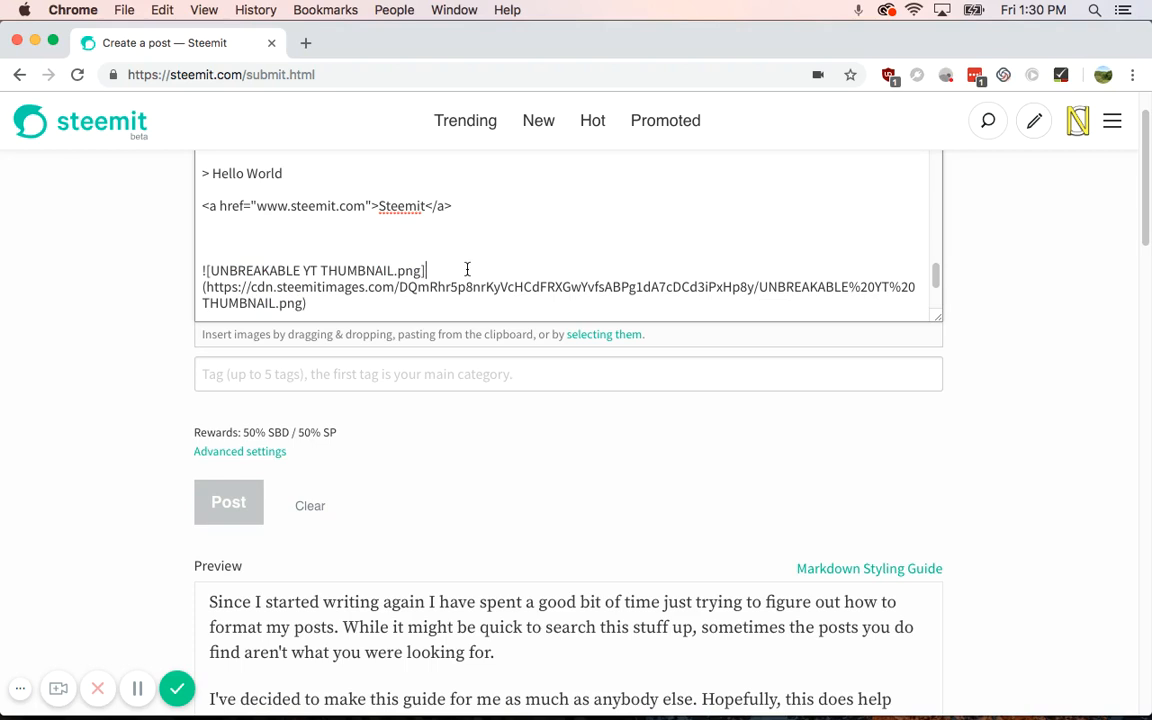
click(330, 308)
key(BackSpace)
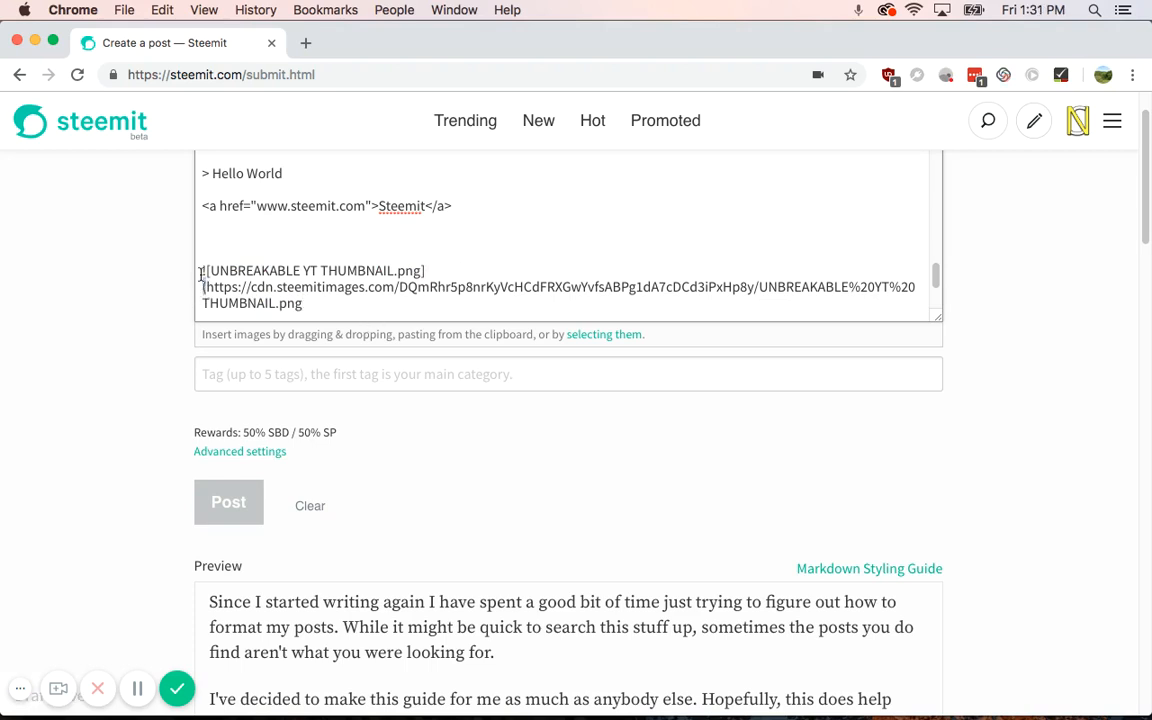
drag(199, 269, 206, 287)
key(BackSpace)
scroll(162, 411, down, 15)
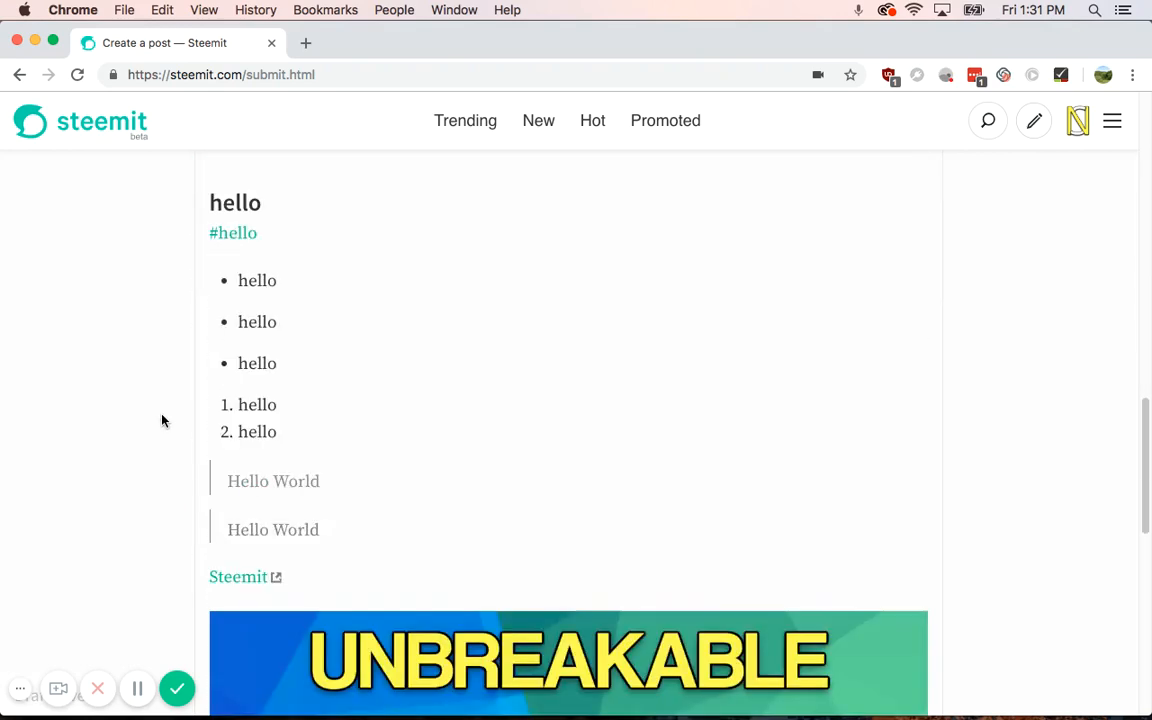
scroll(212, 484, up, 15)
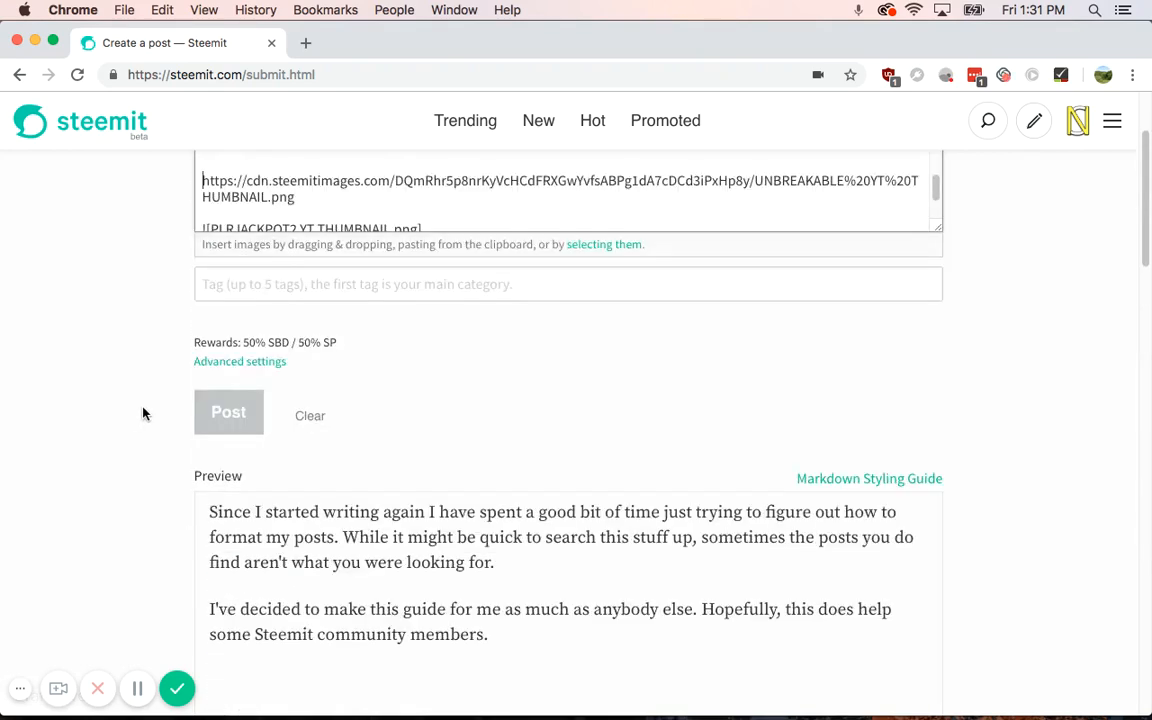
scroll(85, 395, up, 2)
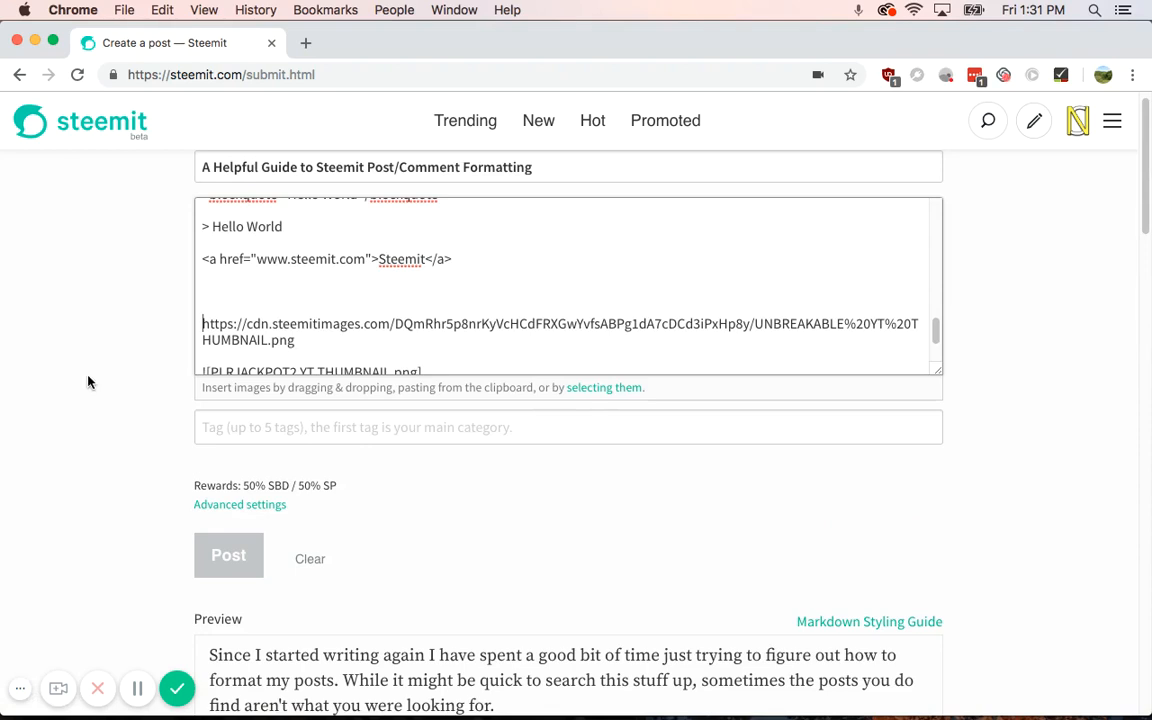
click(256, 291)
text(<a href="www)
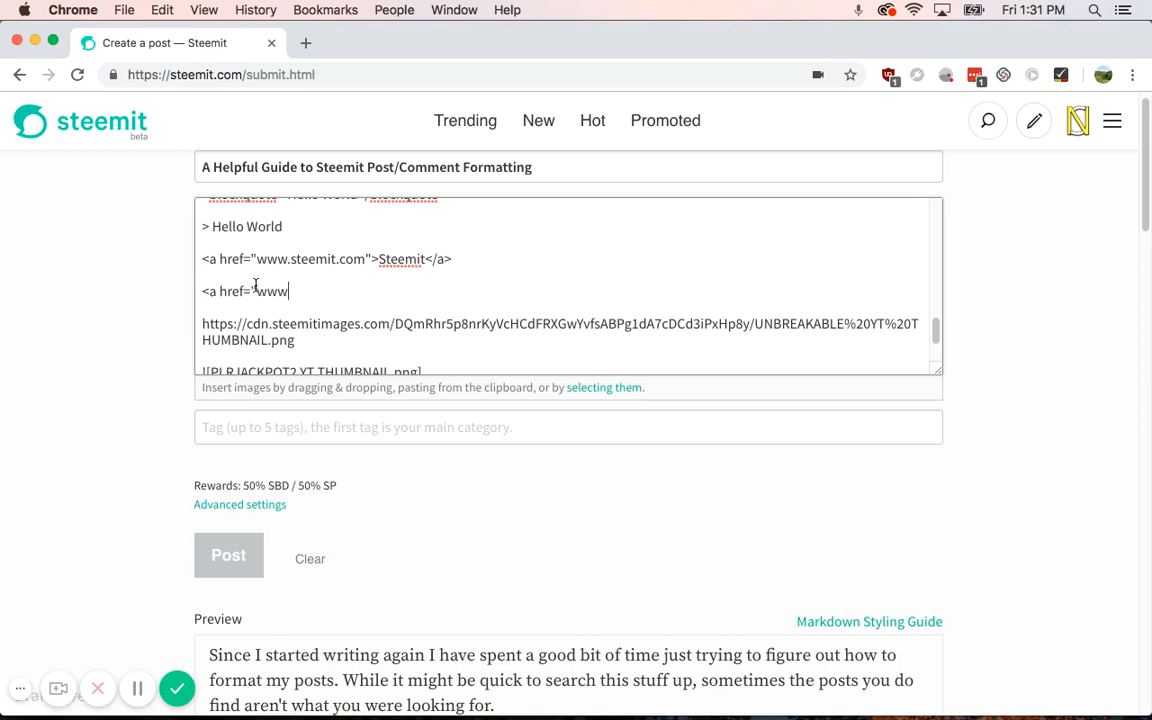
text(.steeemit.com">)
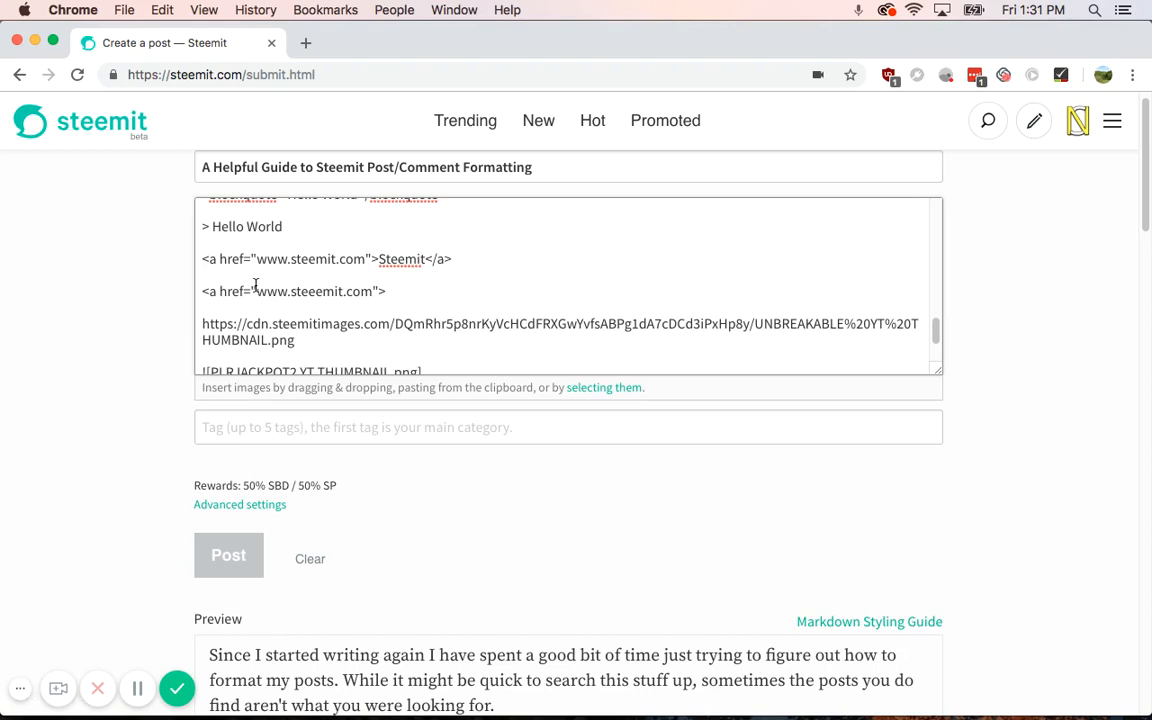
text(<img src=")
drag(325, 342, 194, 334)
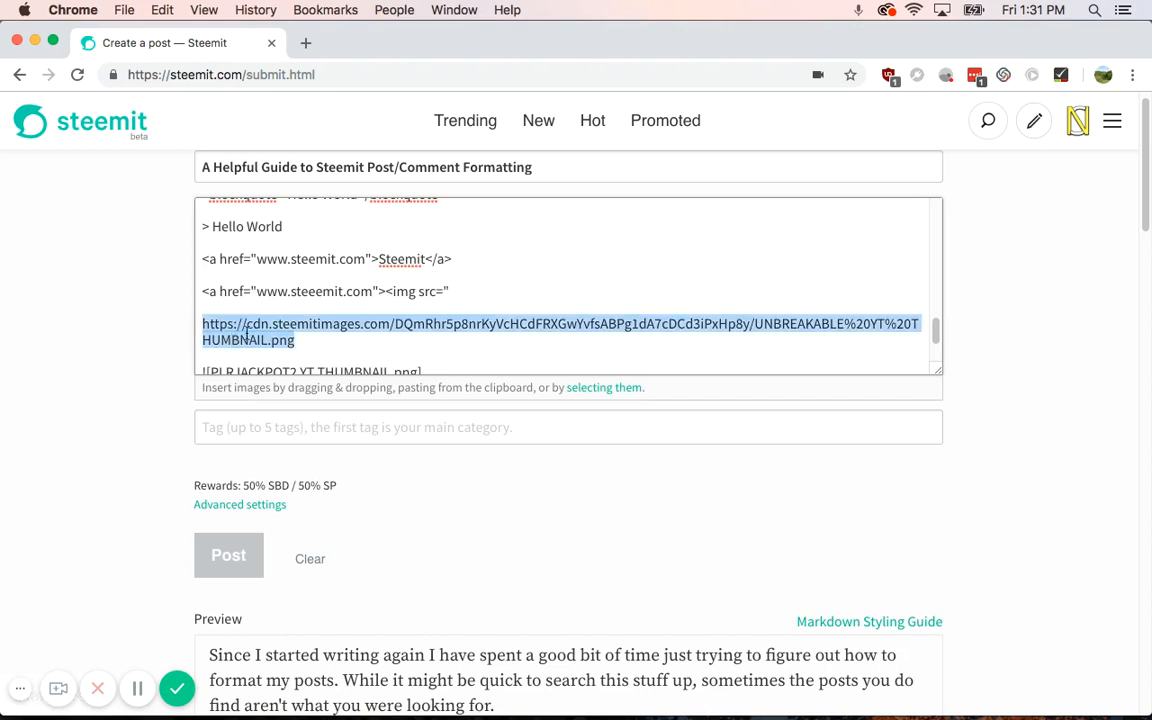
key(super+c)
click(514, 290)
key(super+v)
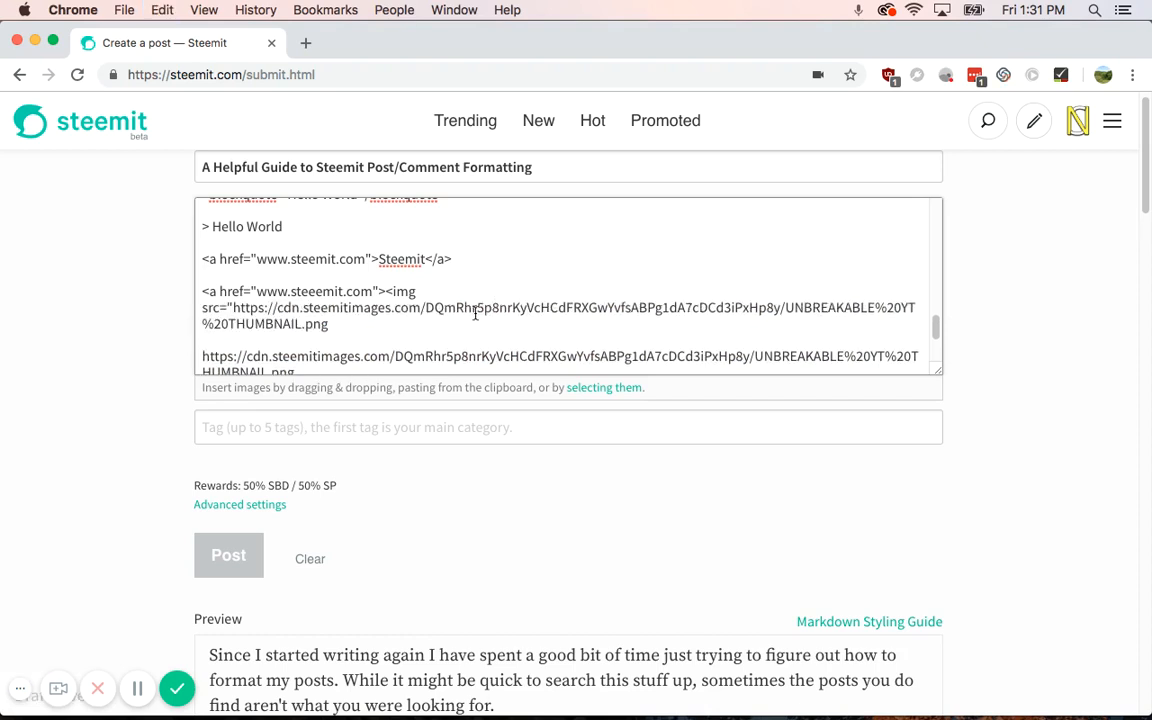
text("></a>)
scroll(127, 413, down, 20)
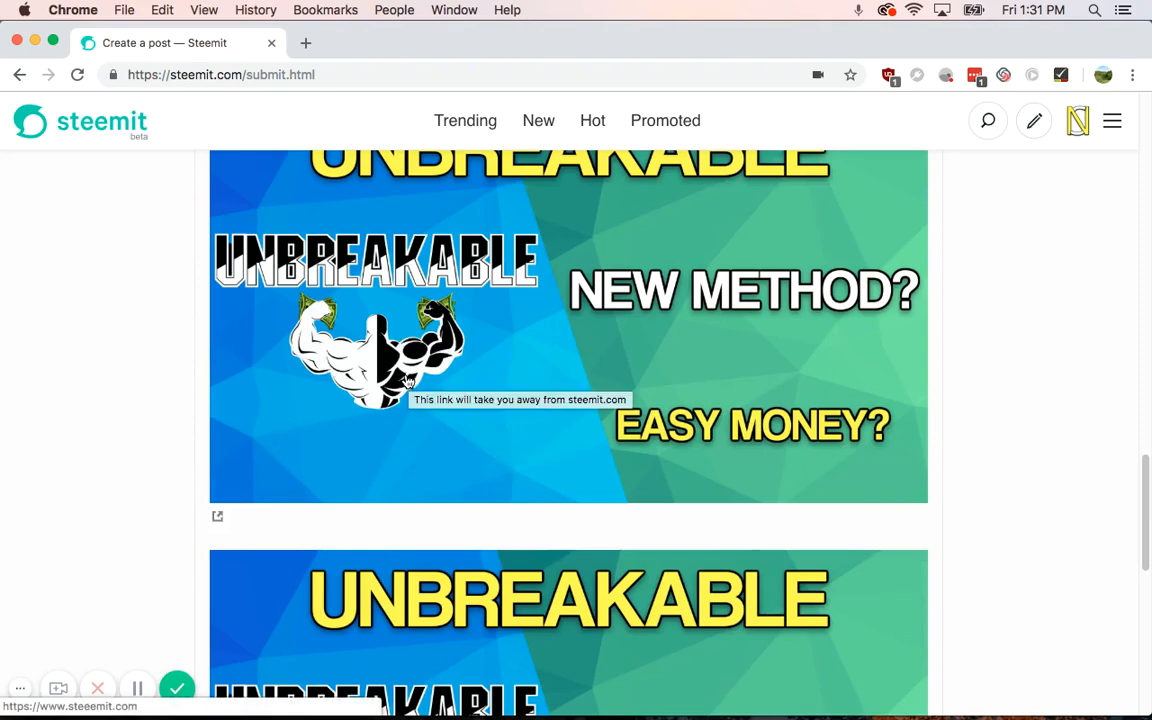
scroll(257, 420, up, 20)
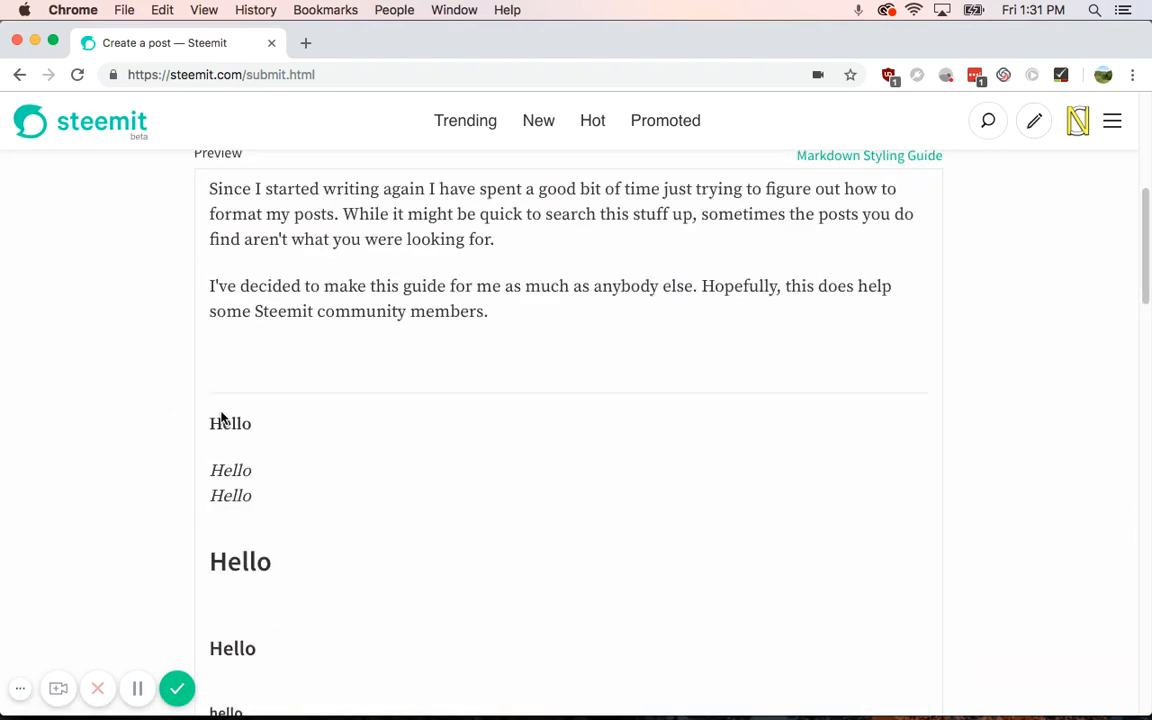
scroll(222, 418, up, 5)
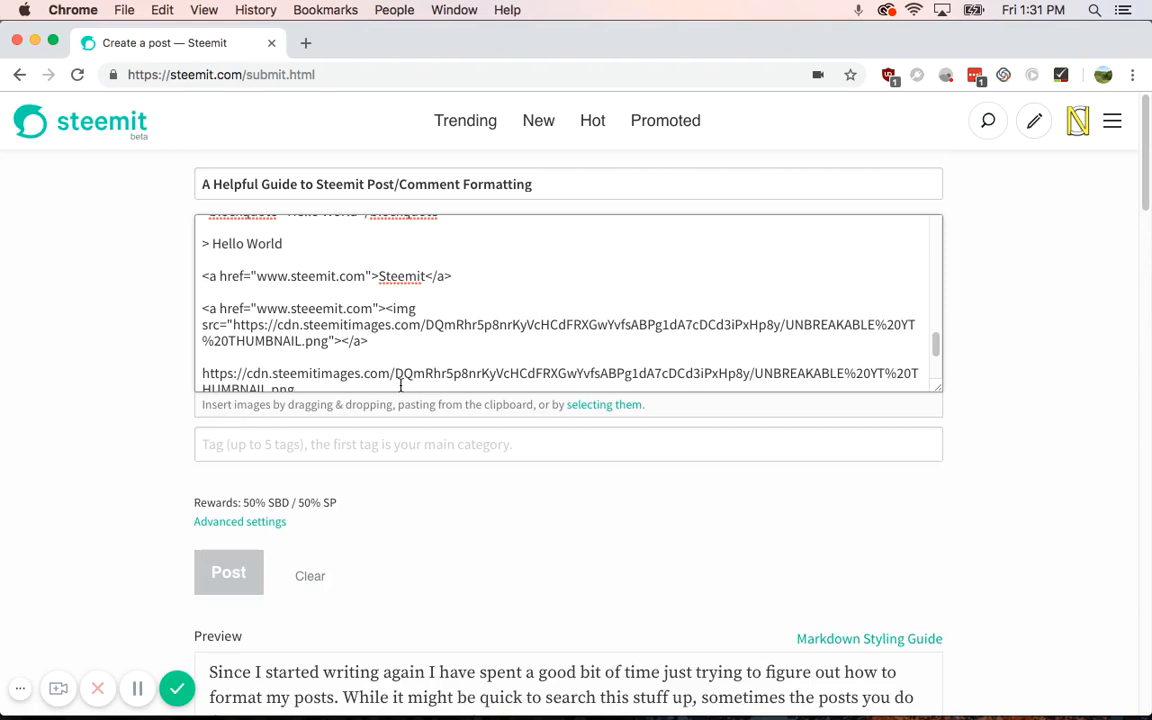
key(Return)
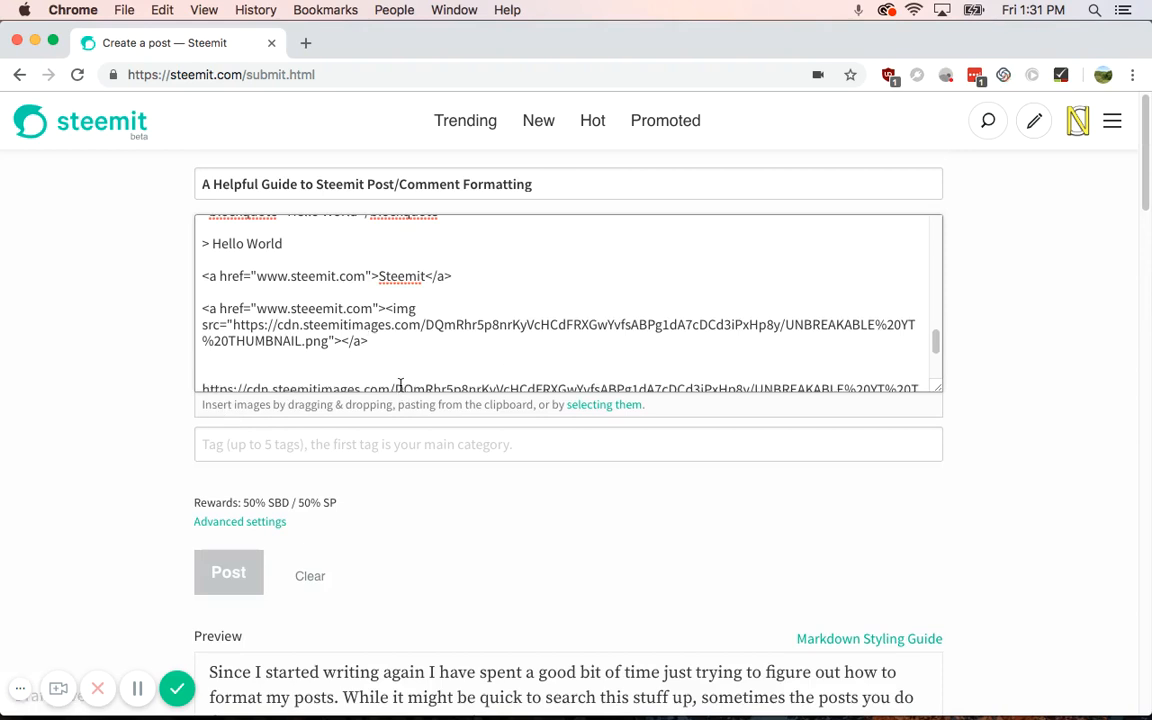
key(Return)
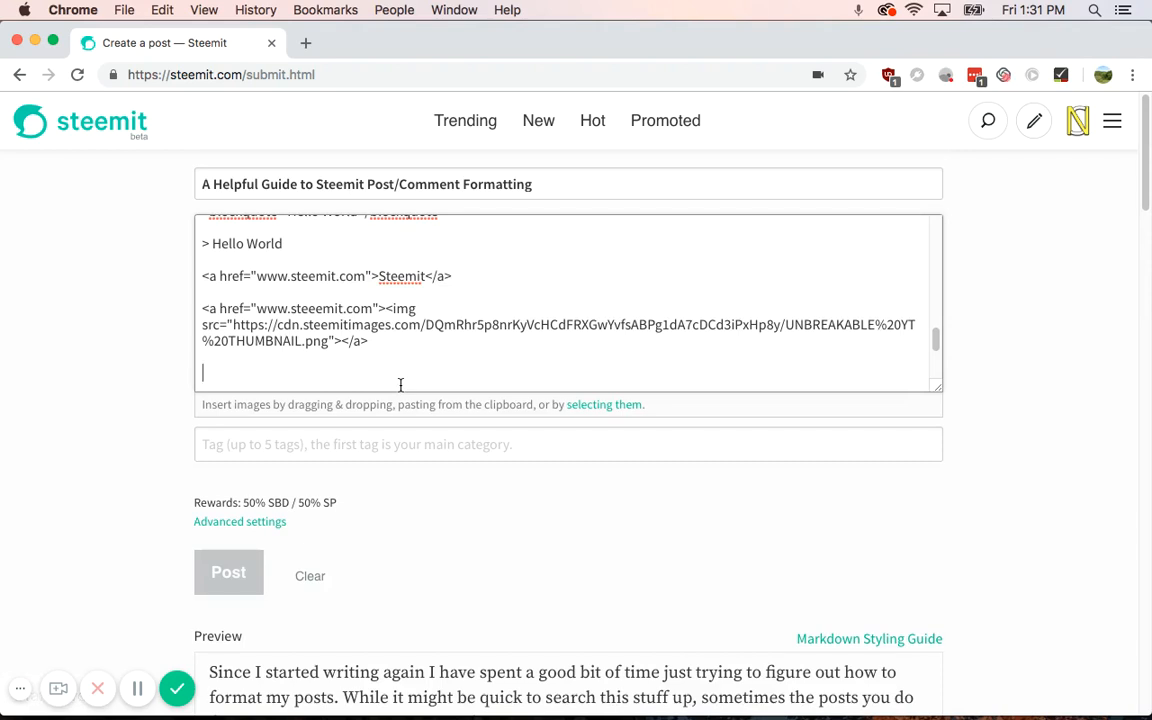
text([Steemit)
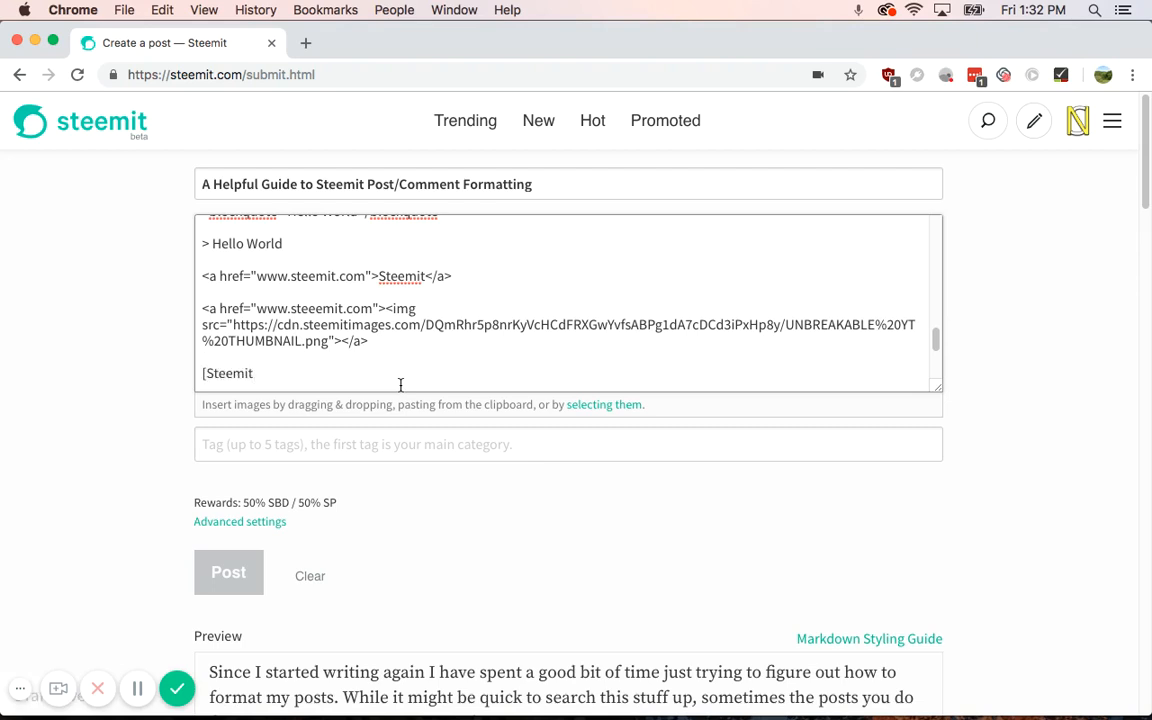
text(](www.steemit)
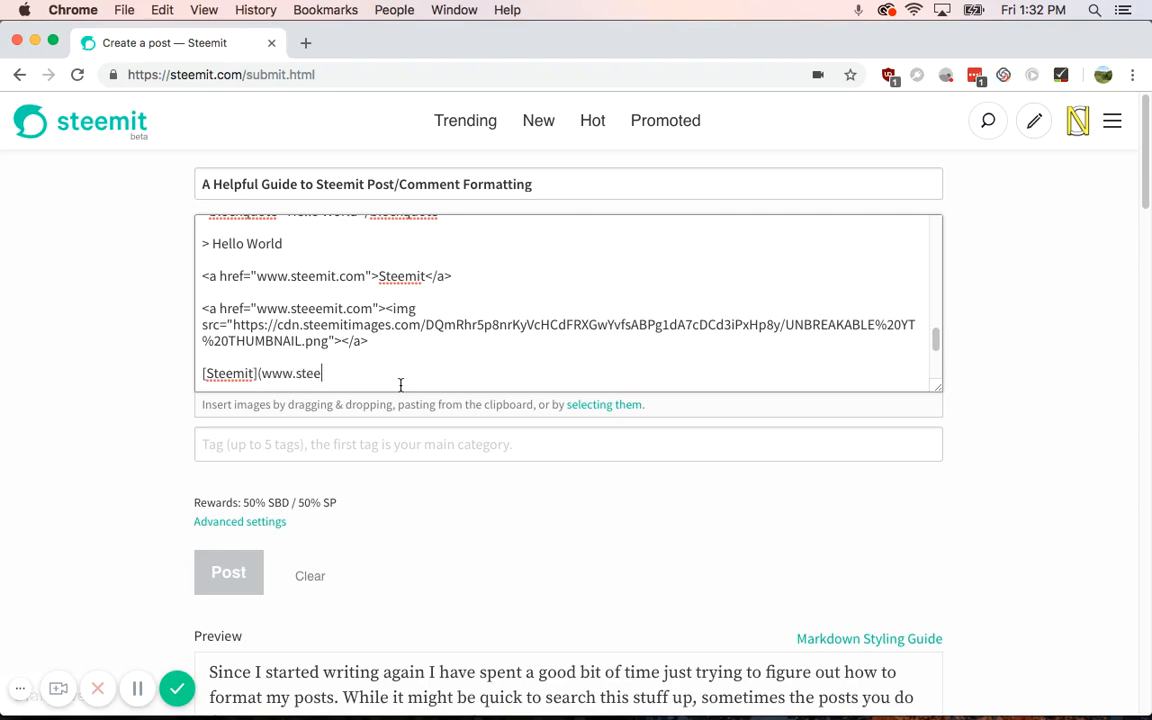
text(.com))
scroll(188, 455, down, 15)
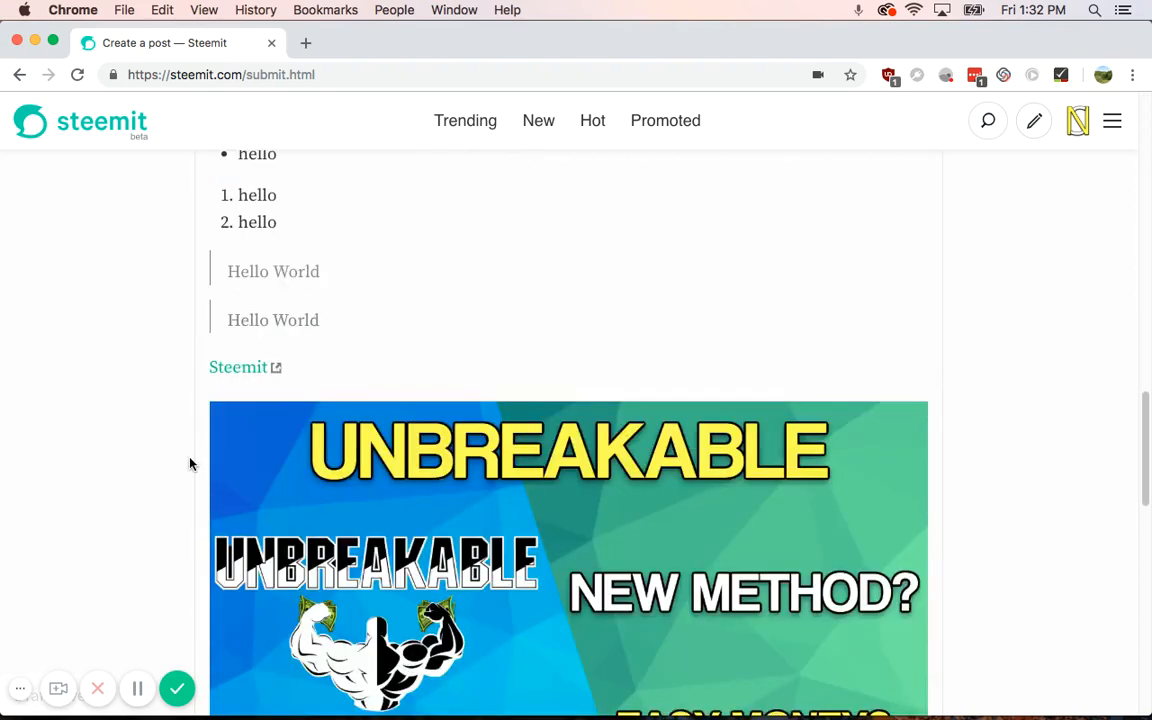
scroll(190, 463, down, 2)
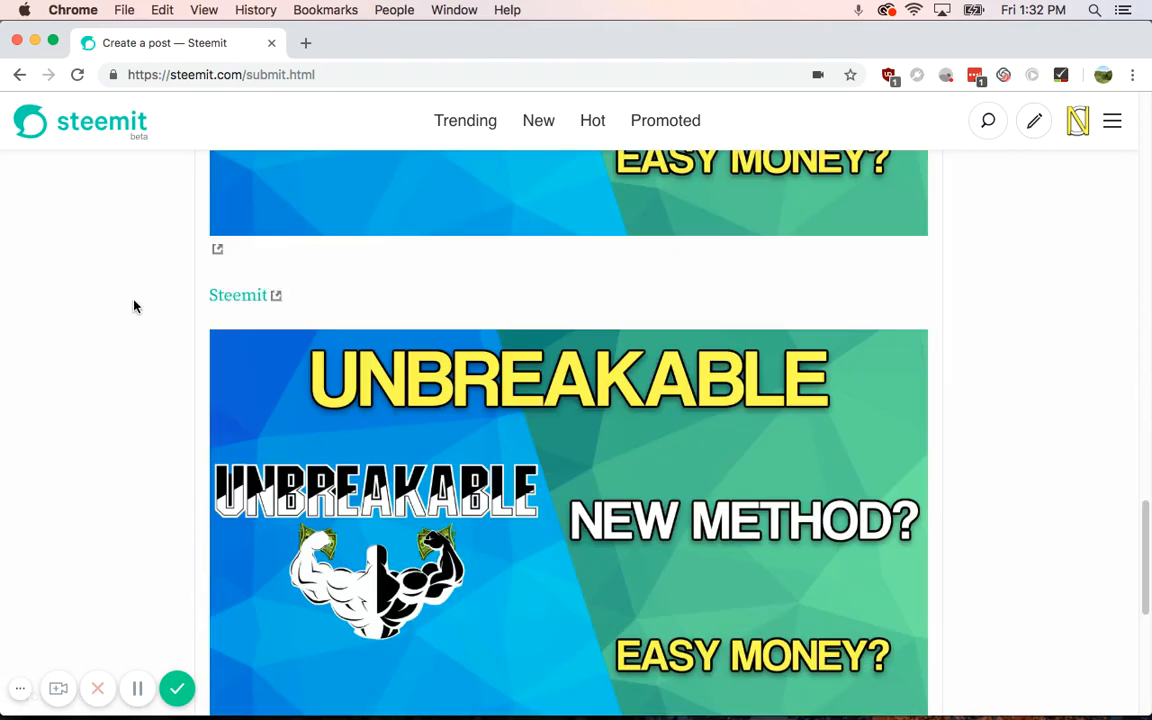
scroll(154, 407, up, 5)
scroll(154, 407, up, 12)
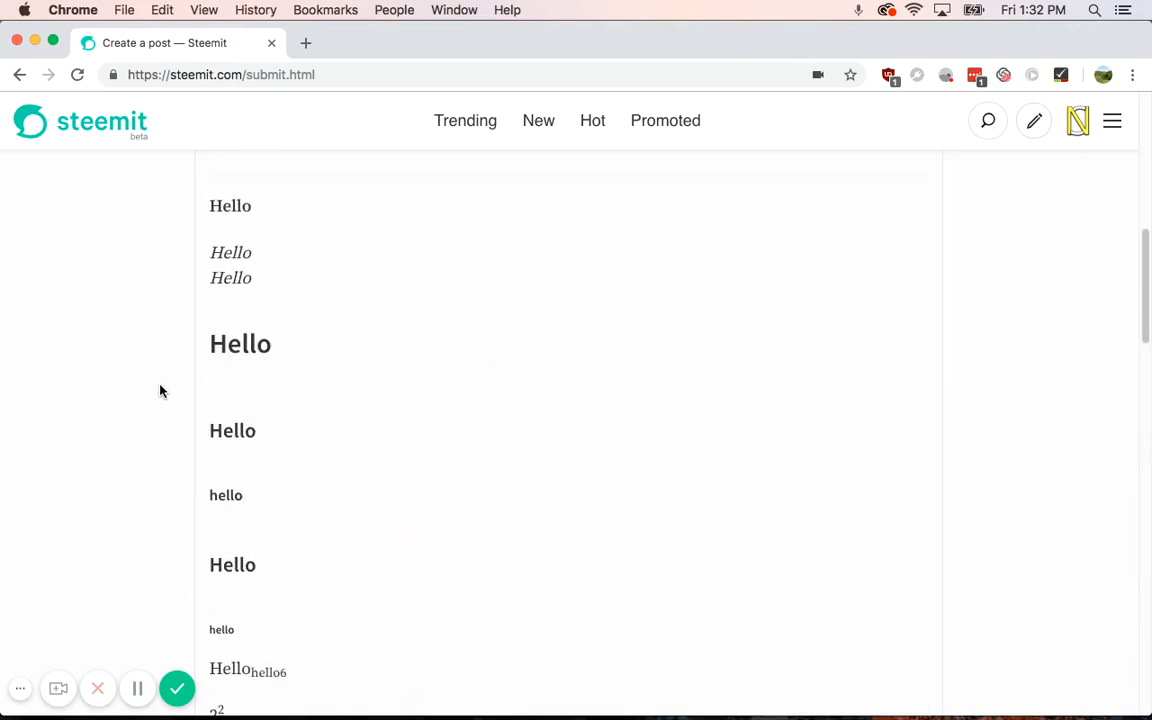
scroll(160, 390, up, 10)
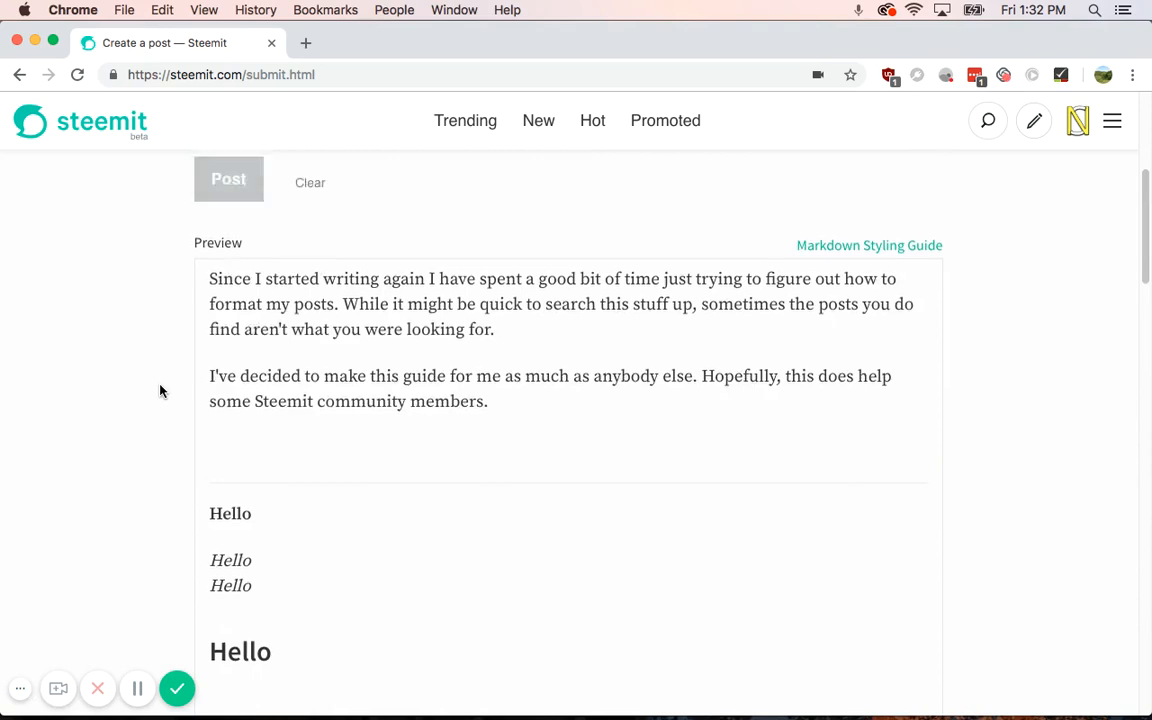
scroll(160, 390, up, 2)
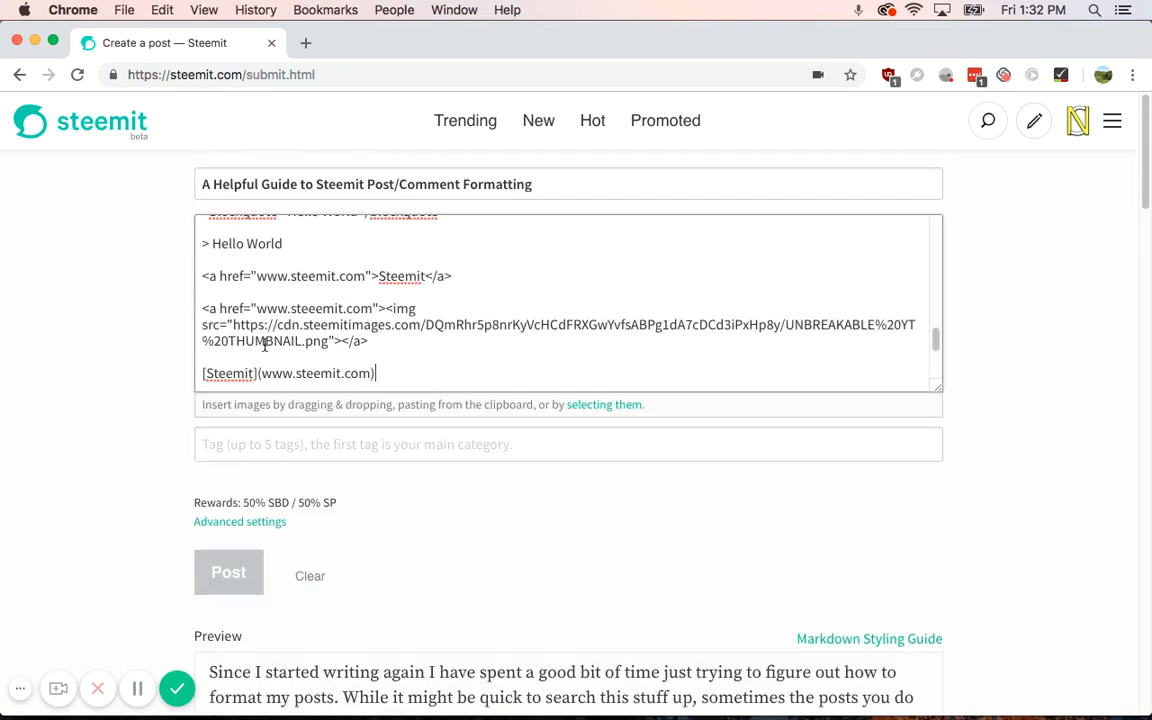
drag(360, 340, 190, 313)
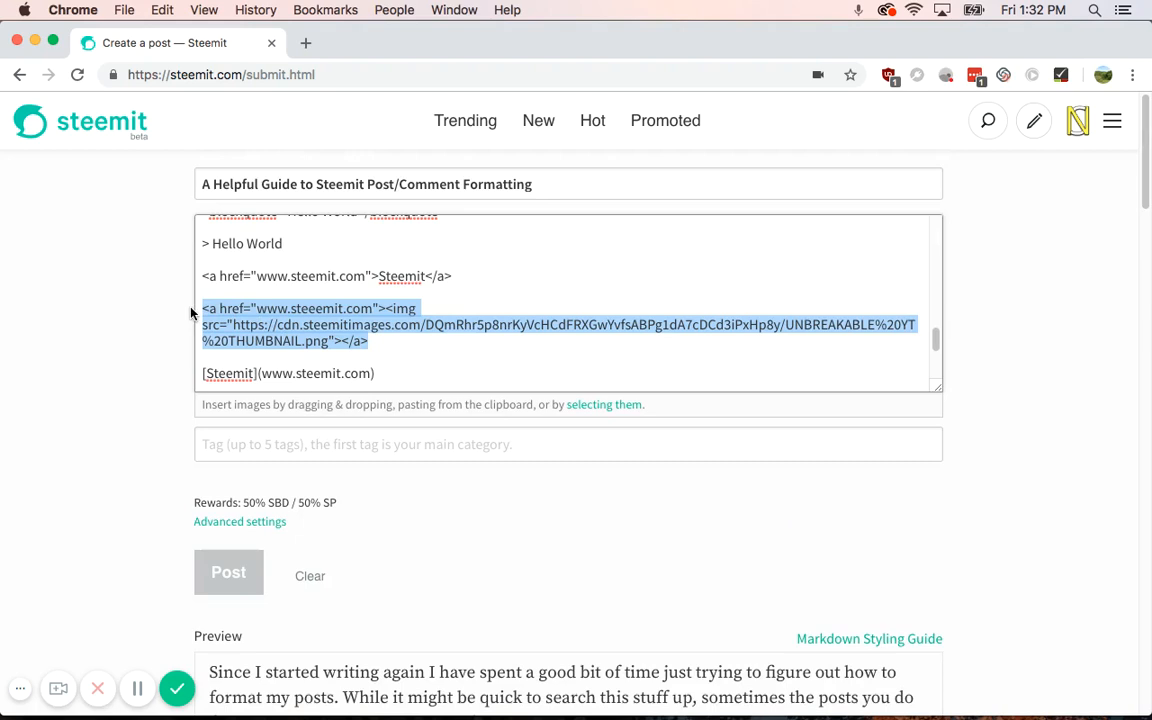
click(371, 311)
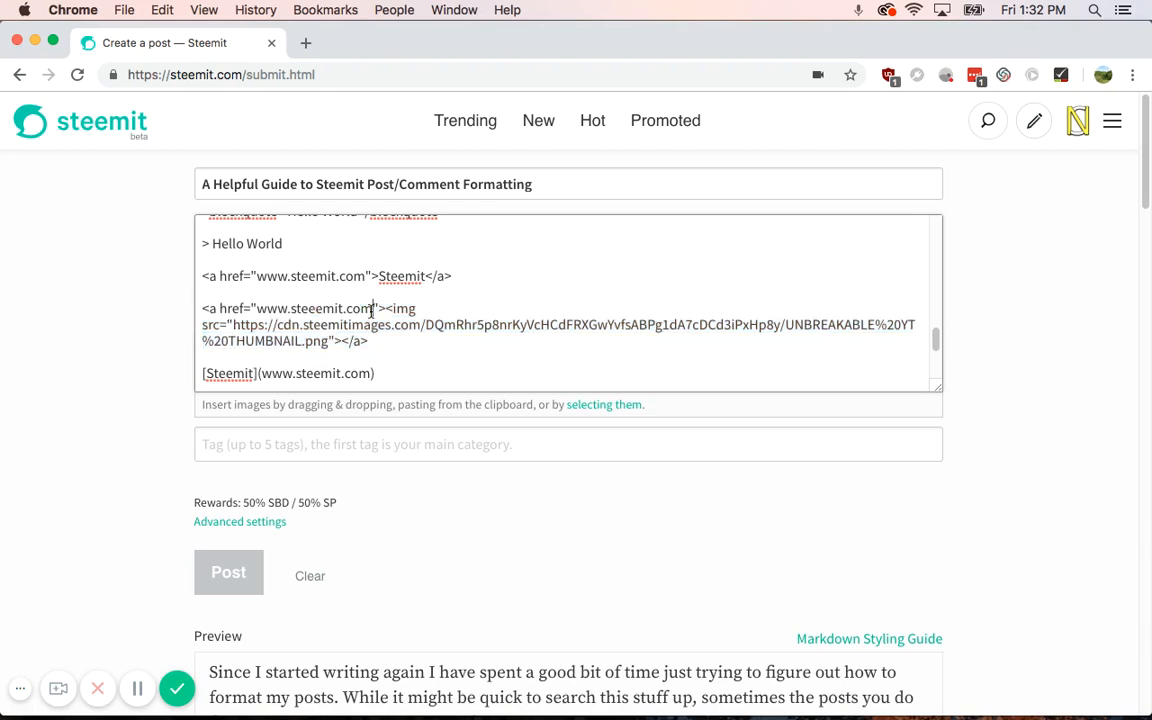
drag(371, 311, 257, 308)
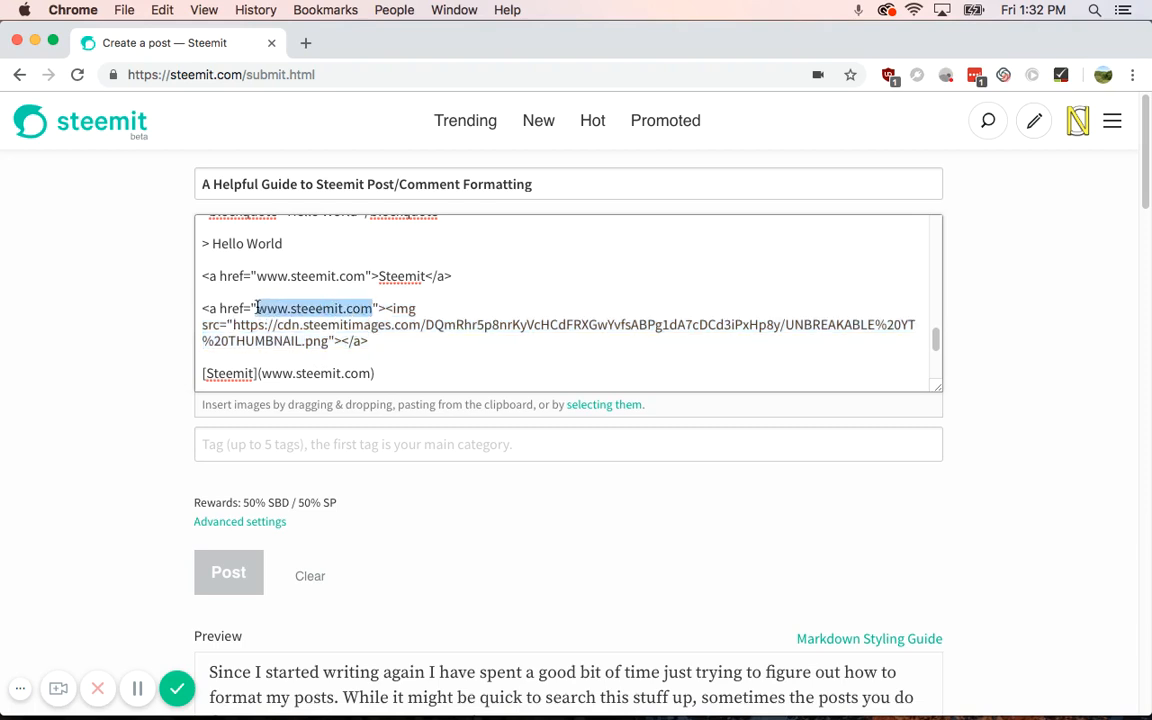
key(BackSpace)
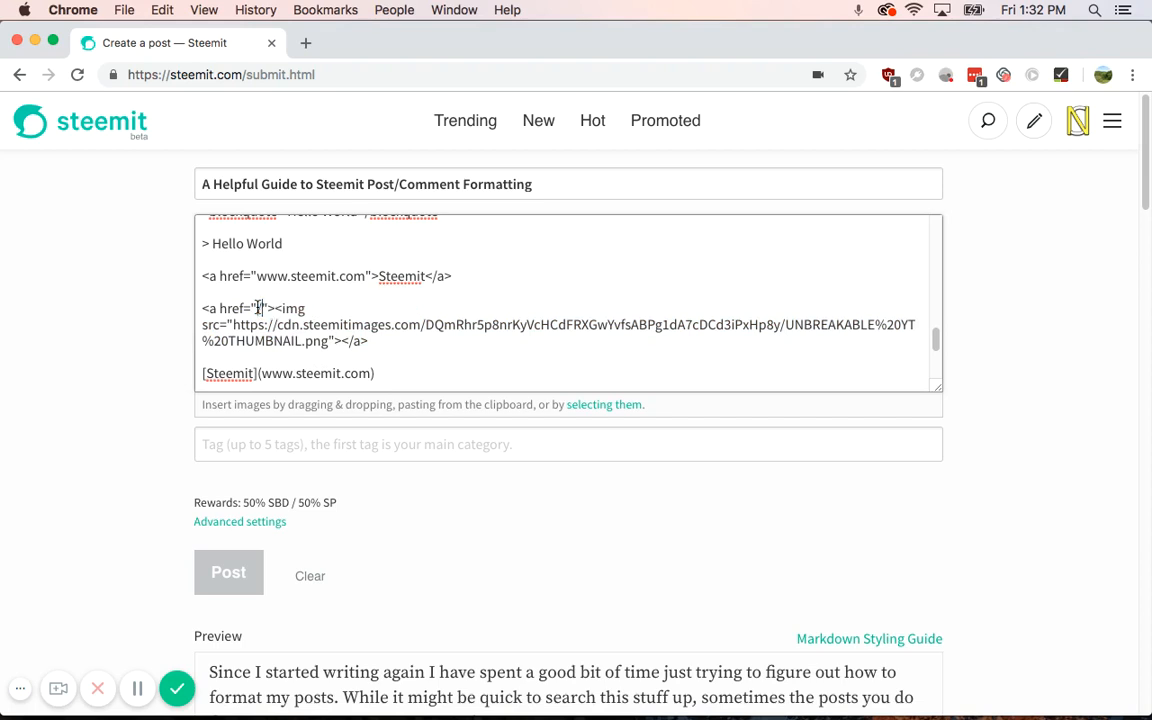
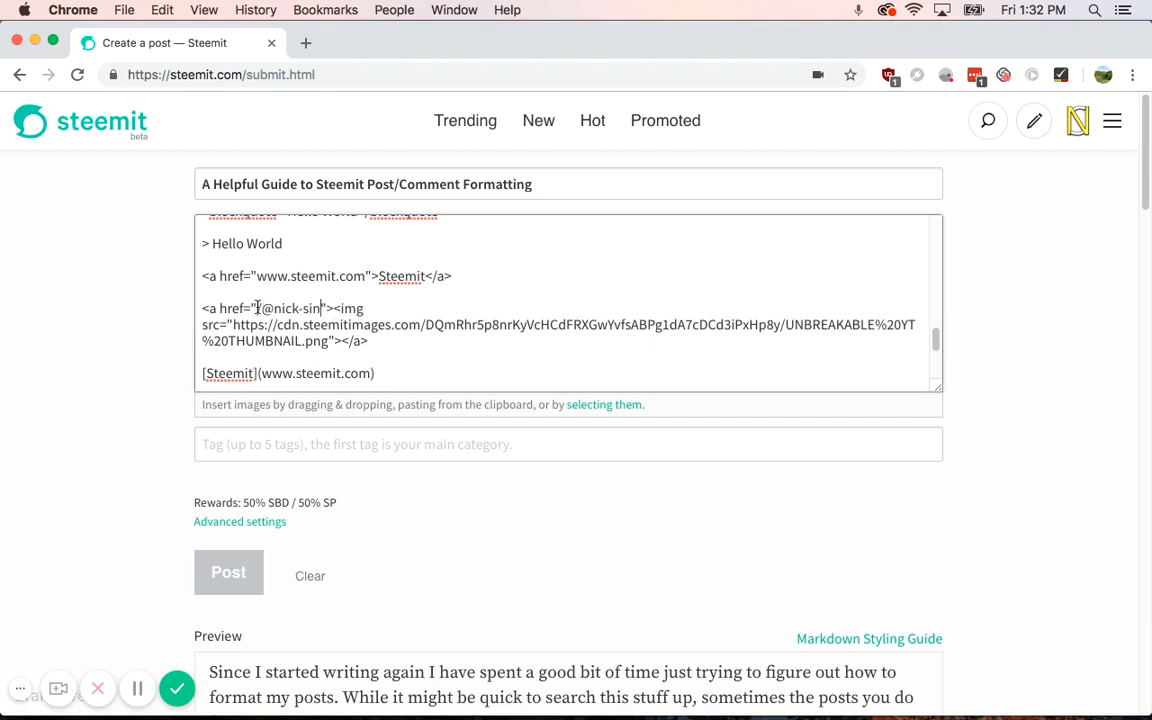
scroll(121, 470, down, 15)
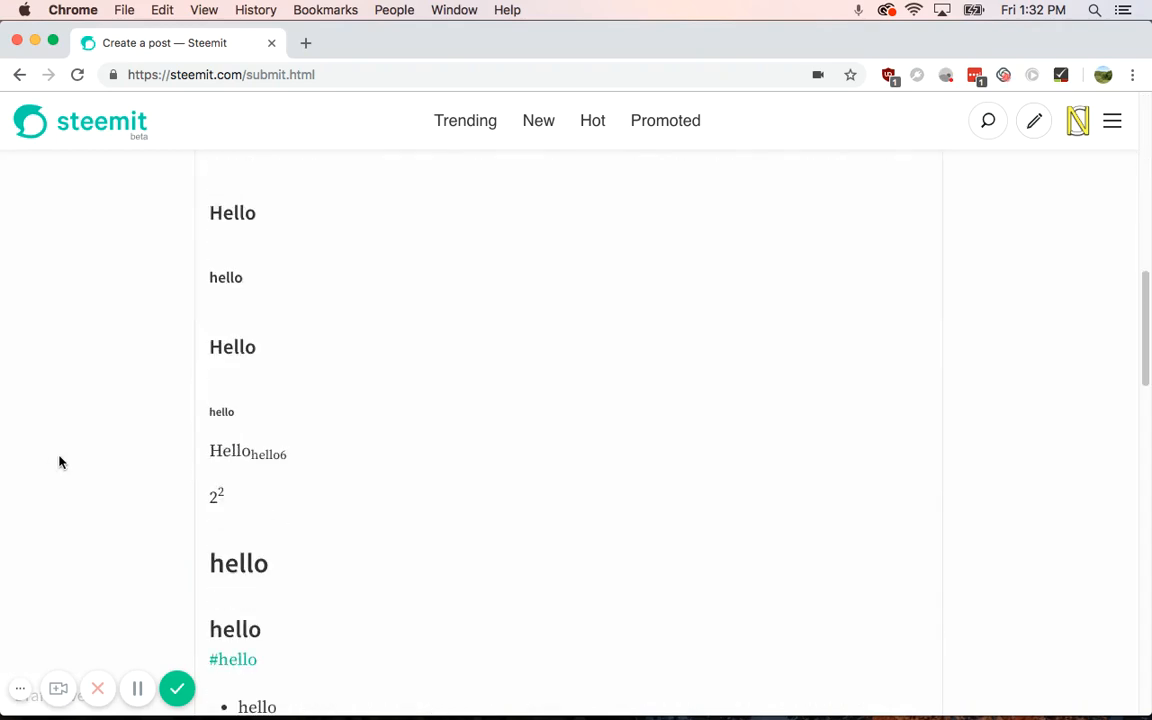
scroll(120, 479, up, 15)
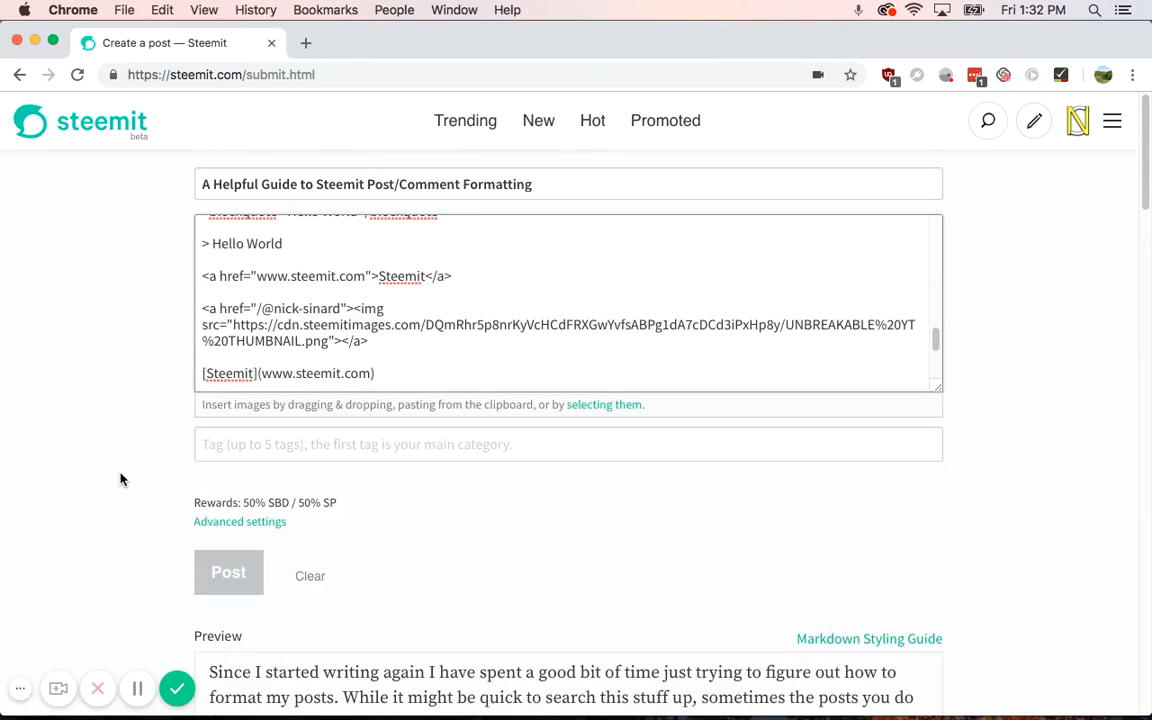
scroll(120, 479, down, 15)
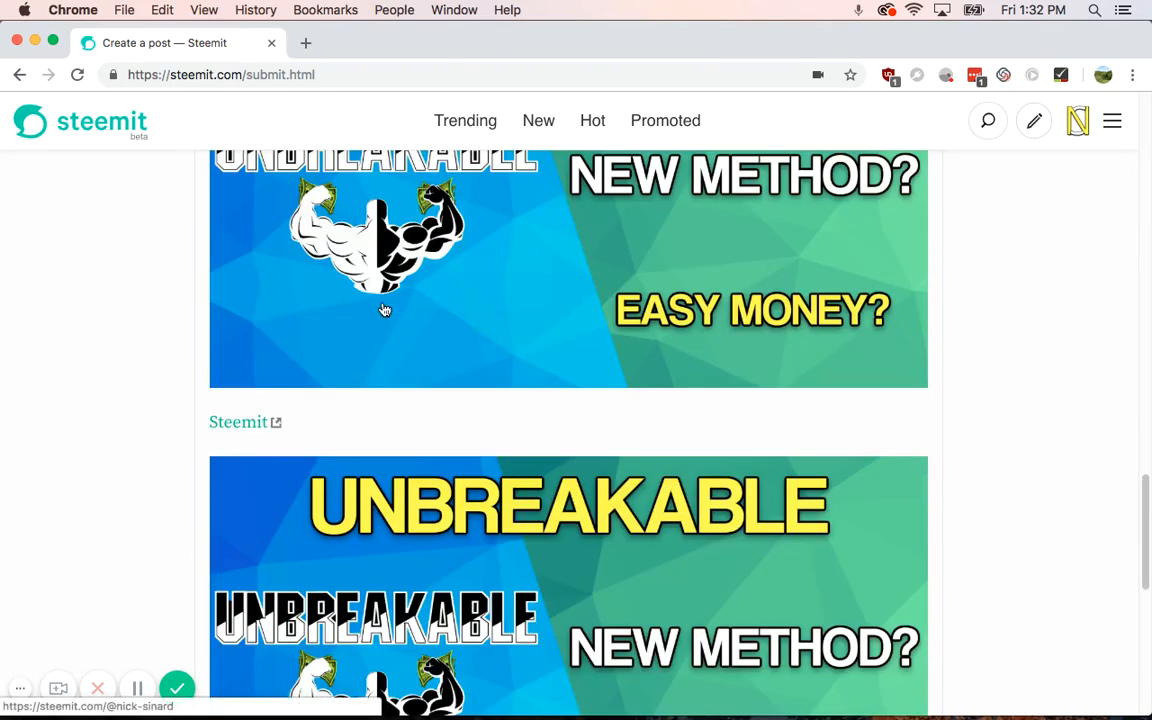
scroll(206, 393, up, 15)
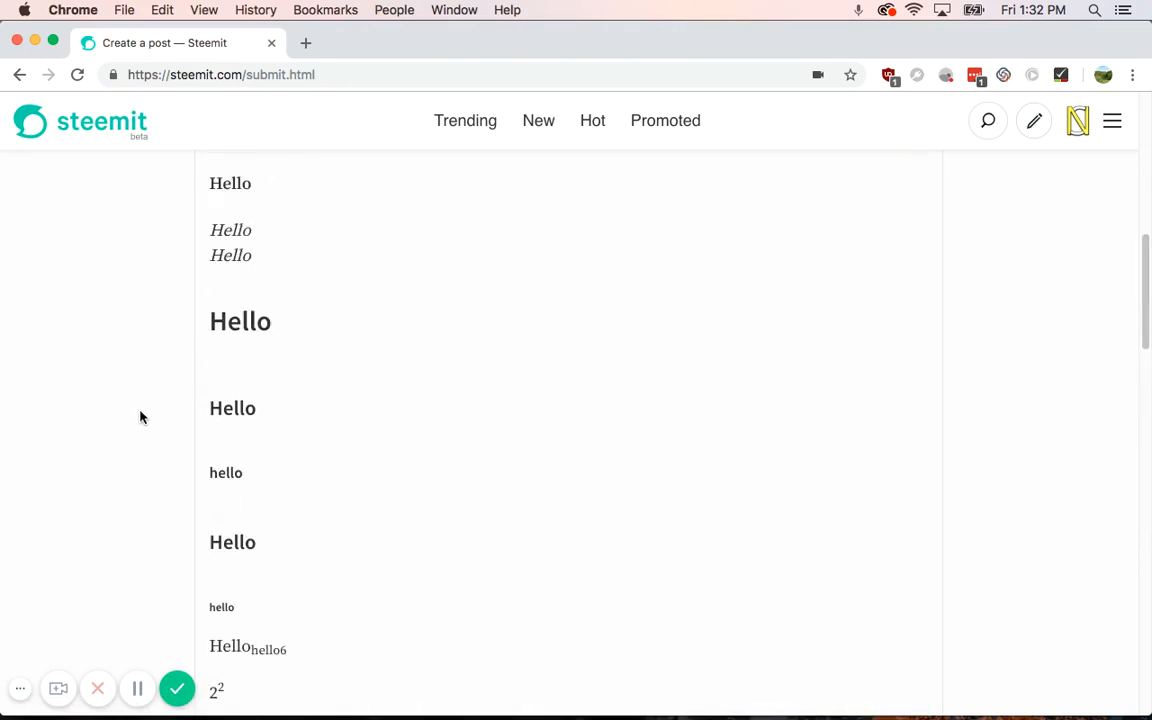
scroll(141, 419, up, 5)
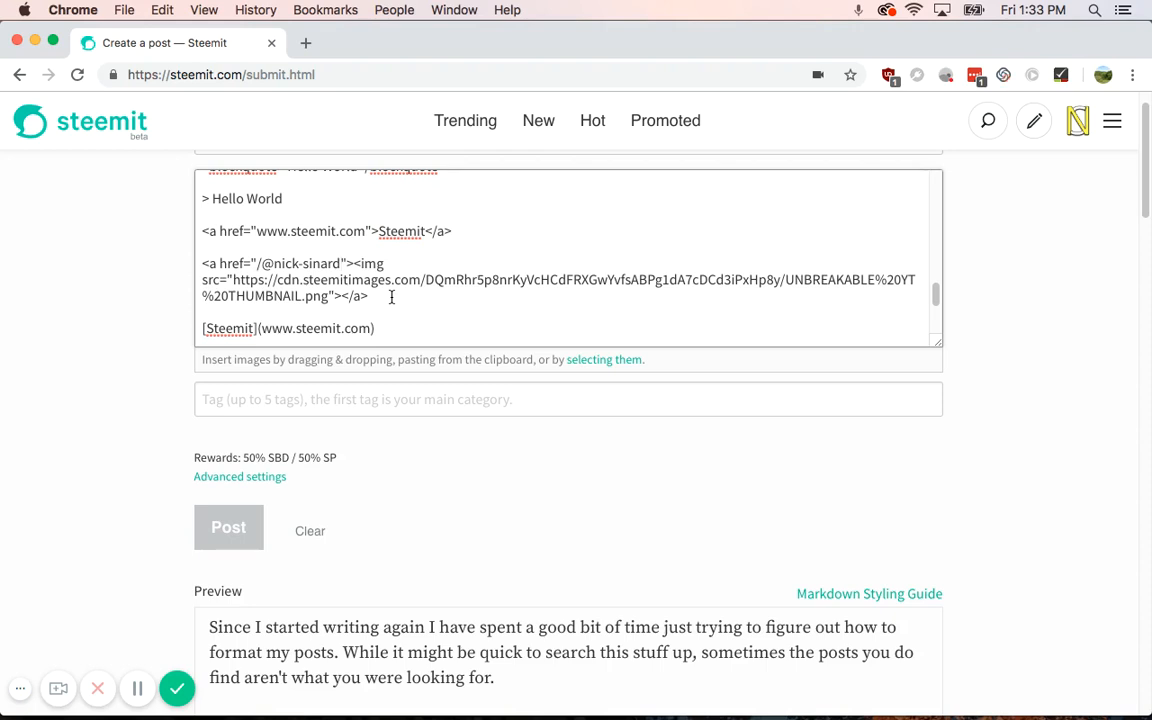
Step: Wrap the linked image line in <center></center> and start a new line after it
mouse_move(201, 263)
mouse_down()
mouse_move(254, 280)
mouse_move(240, 263)
mouse_move(202, 263)
mouse_up()
text(<center>)
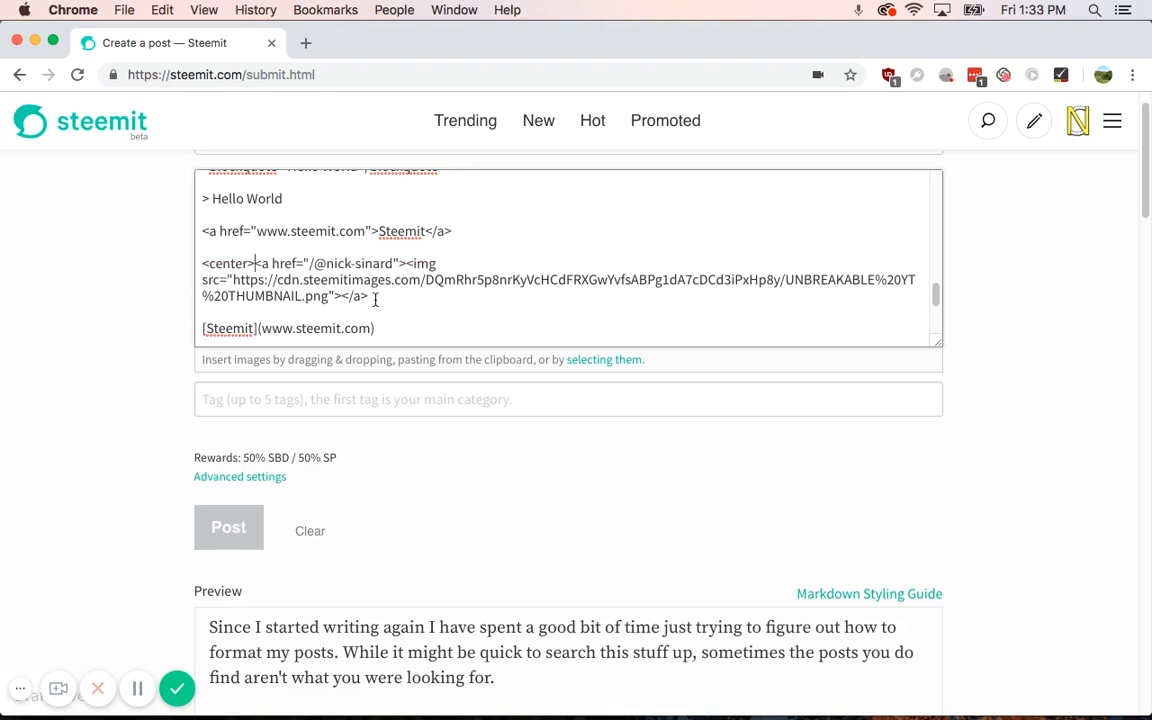
click(384, 294)
text(</center>)
scroll(159, 414, down, 15)
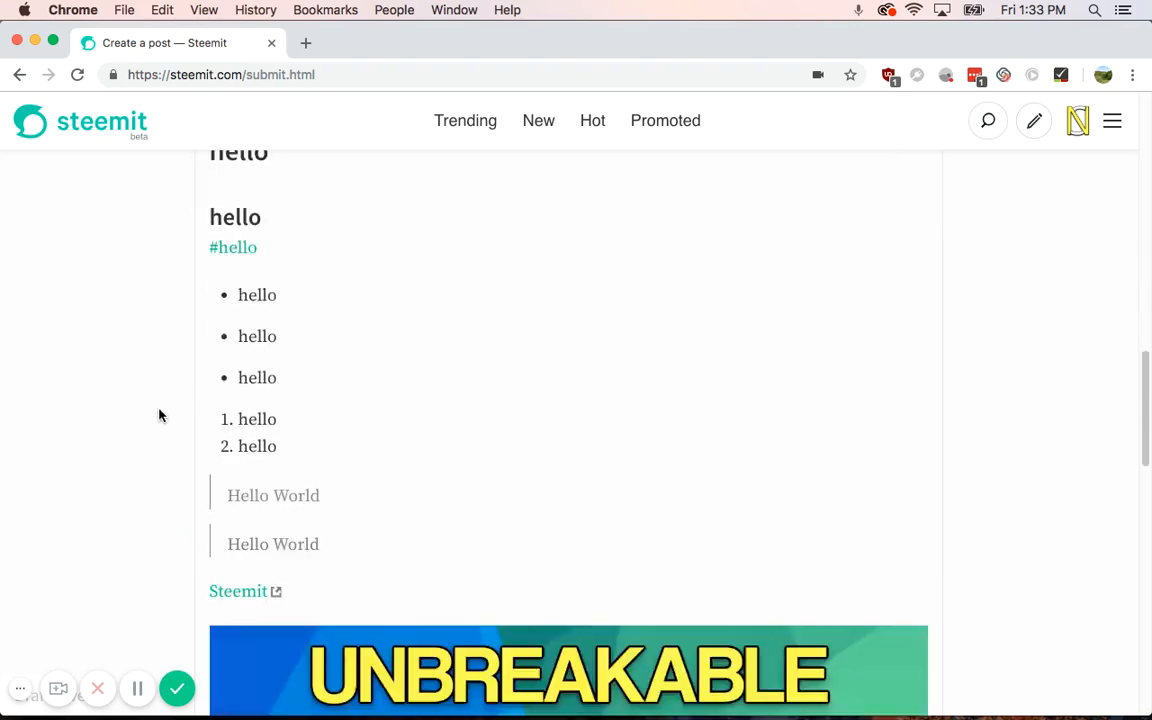
scroll(307, 309, down, 3)
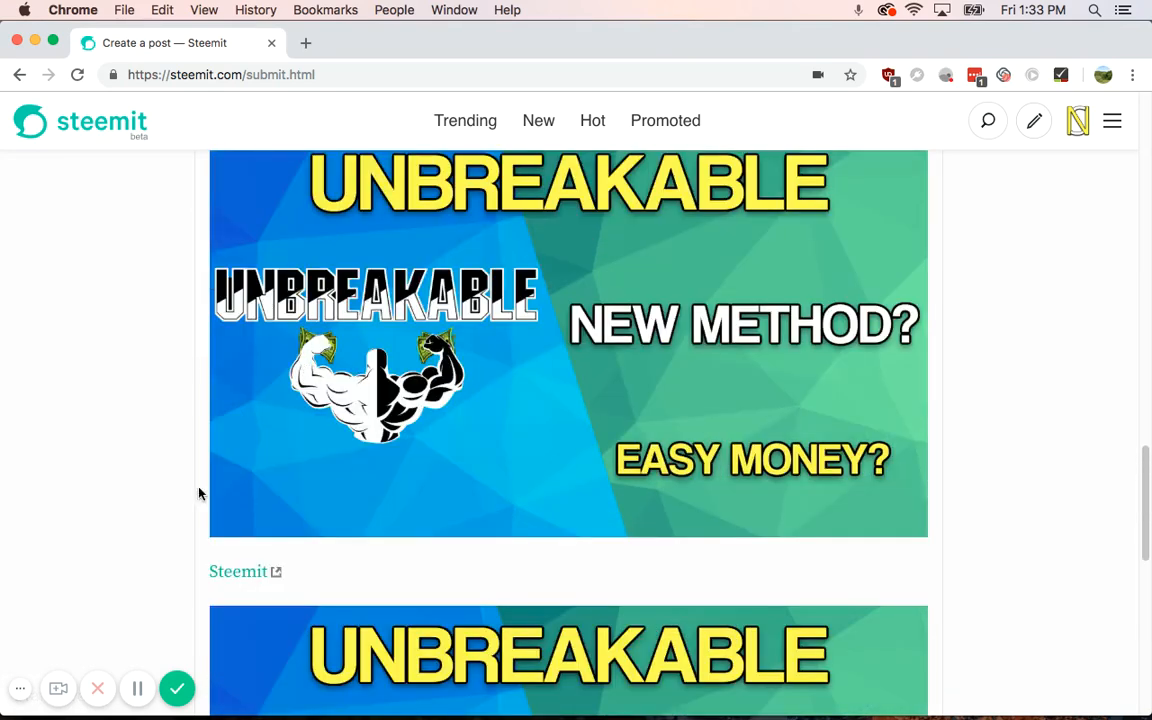
scroll(172, 445, up, 20)
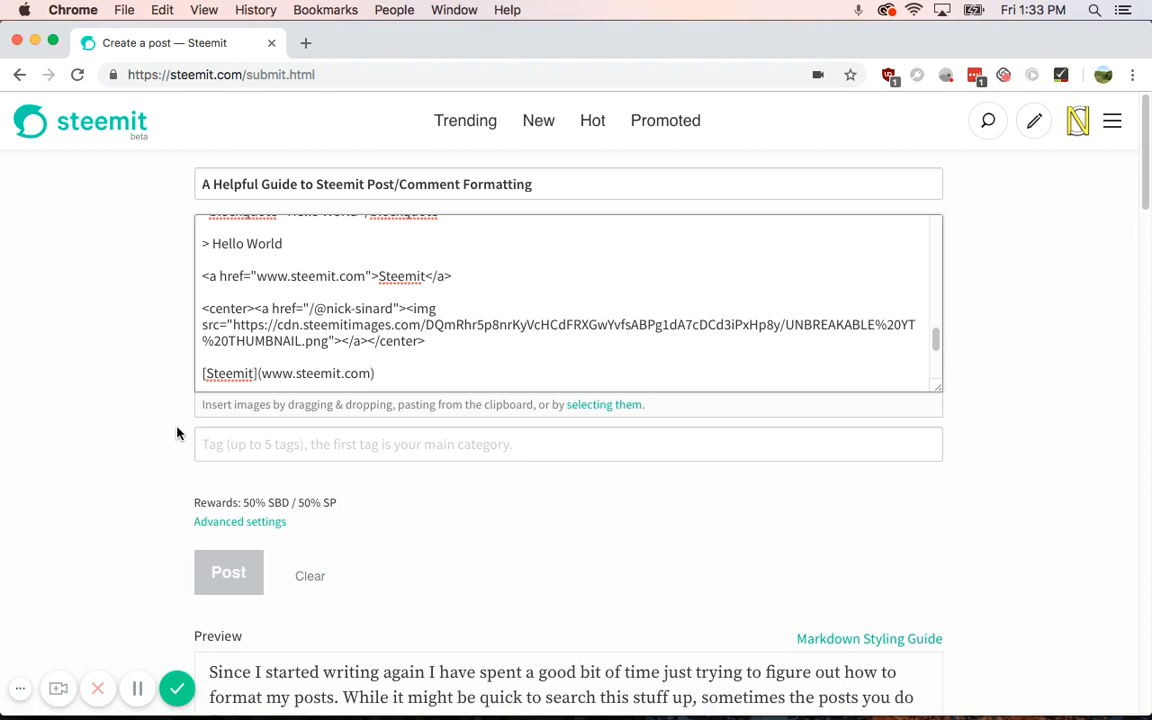
key(Return)
key(Return)
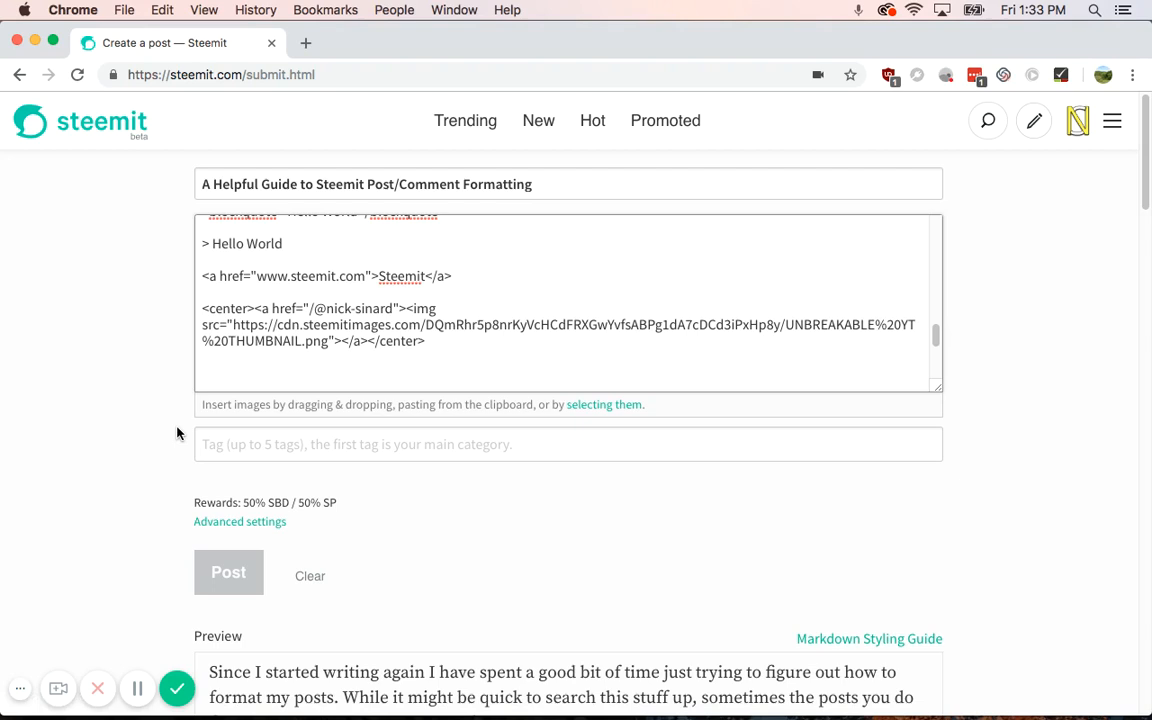
click(306, 43)
Step: Copy the URL of YouTube's 'MY NEW PUBG SKINS! (TRAINING MAP GAMEPLAY)' video and close the tab
text(you)
key(Return)
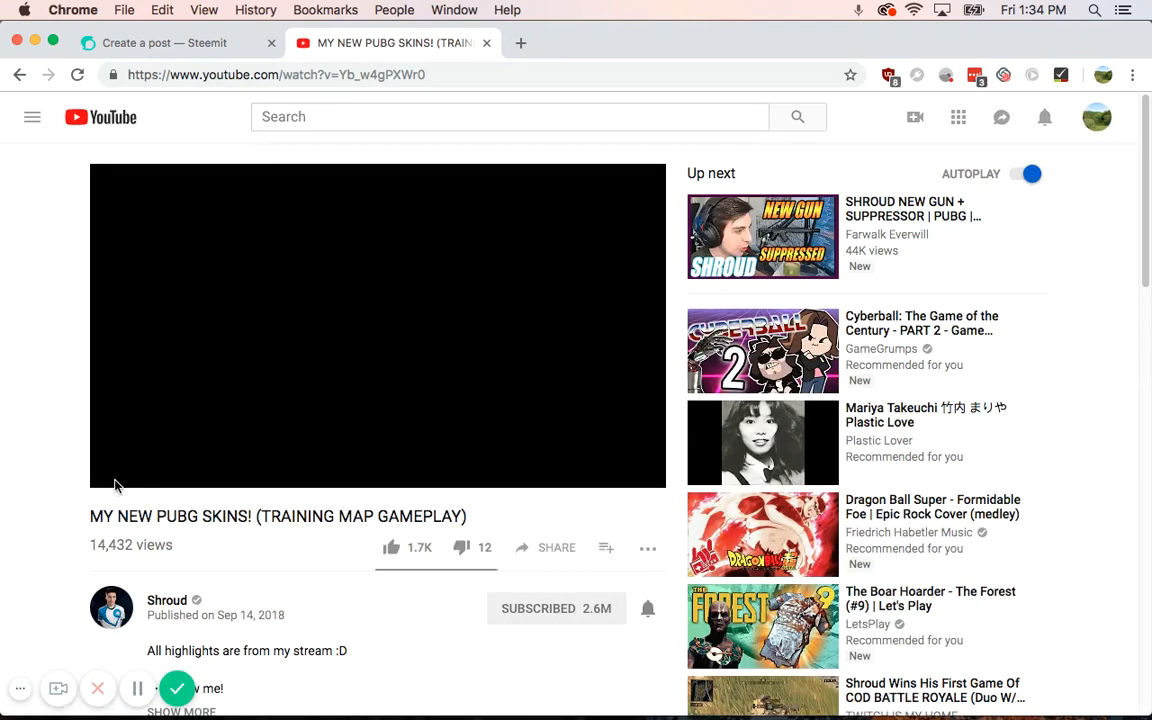
click(118, 477)
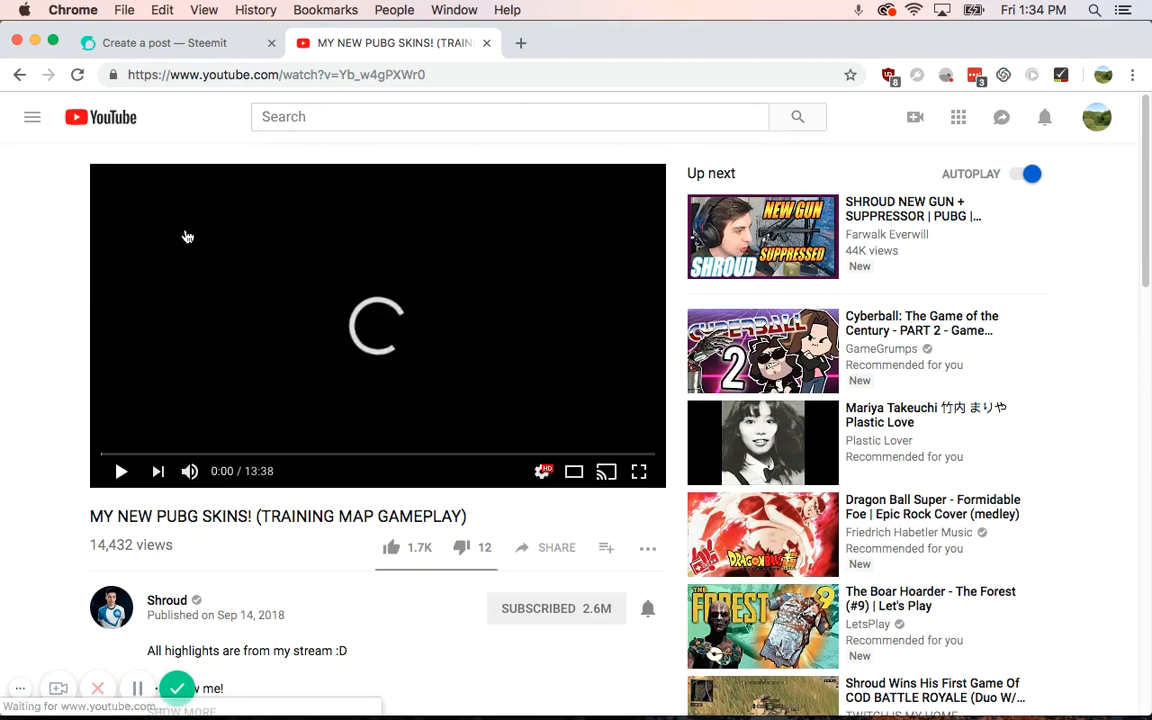
click(240, 80)
key(super+c)
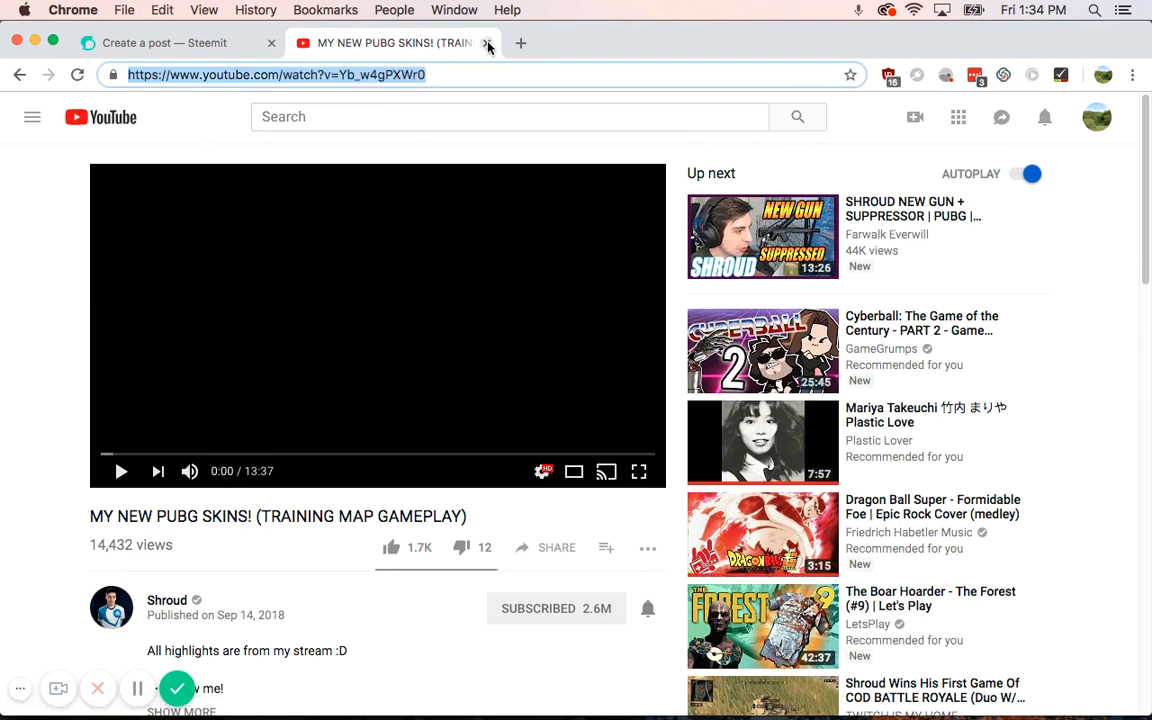
click(488, 44)
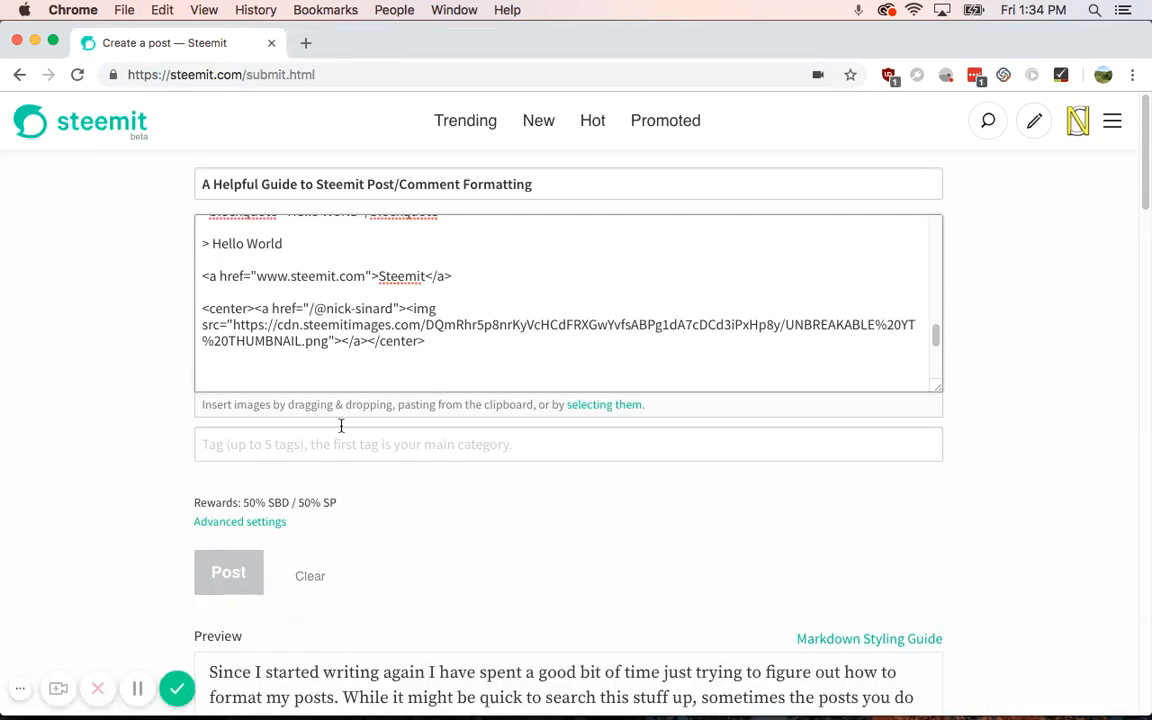
Step: Paste the PUBG skins video URL below </center> and check the embedded video in the preview
key(super+v)
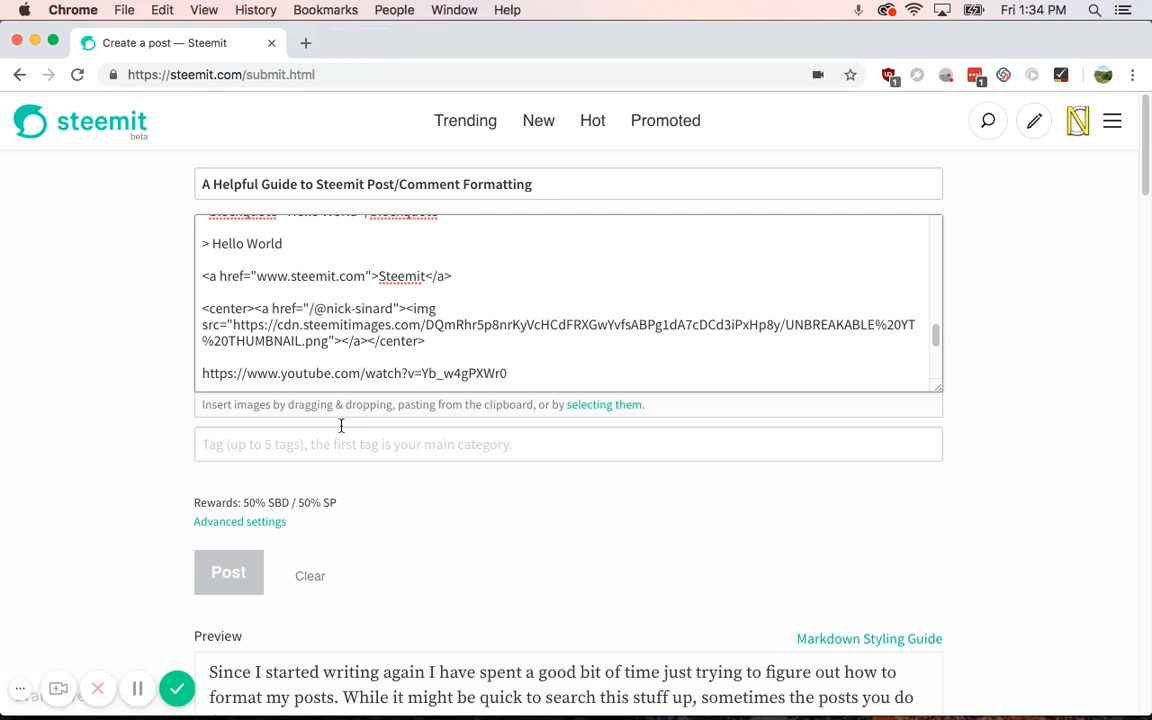
scroll(85, 483, down, 10)
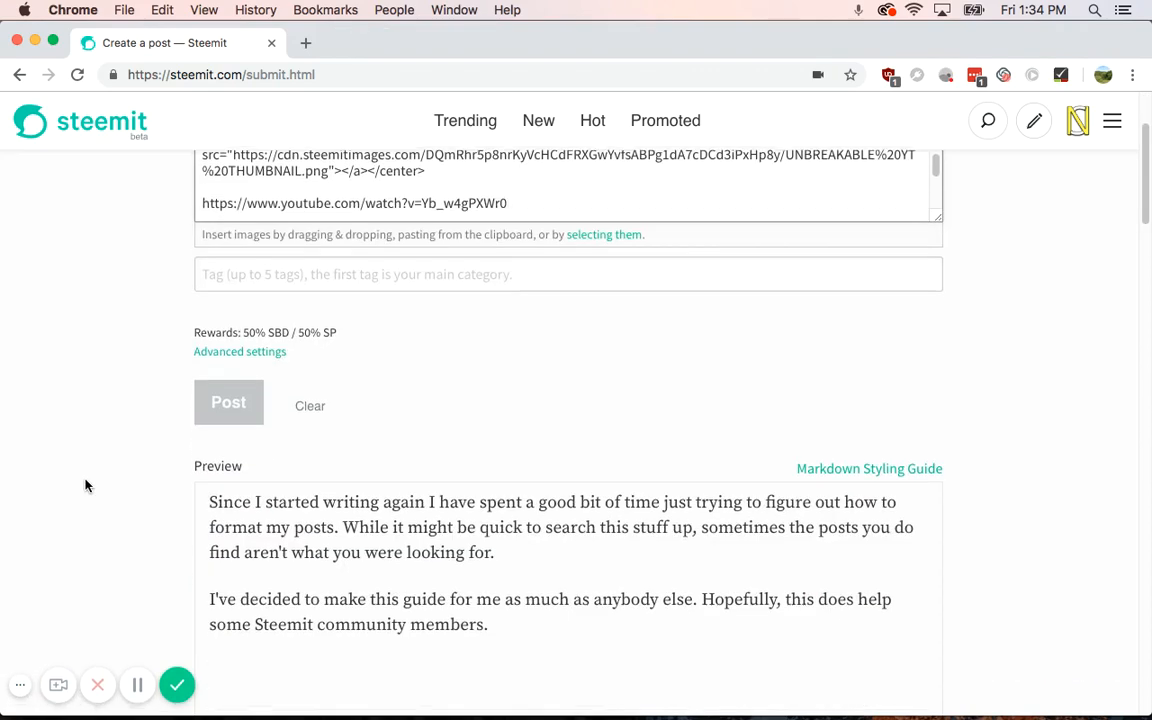
scroll(114, 453, down, 15)
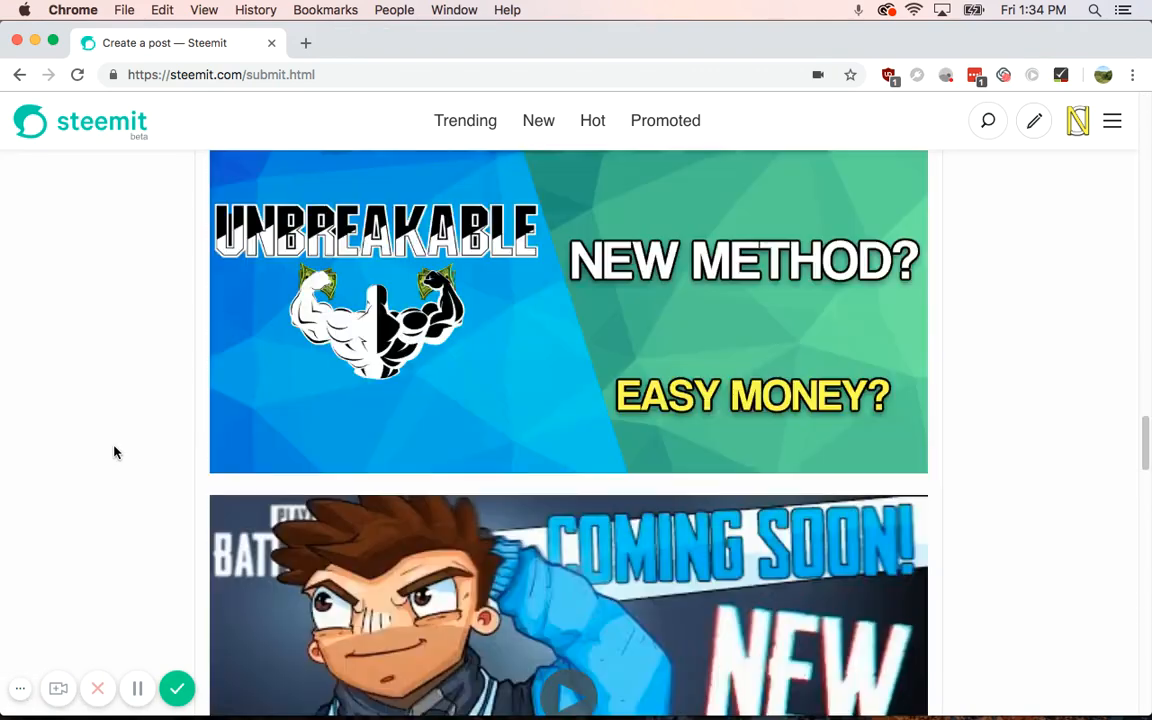
scroll(104, 453, up, 4)
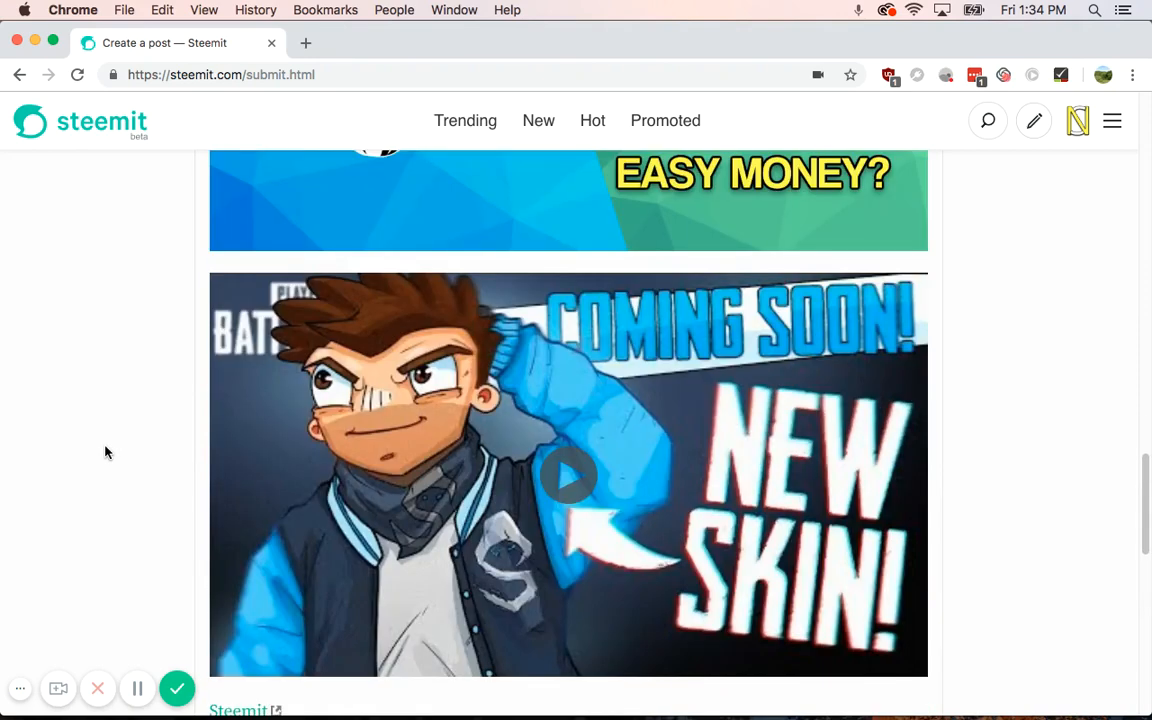
scroll(105, 452, up, 20)
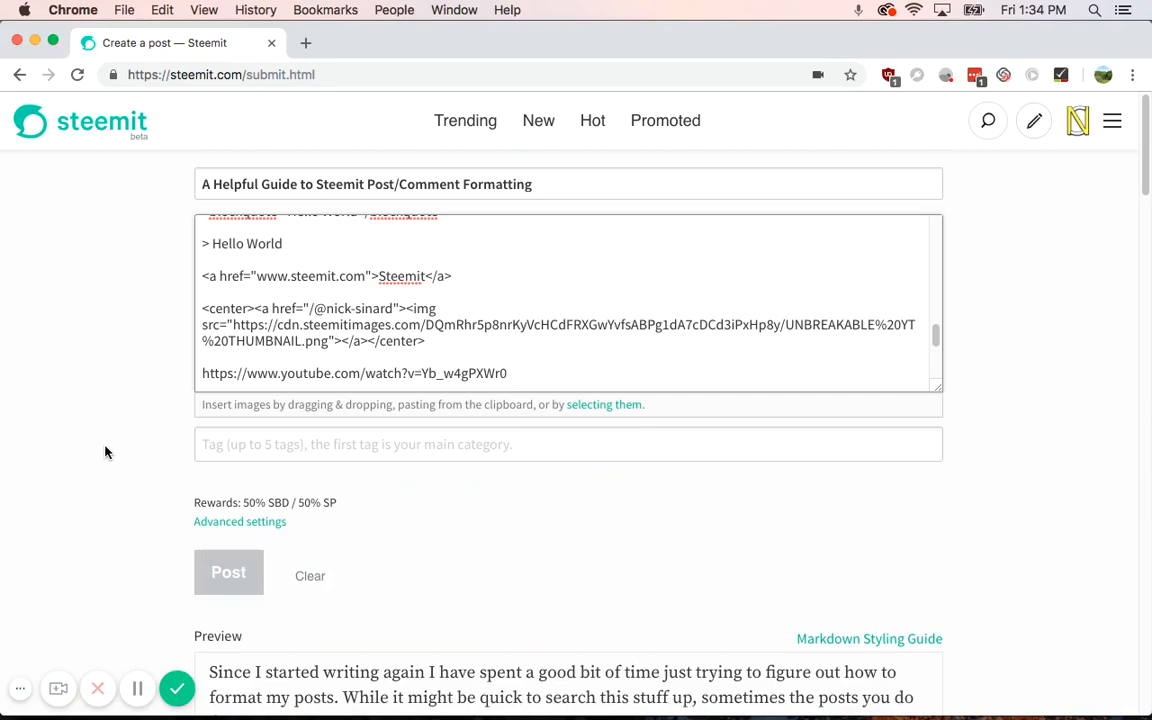
Step: Select the centered image markup; an accidental drop only triggers an image-upload error
drag(452, 341, 200, 308)
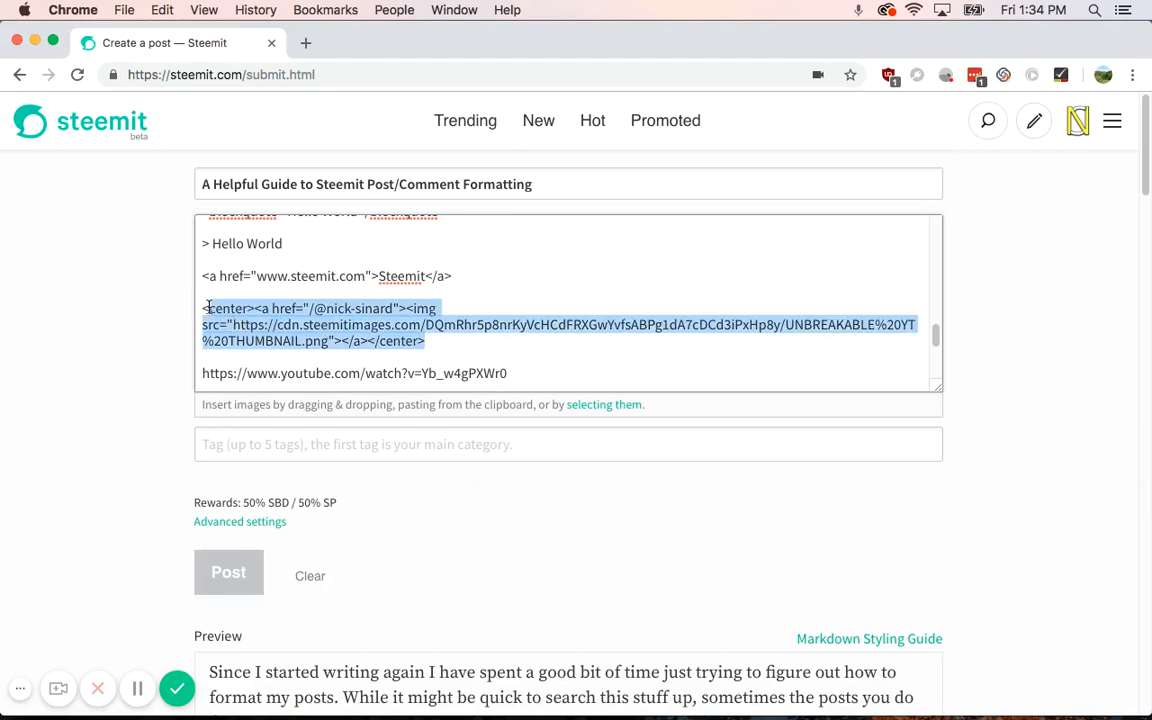
mouse_move(316, 312)
mouse_down()
mouse_move(335, 320)
mouse_move(332, 308)
mouse_move(310, 308)
mouse_up()
click(397, 308)
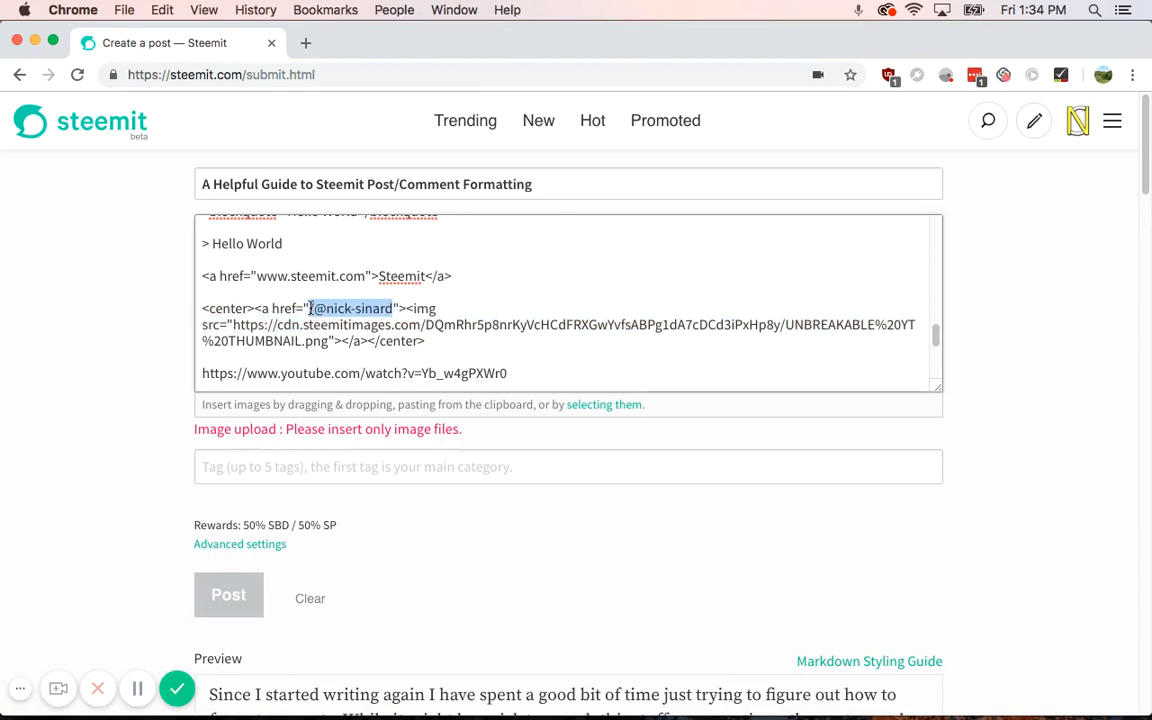
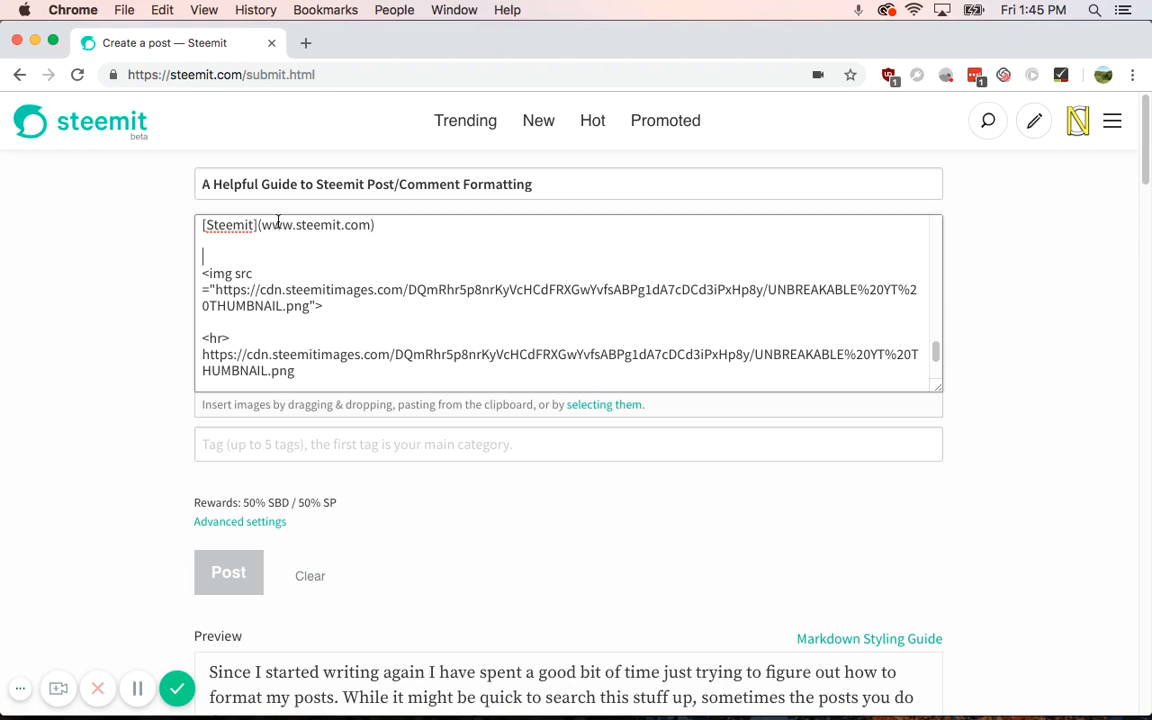
Step: Add two <div class="pull-left"> lines above the image tag and two </div> lines after it
text(<div class="pull)
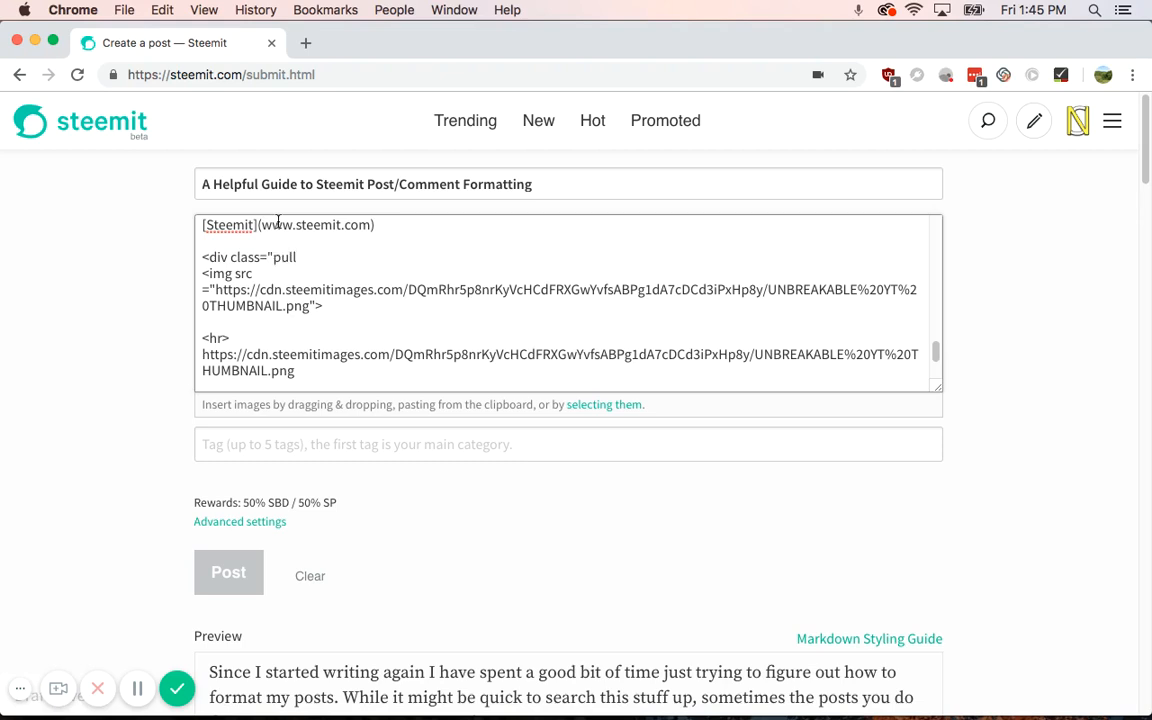
text(-left">)
key(Return)
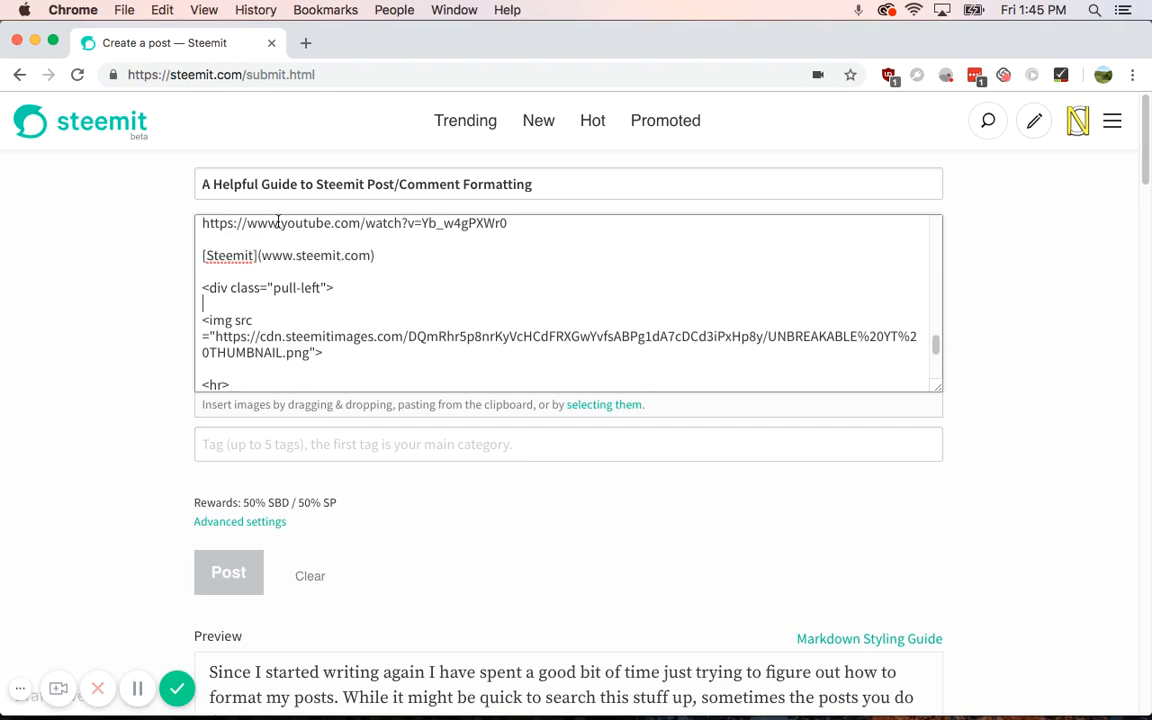
text(<div class="pull-)
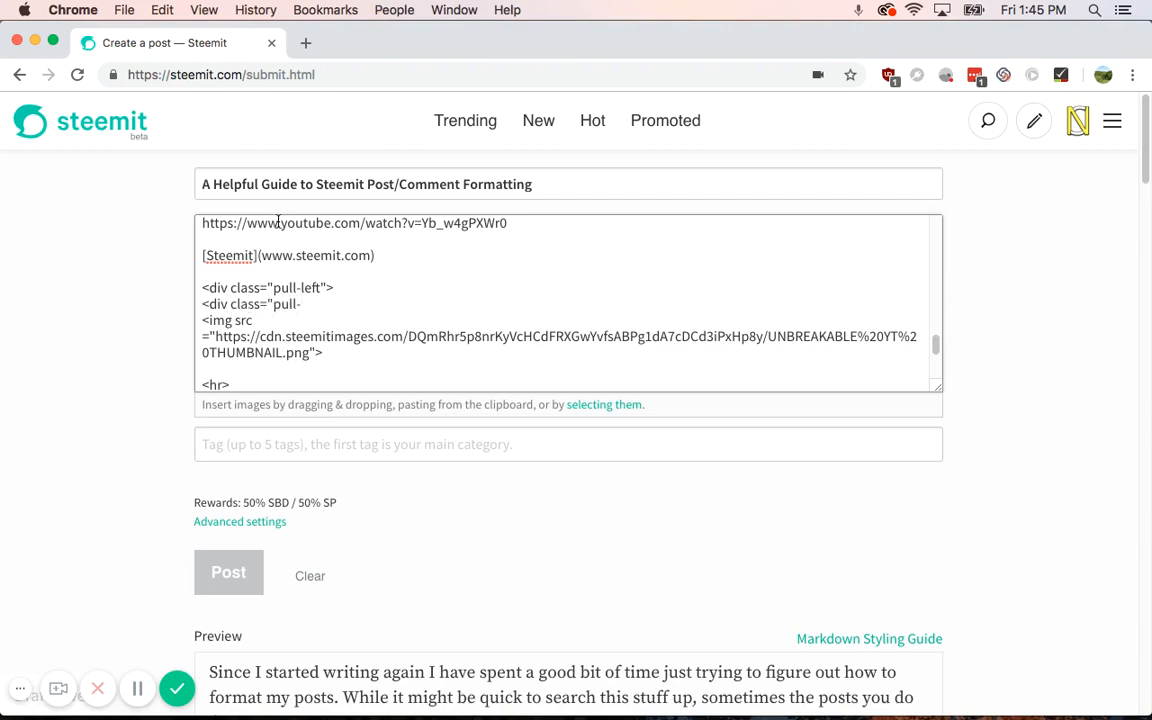
text(left">)
click(325, 353)
key(Return)
text(</div>)
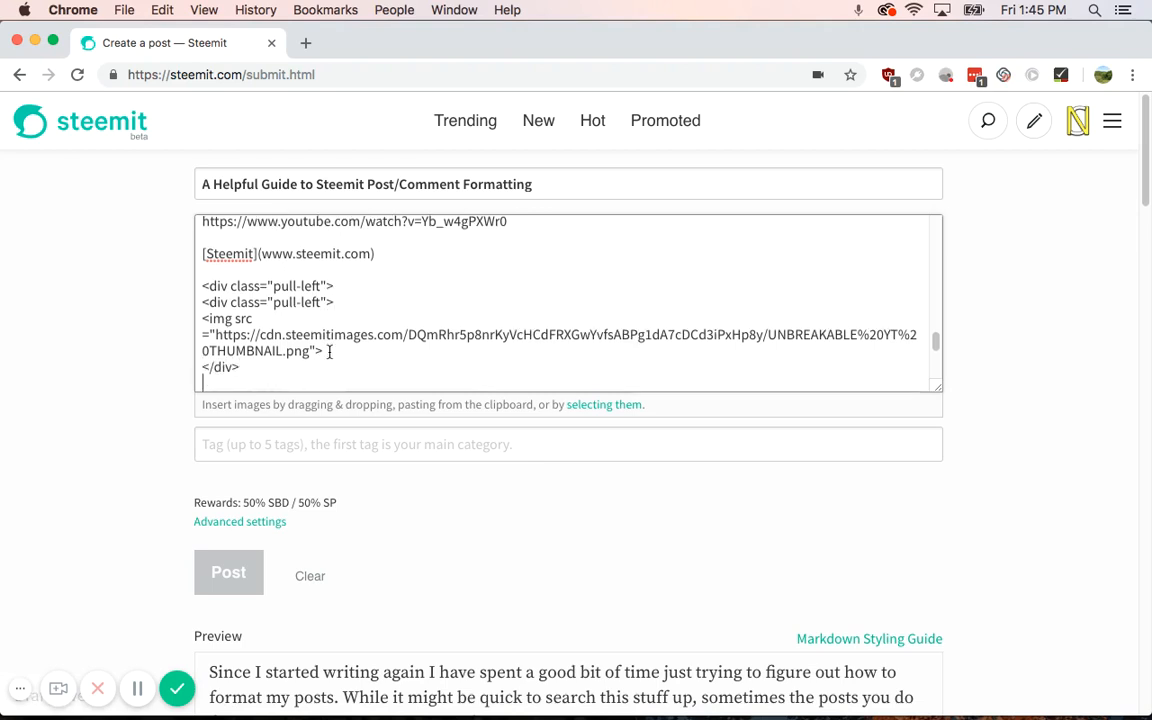
key(Return)
text(</div>)
drag(329, 352, 333, 335)
Step: Check the preview, then duplicate the pull-left div line into a third one above the image
scroll(116, 405, down, 15)
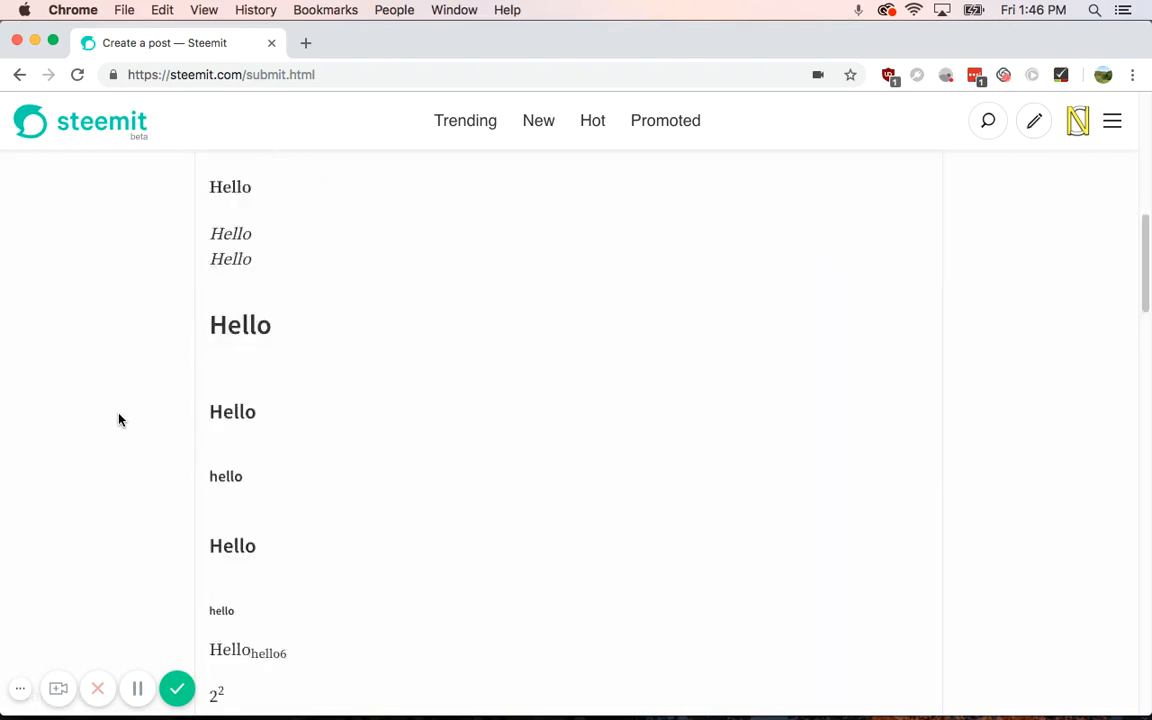
scroll(122, 424, down, 10)
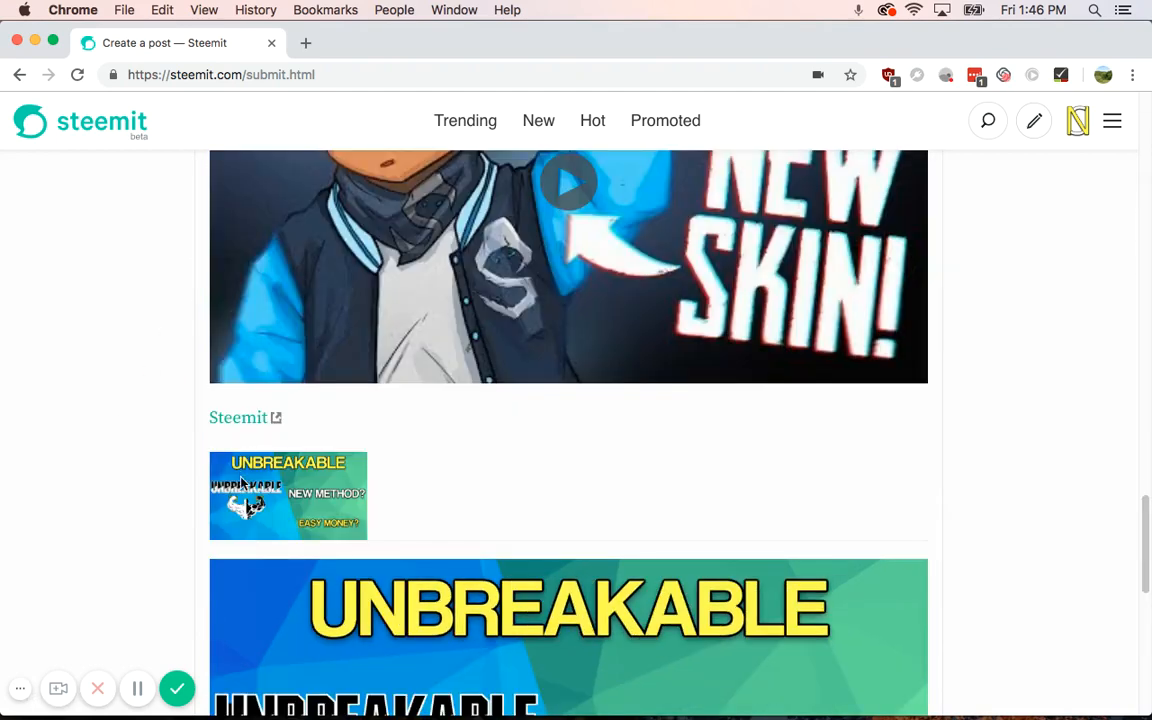
scroll(152, 478, up, 20)
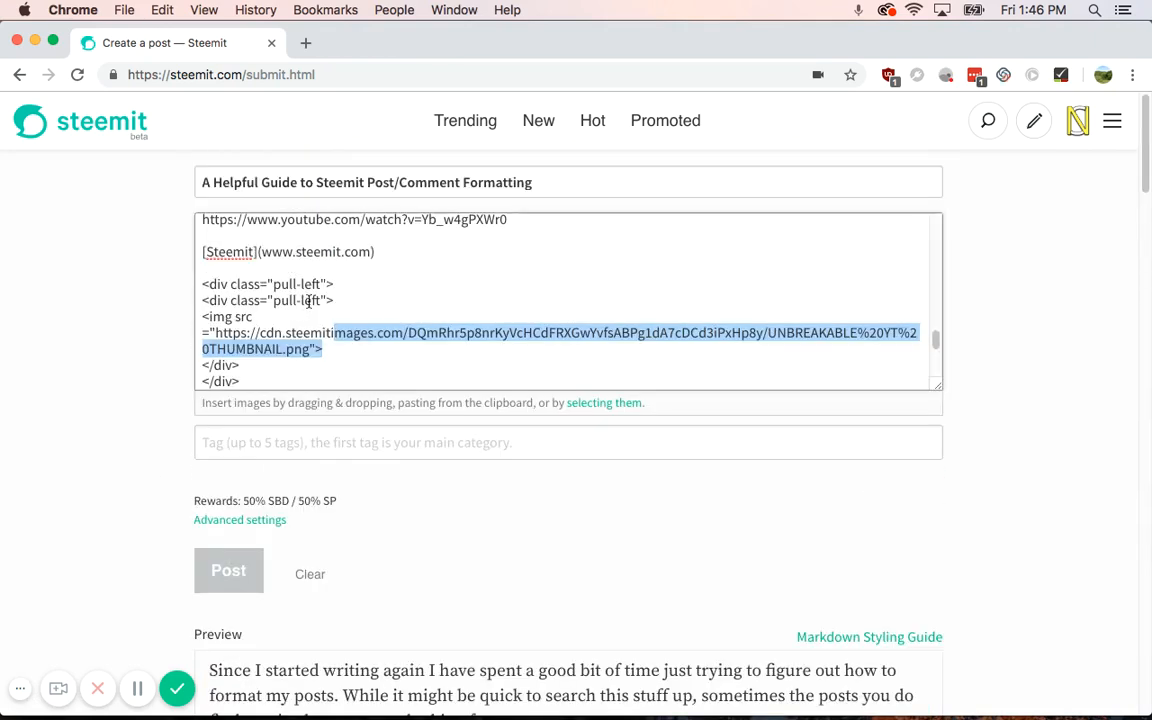
scroll(307, 300, down, 5)
scroll(239, 406, up, 5)
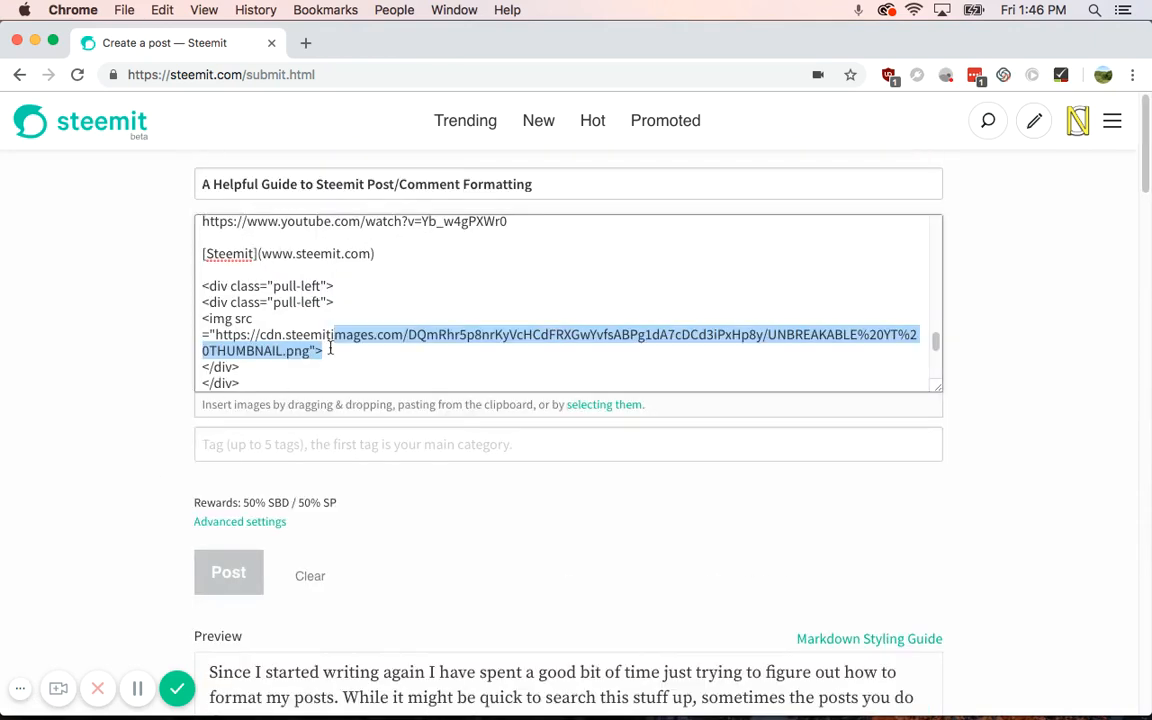
click(345, 304)
key(shift+Left)
key(shift+Left)
key(shift+Left)
key(shift+Left)
key(shift+Left)
key(shift+Left)
key(shift+Left)
key(shift+Left)
key(shift+Left)
key(shift+Left)
key(shift+Left)
key(shift+Left)
key(shift+Left)
key(shift+Left)
key(shift+Left)
key(shift+Left)
key(shift+Left)
key(shift+Left)
key(shift+Left)
key(shift+Left)
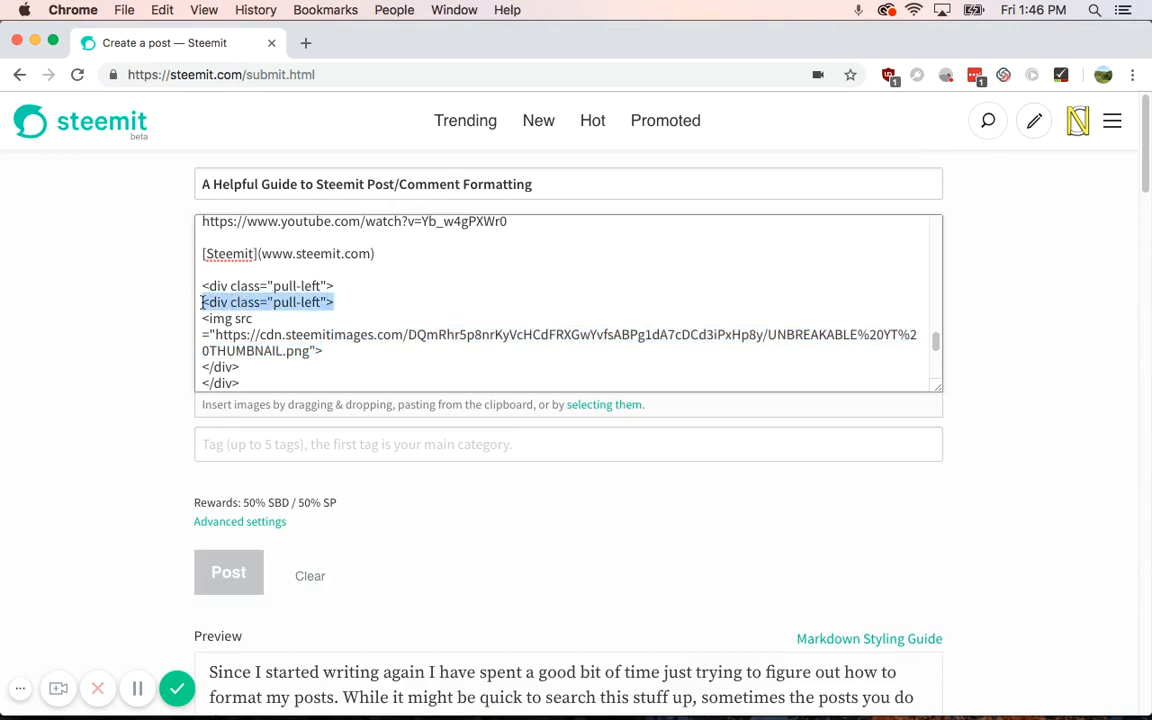
key(super+c)
key(Right)
key(Return)
key(super+v)
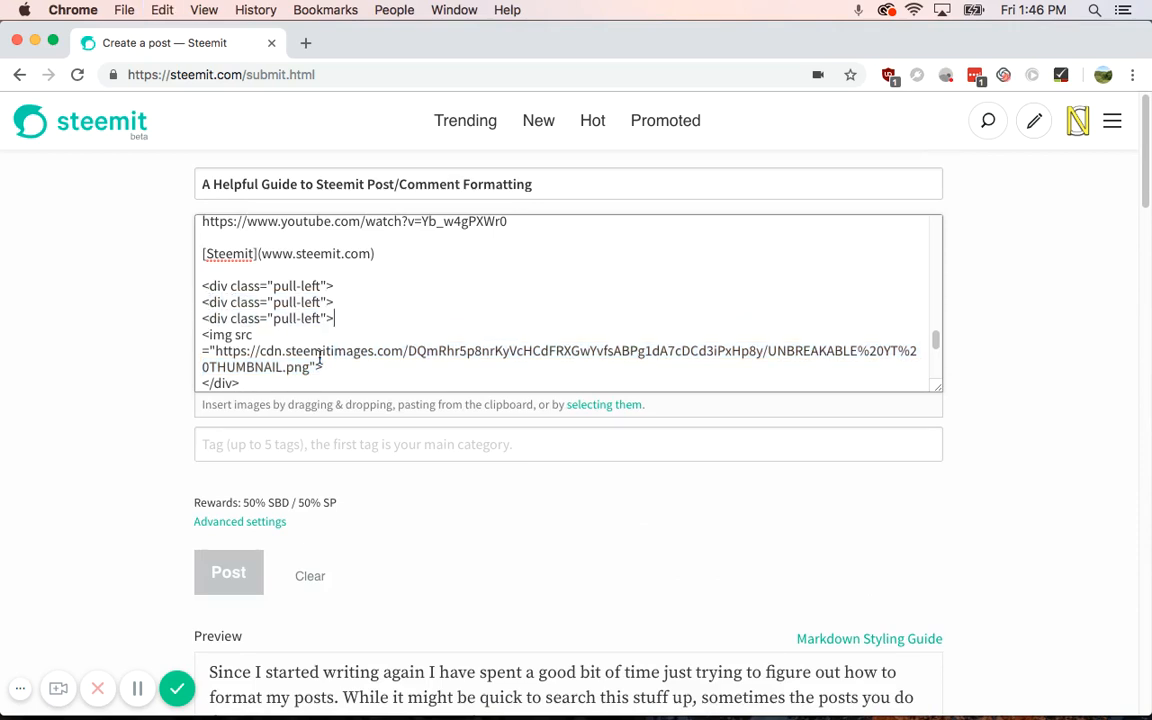
Step: Retype the last closing tag as </div> and recheck the rendered preview
click(300, 387)
key(BackSpace)
key(BackSpace)
key(BackSpace)
key(BackSpace)
key(BackSpace)
text(/div>)
scroll(70, 490, down, 10)
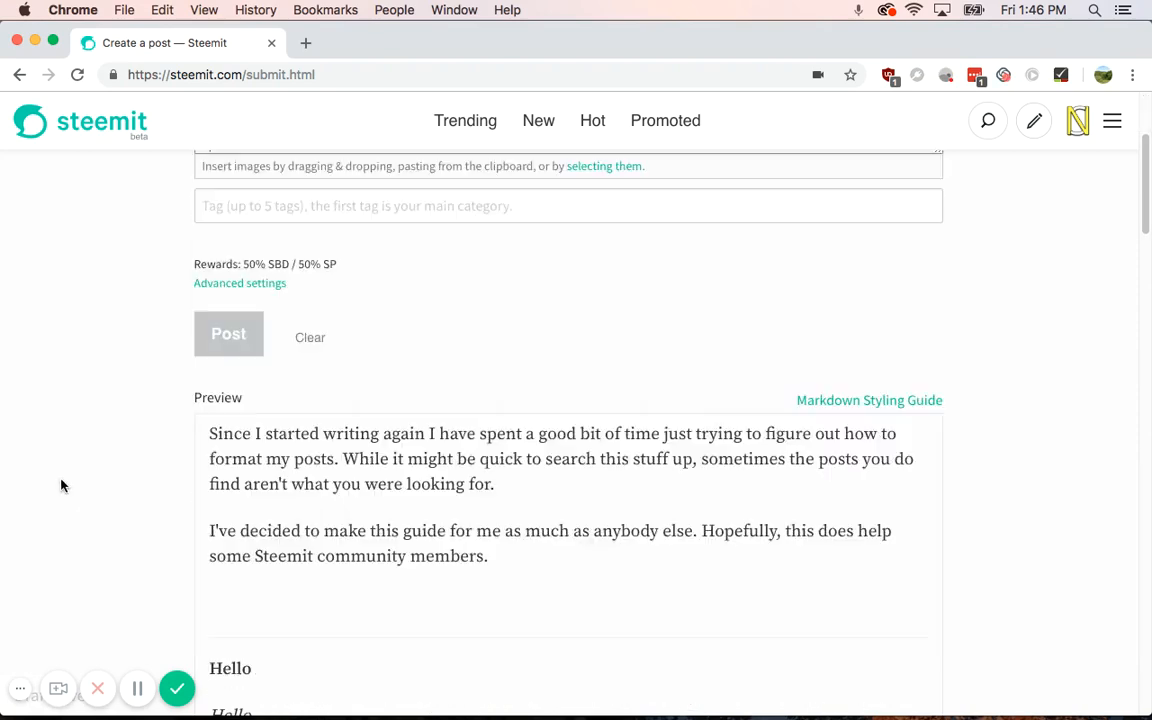
scroll(147, 501, down, 10)
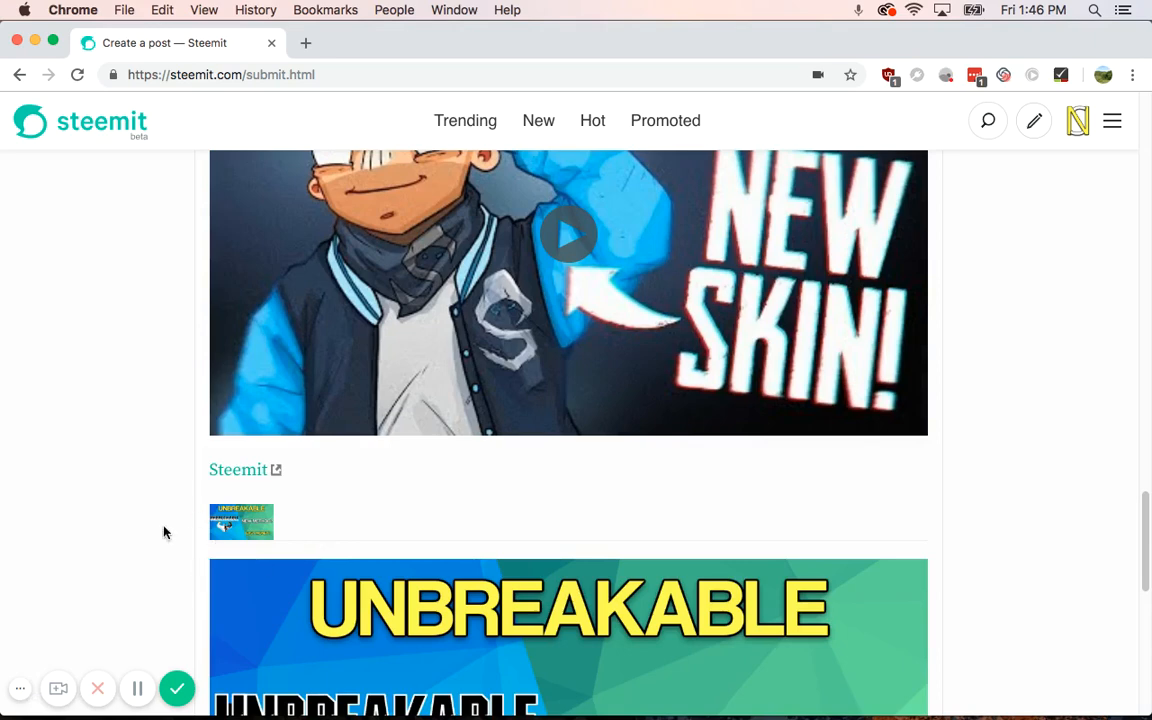
scroll(165, 533, up, 15)
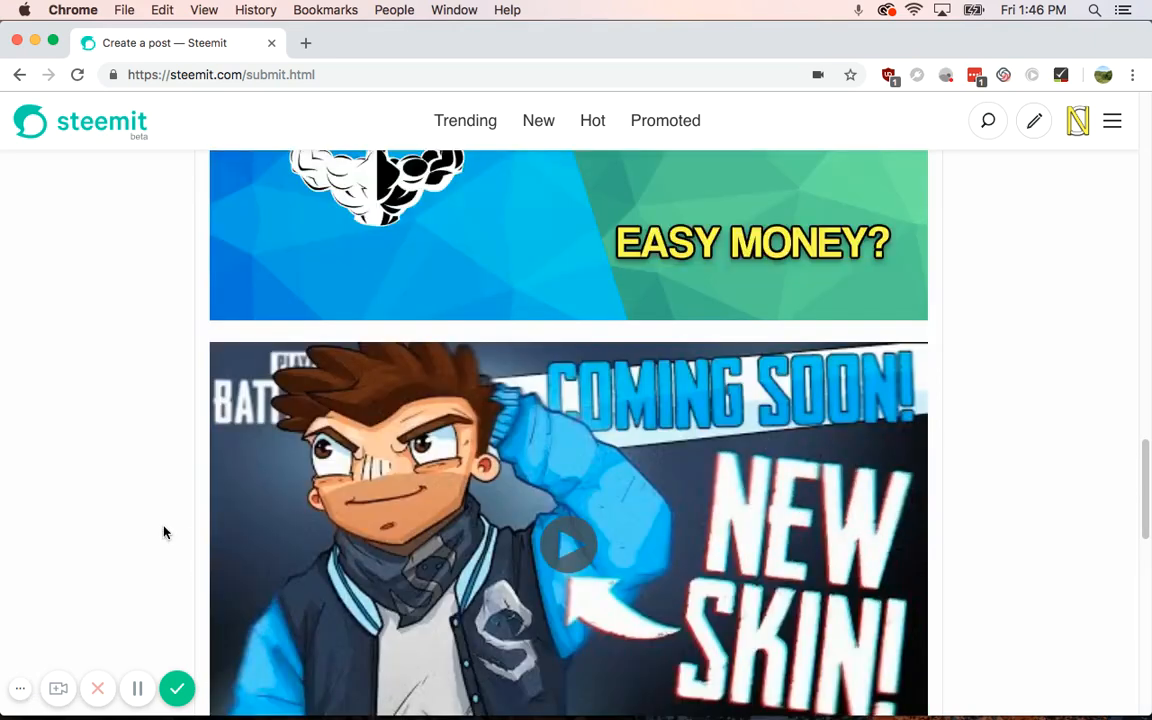
scroll(172, 534, up, 15)
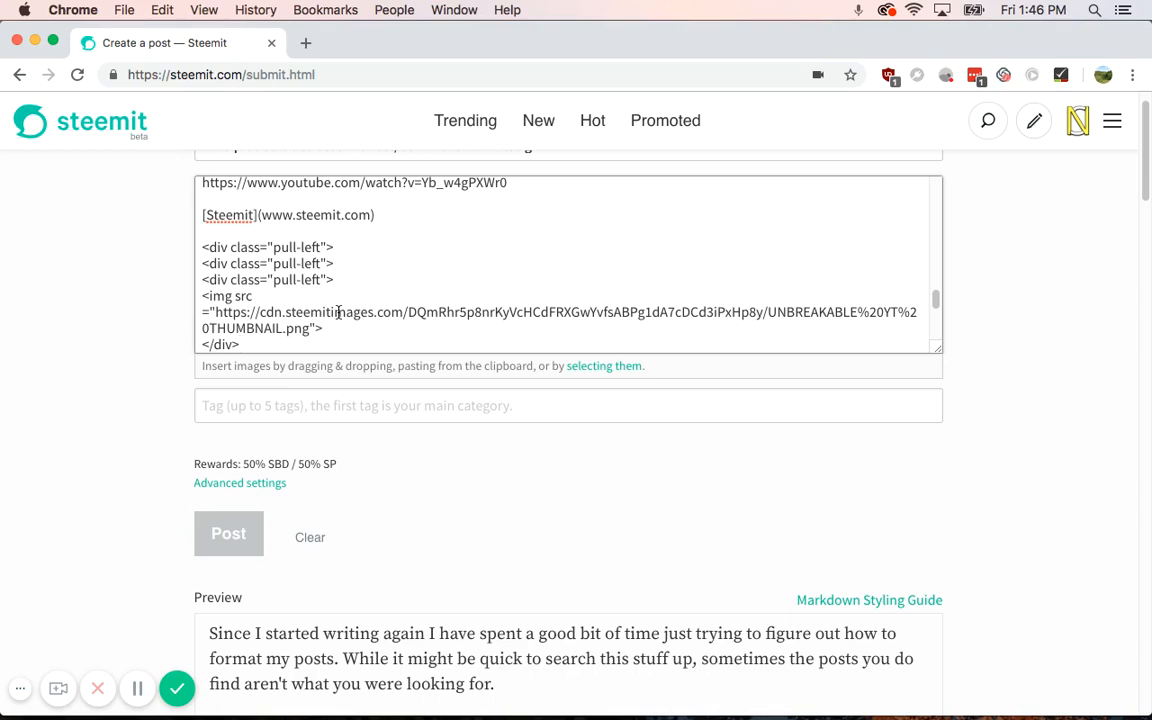
Step: Below the closing div, type header Ranking|Points|Username, a dash separator row, and row 1|200|Steemit
key(Return)
key(Return)
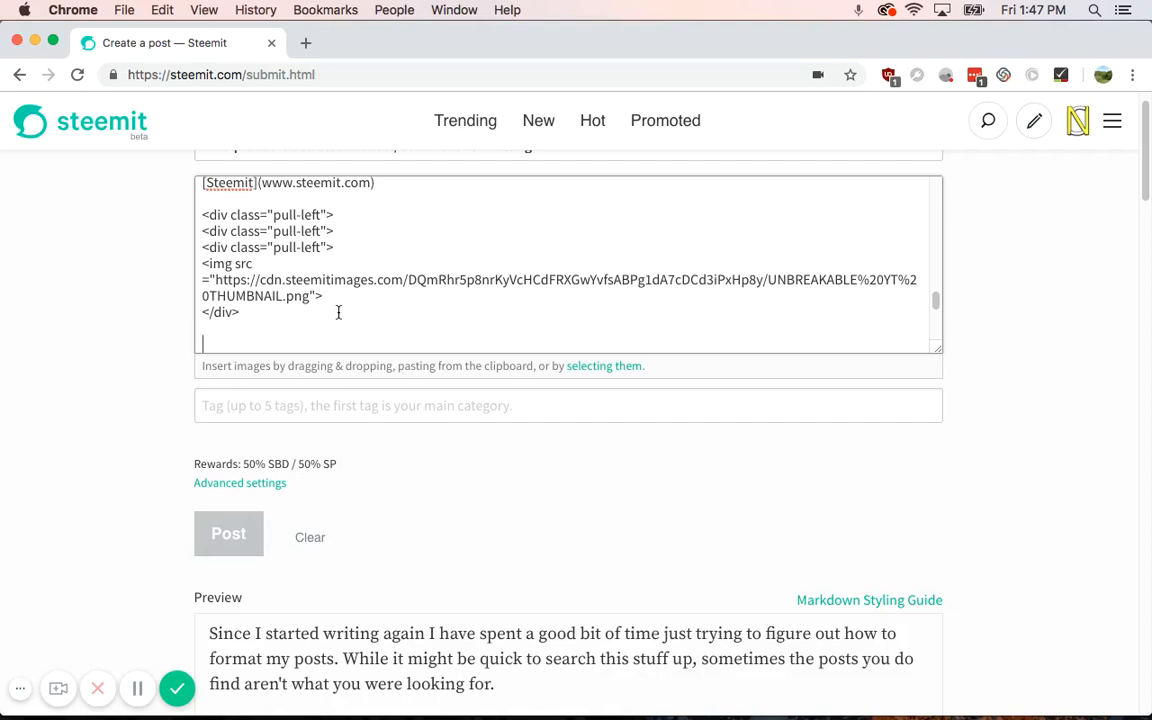
text(Ranking)
text(|)
text(Sc)
key(BackSpace)
key(BackSpace)
text(Points|)
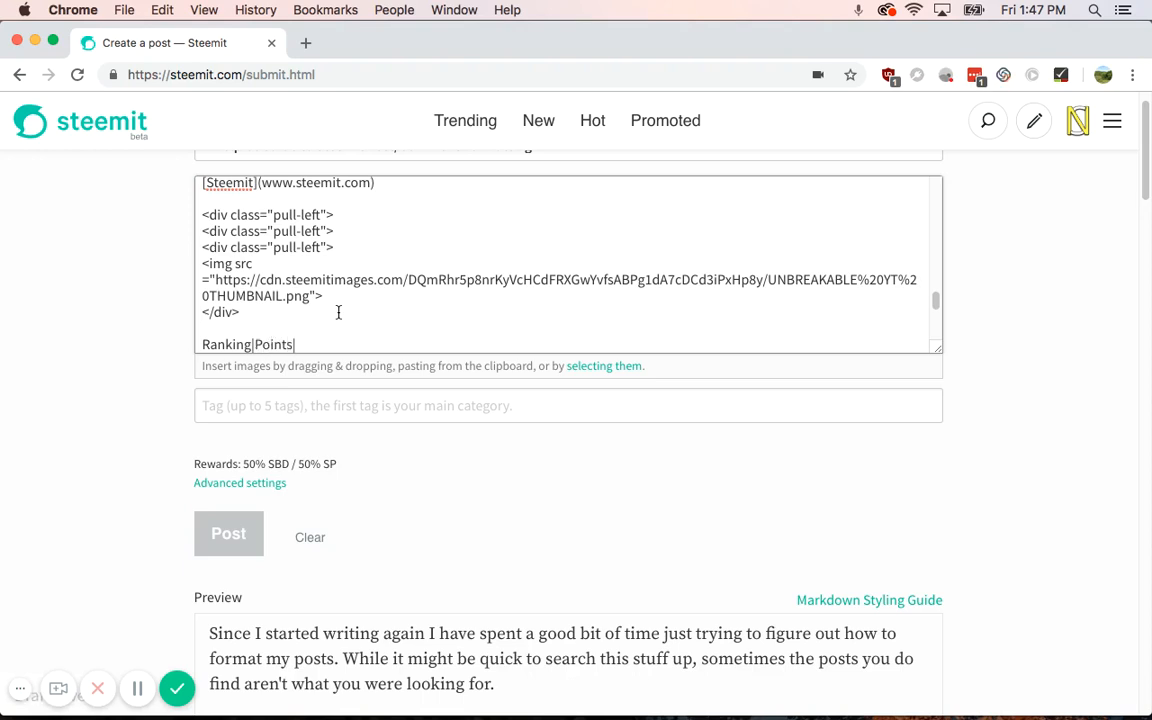
text(Username)
key(Return)
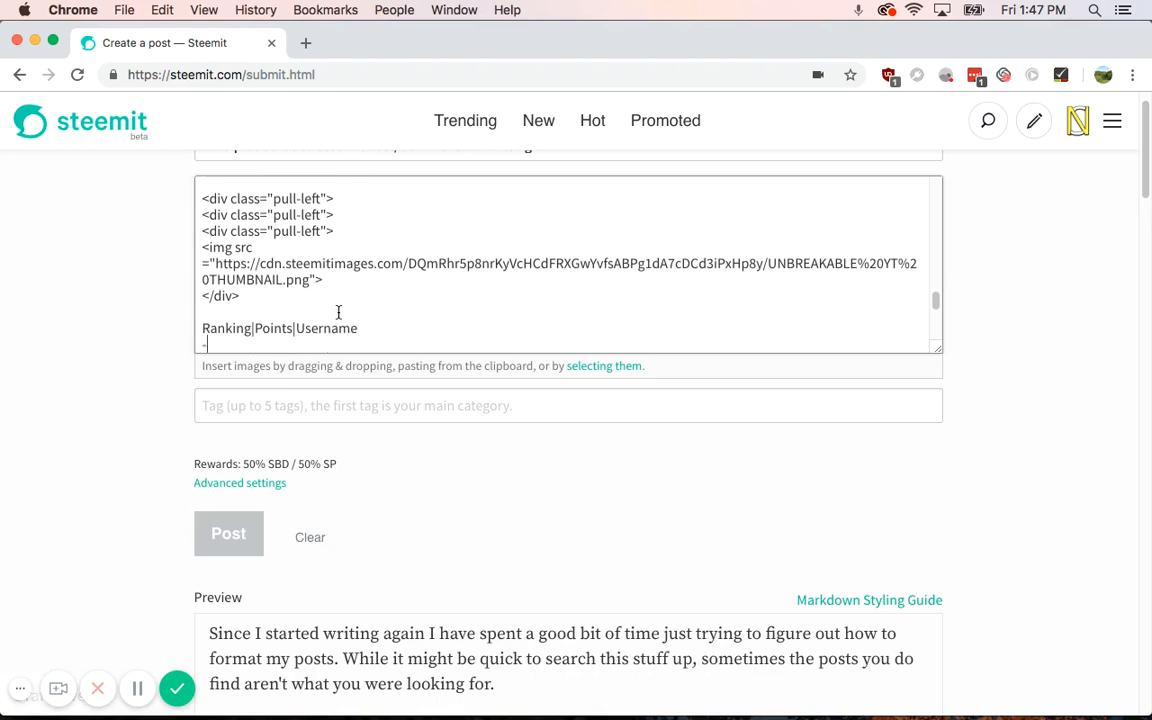
text(- \)
text(-|-)
key(Return)
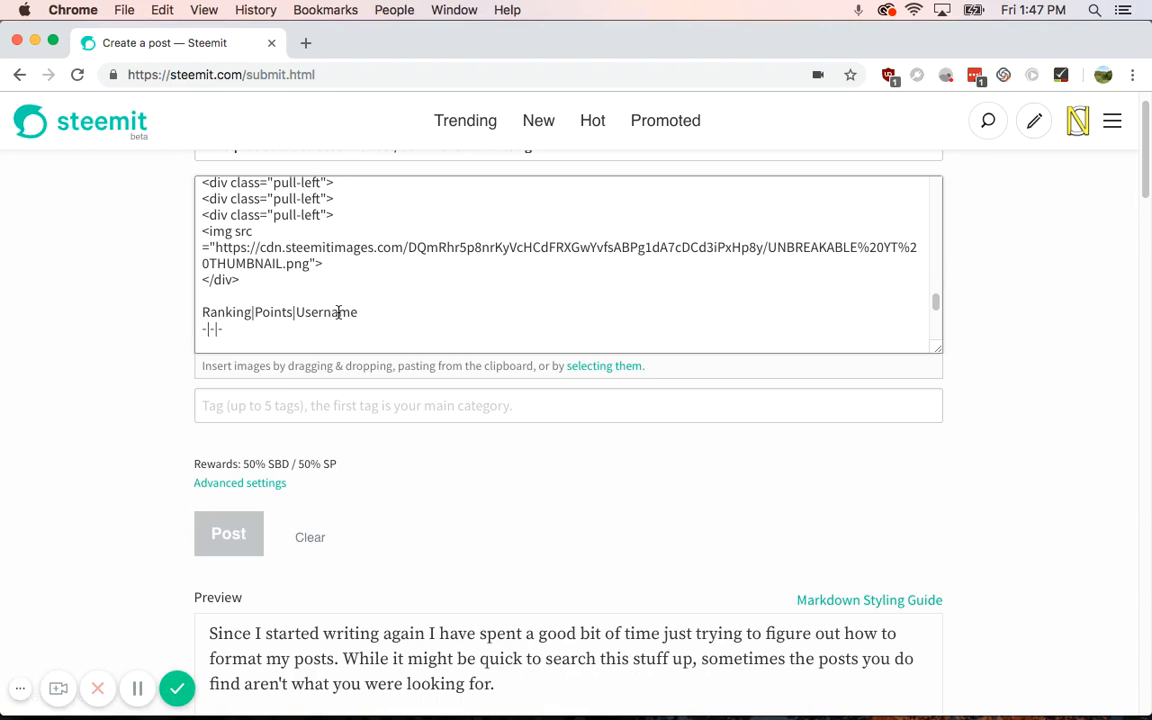
text(1|200|Steemit)
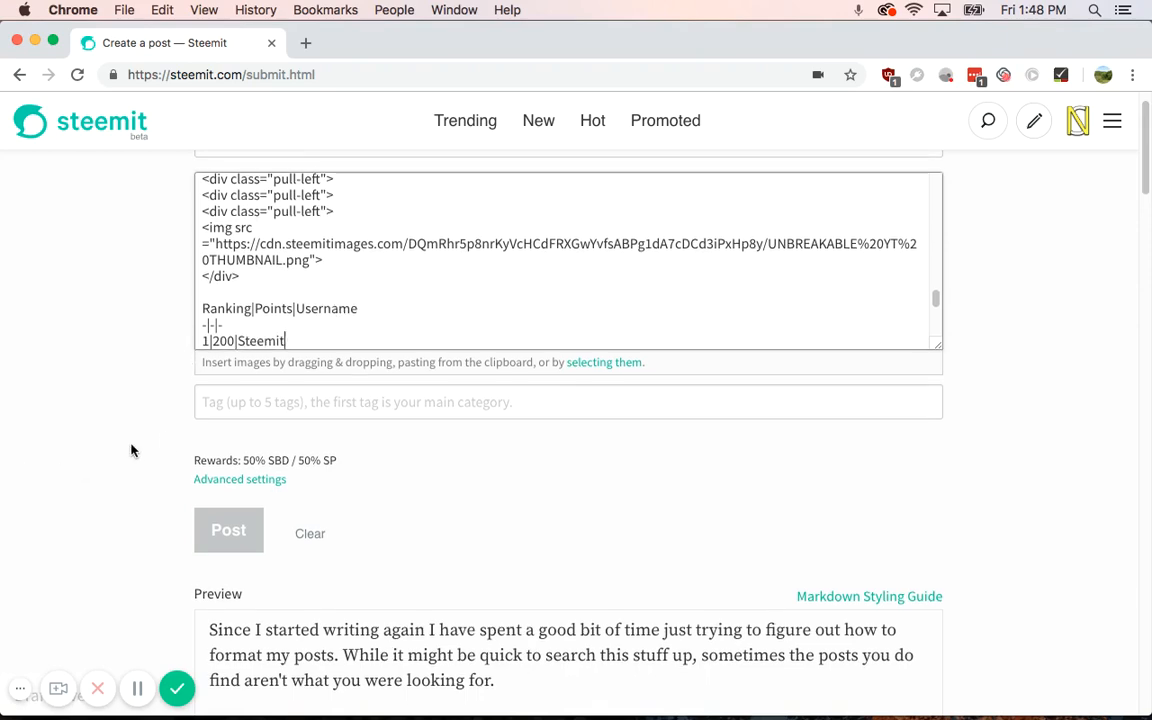
Step: Add another </div> closing tag on a new line after the existing closing div
scroll(165, 442, down, 15)
scroll(167, 442, down, 20)
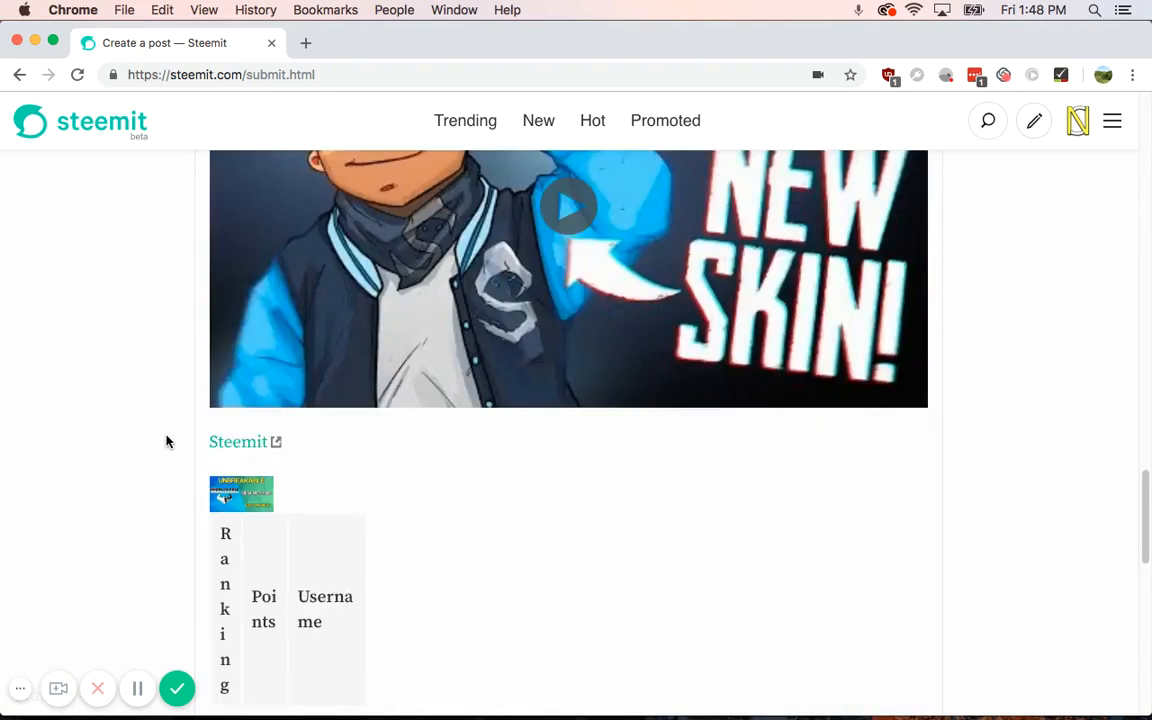
scroll(167, 440, up, 2)
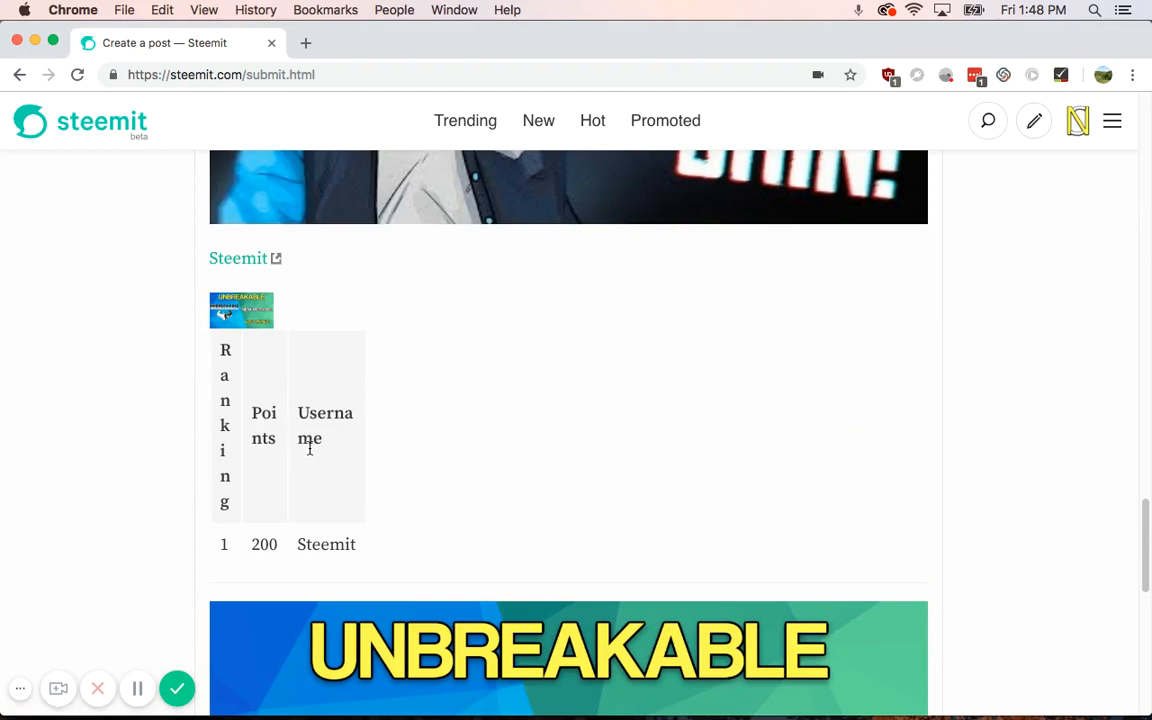
scroll(310, 450, up, 15)
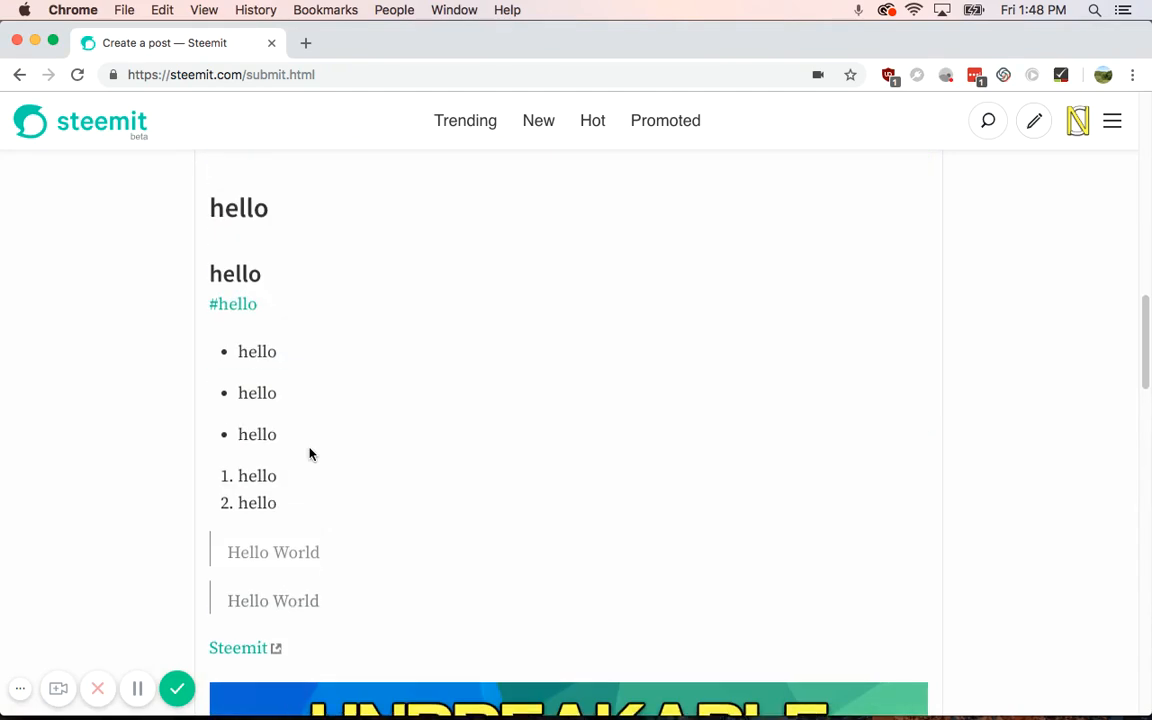
scroll(310, 452, up, 10)
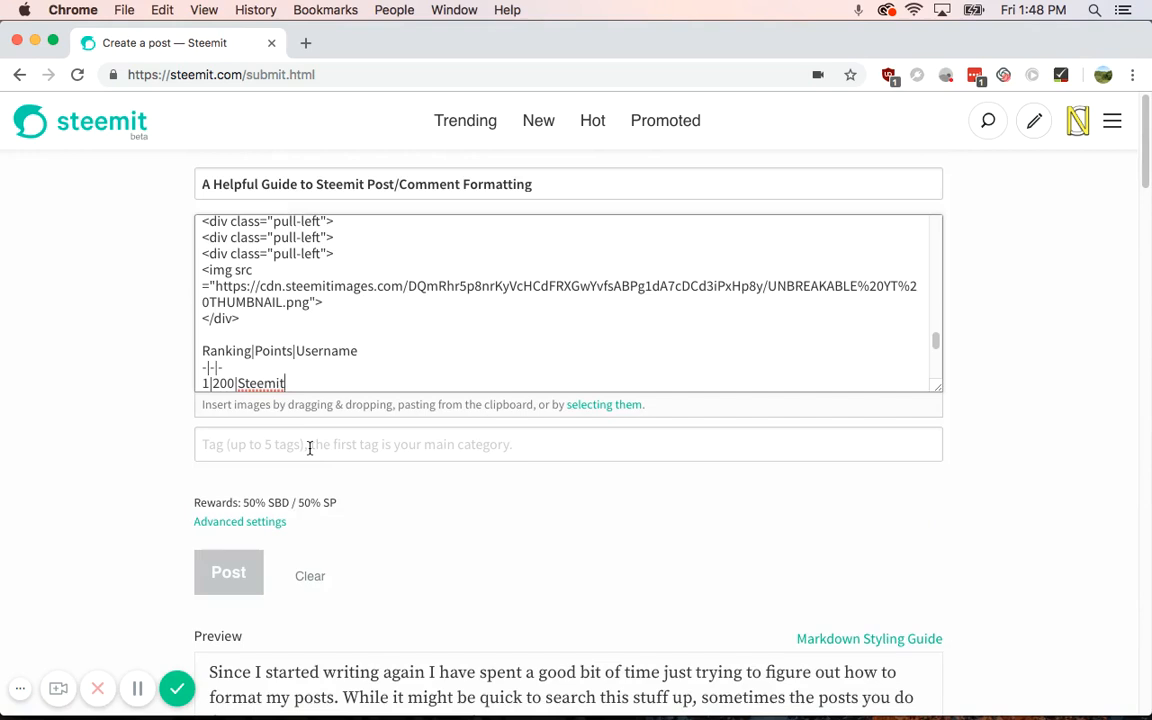
click(275, 319)
key(Return)
text(<)
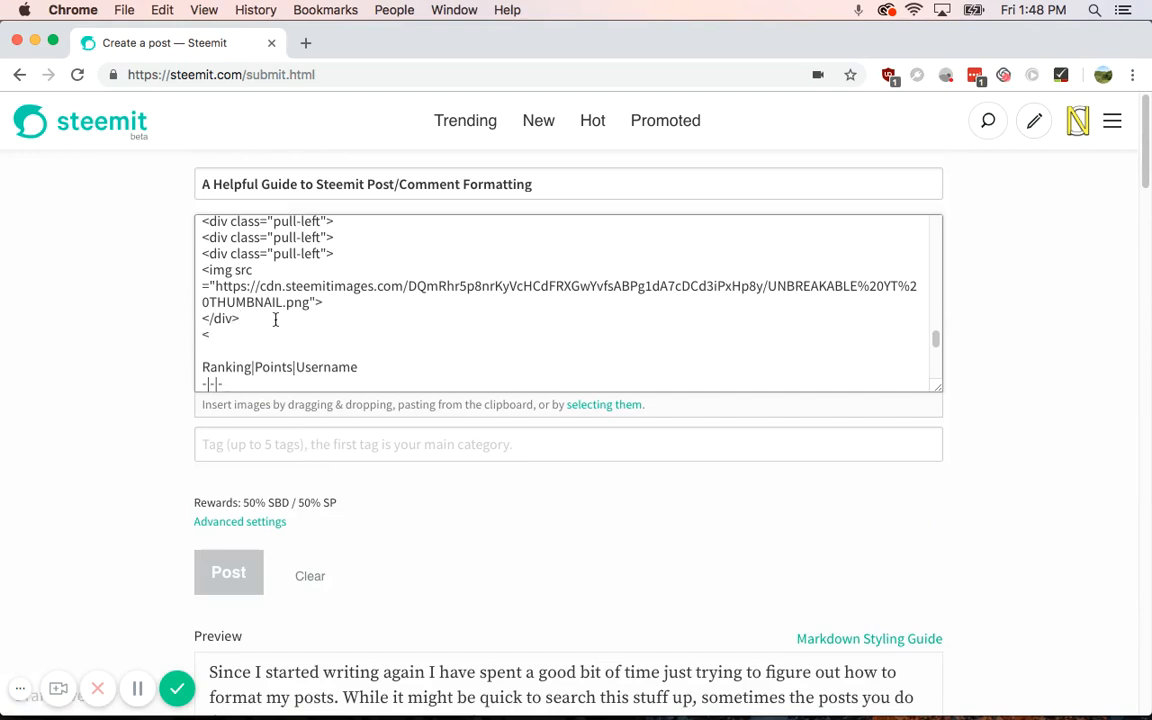
text(/div>)
key(Return)
text(</div>)
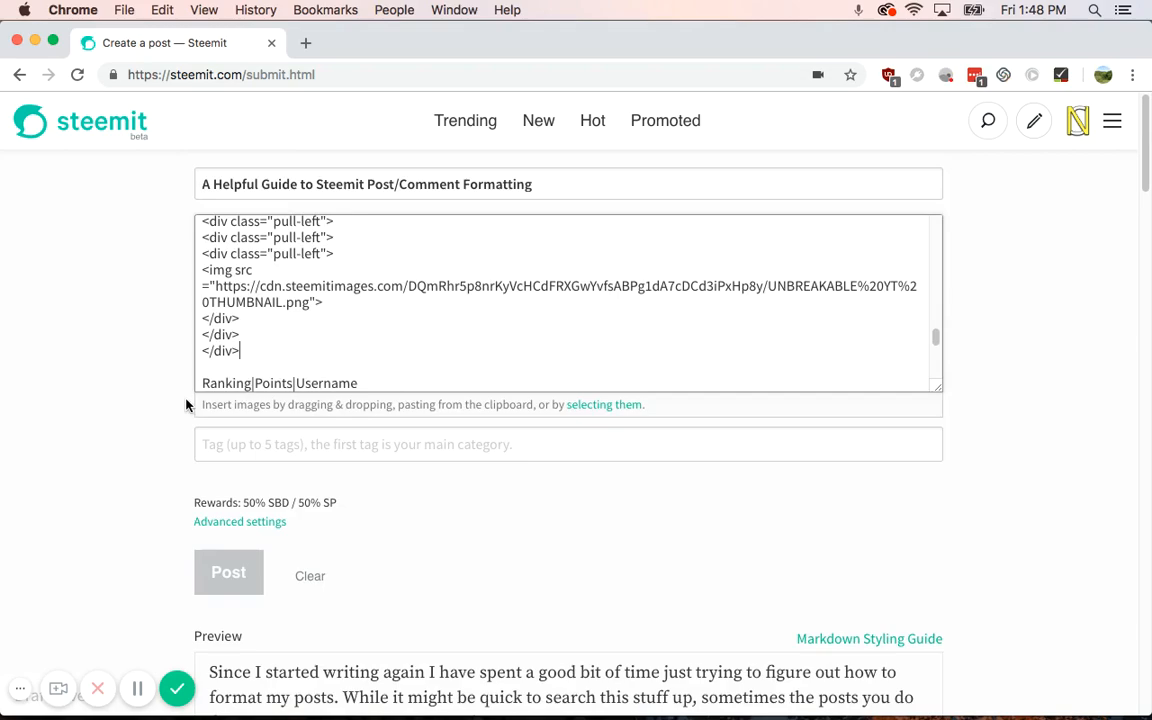
Step: Scroll through the preview to check the rendered Ranking/Points/Username table
scroll(178, 404, down, 15)
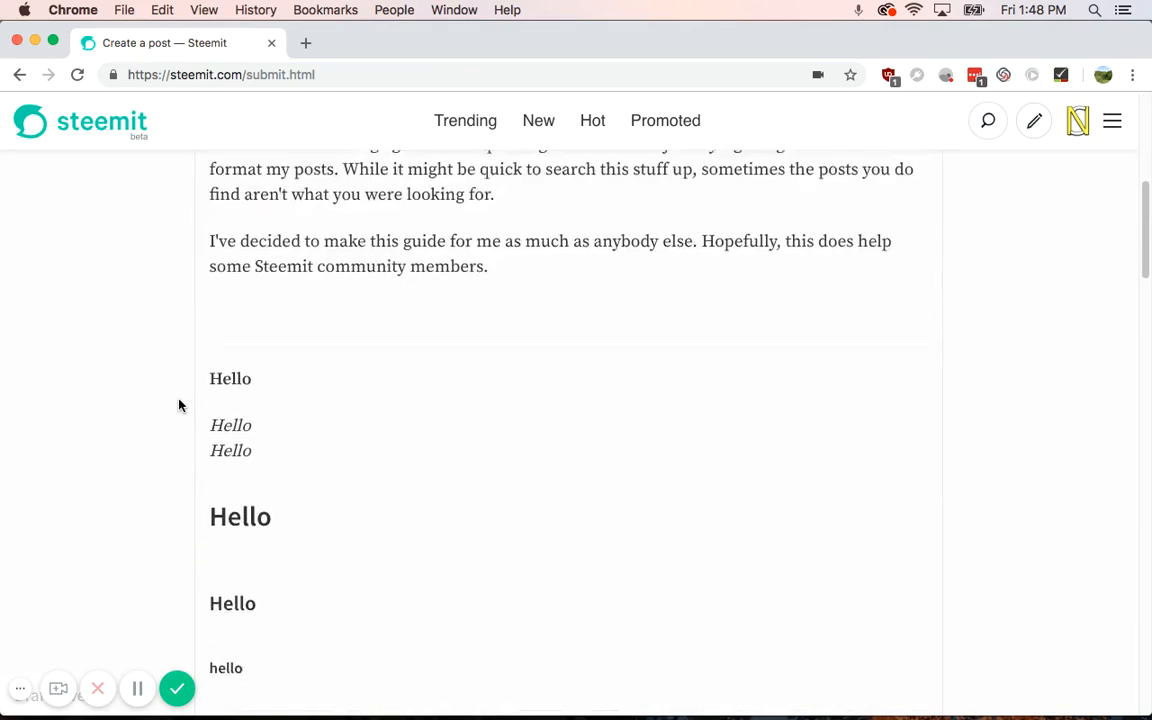
scroll(178, 404, up, 5)
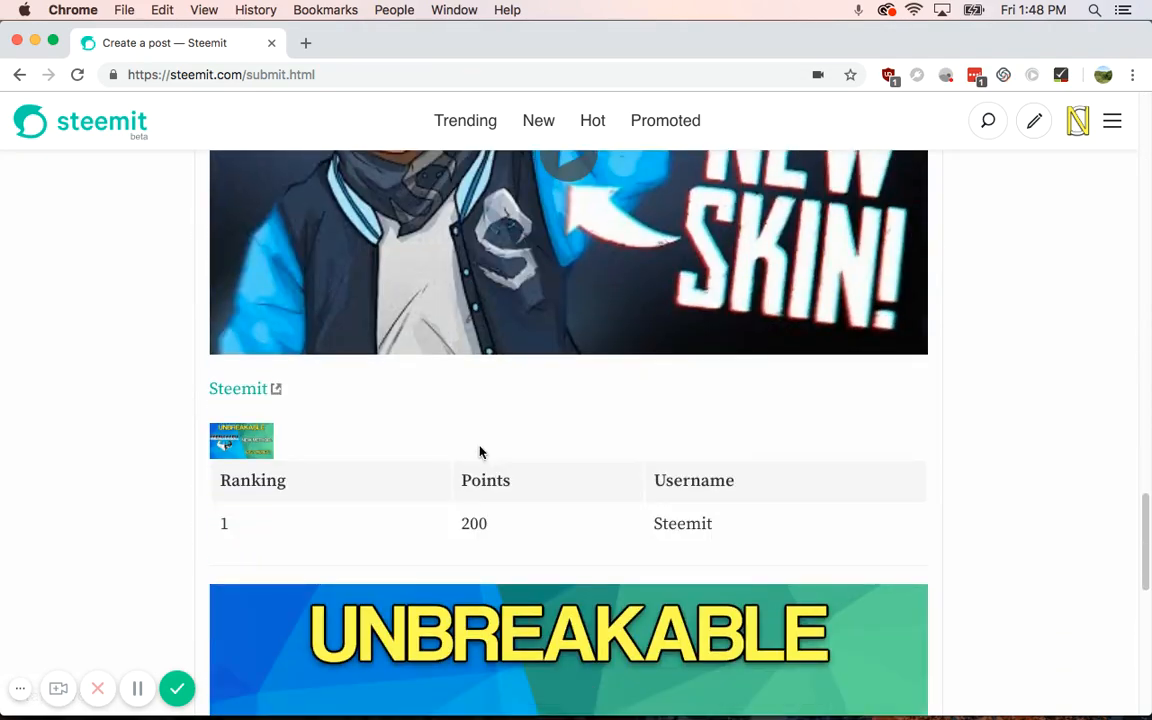
scroll(145, 389, down, 7)
scroll(145, 389, up, 20)
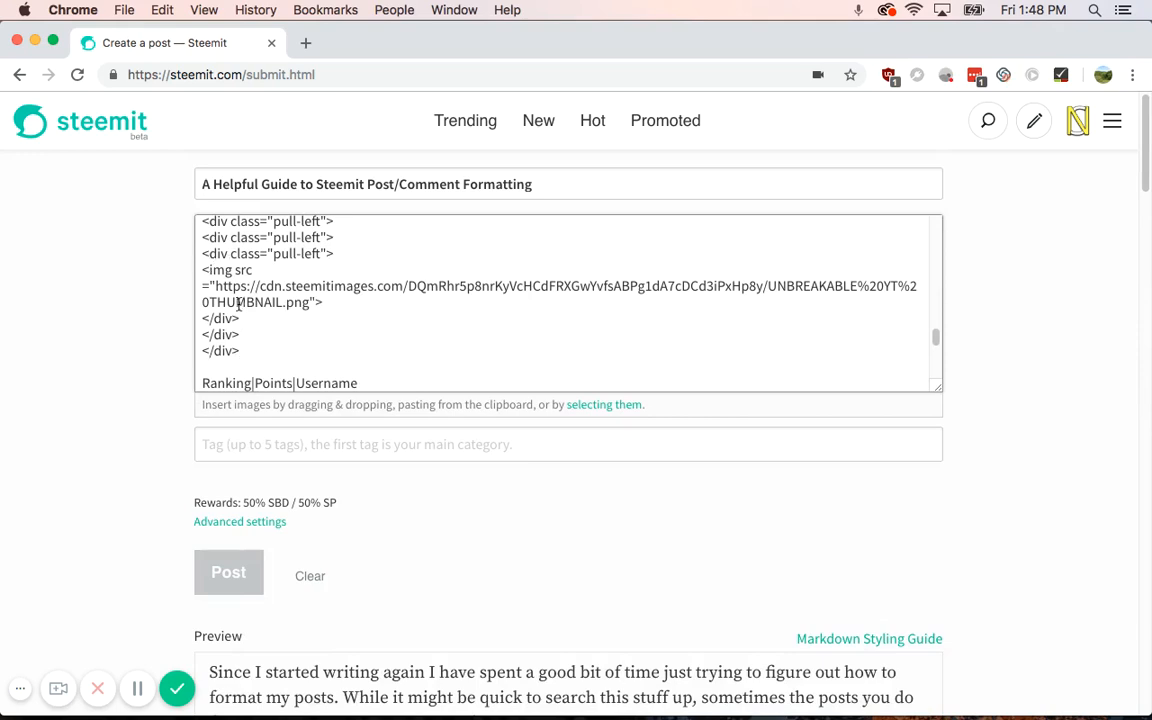
scroll(225, 335, down, 1)
scroll(204, 259, down, 1)
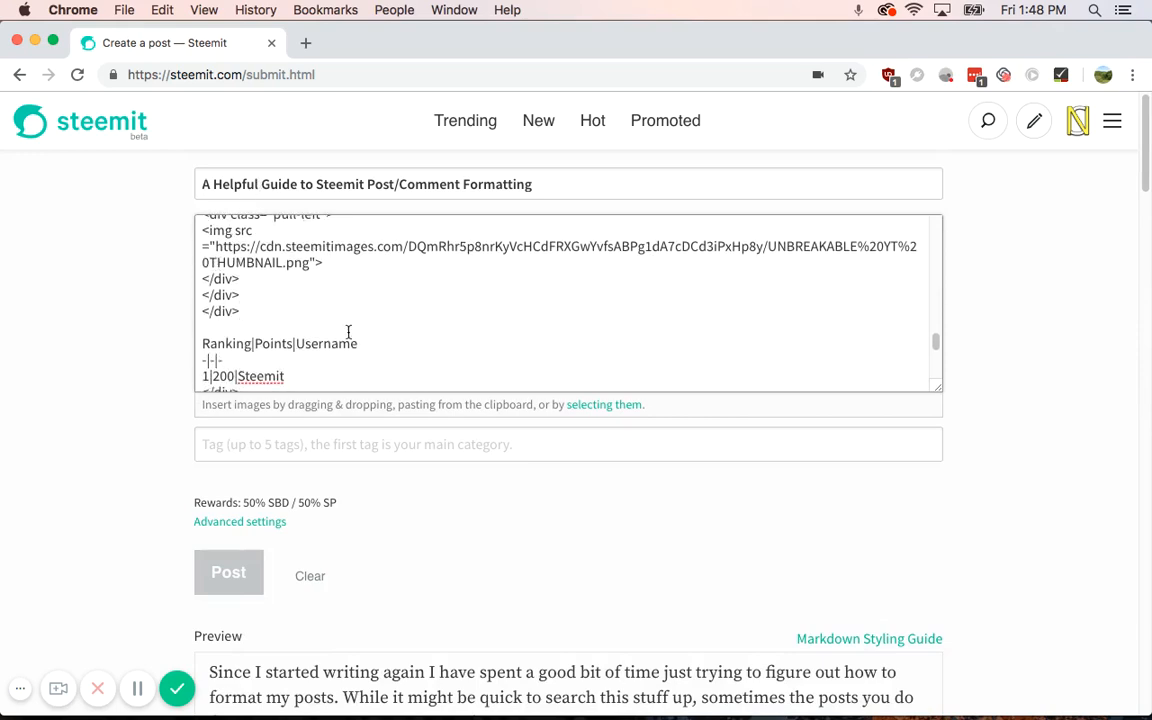
scroll(347, 329, down, 1)
scroll(60, 445, down, 3)
scroll(94, 437, down, 10)
scroll(94, 437, up, 12)
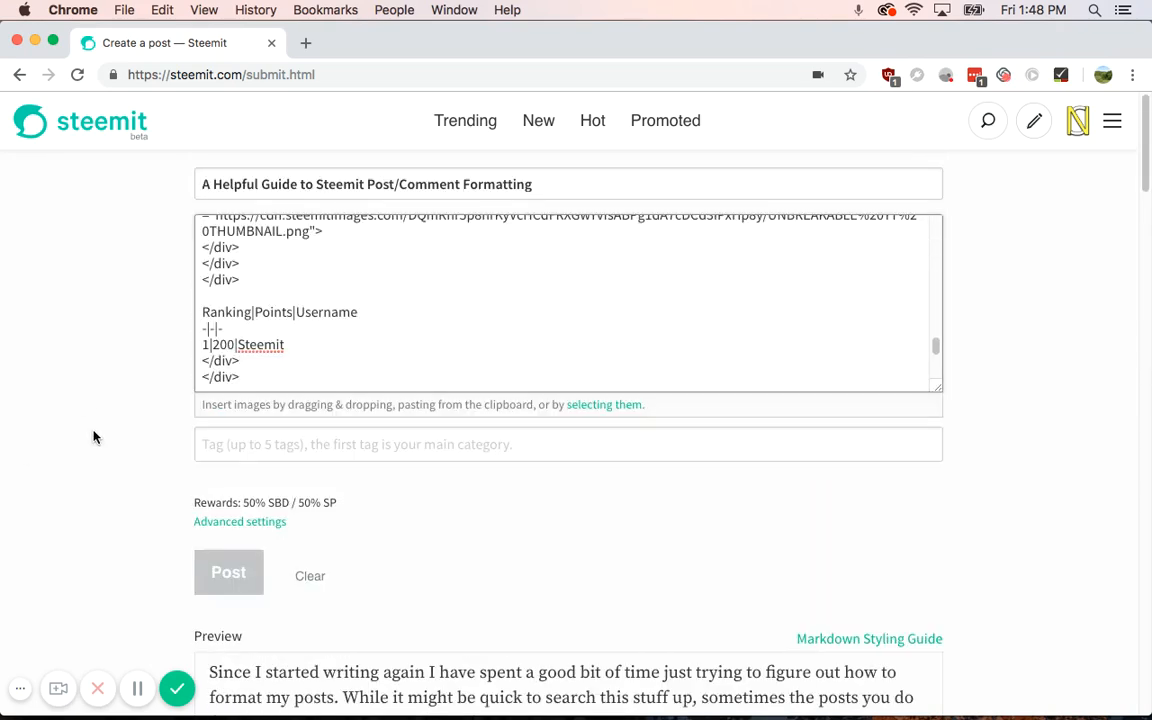
Step: Delete the two extra </div> lines after the table and verify the table in the preview
drag(262, 378, 188, 366)
key(BackSpace)
scroll(127, 434, down, 8)
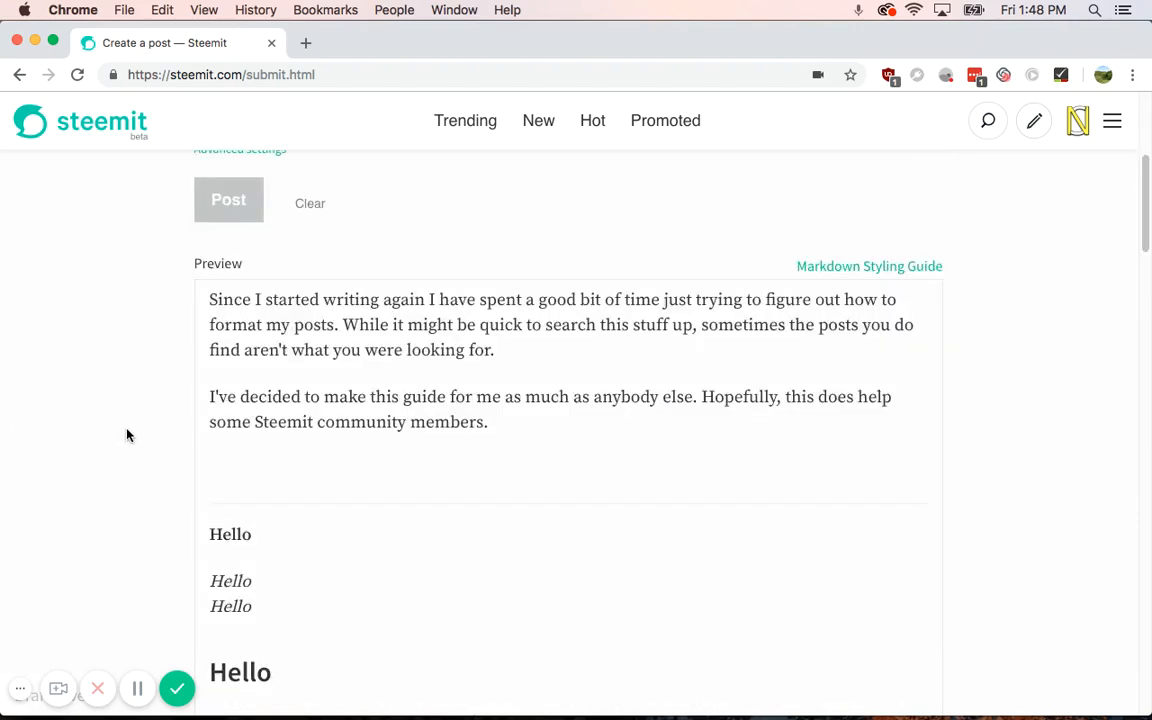
scroll(127, 434, down, 15)
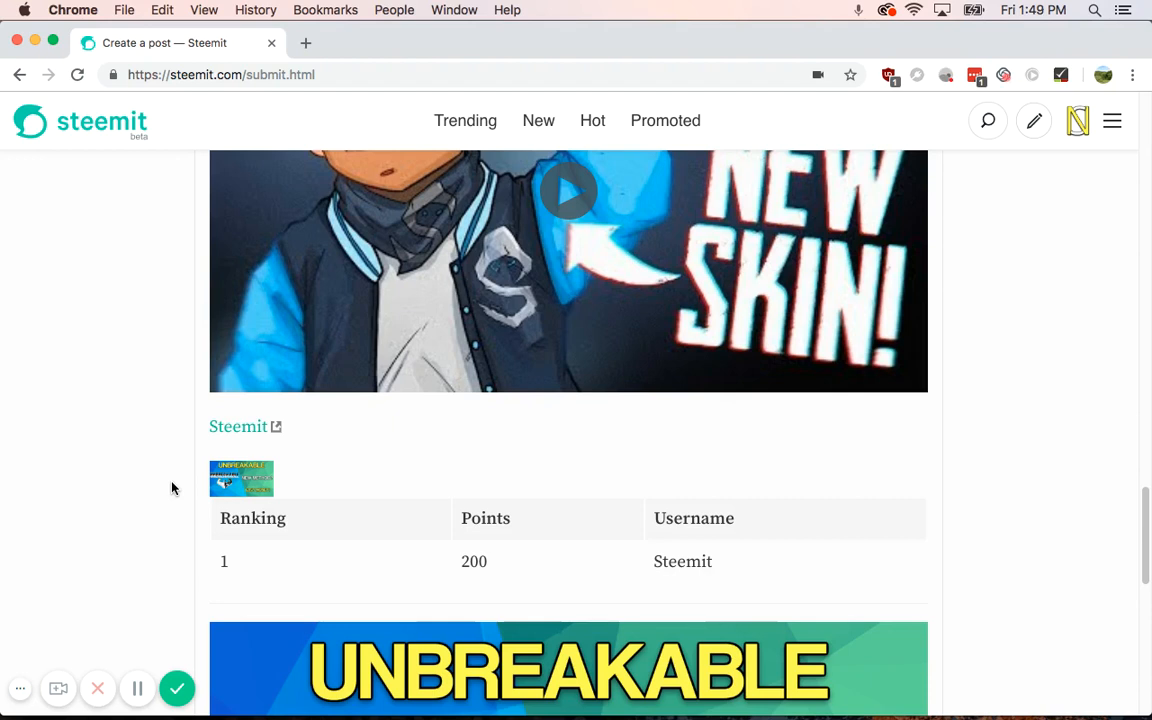
scroll(103, 478, up, 15)
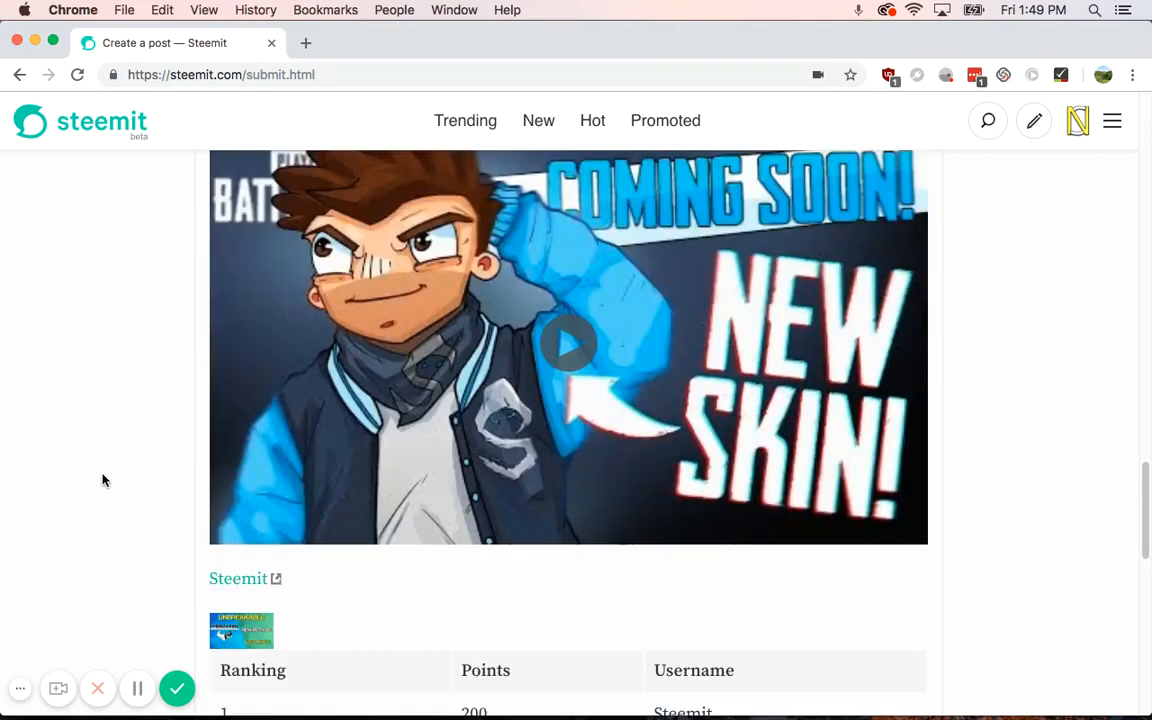
scroll(340, 305, up, 8)
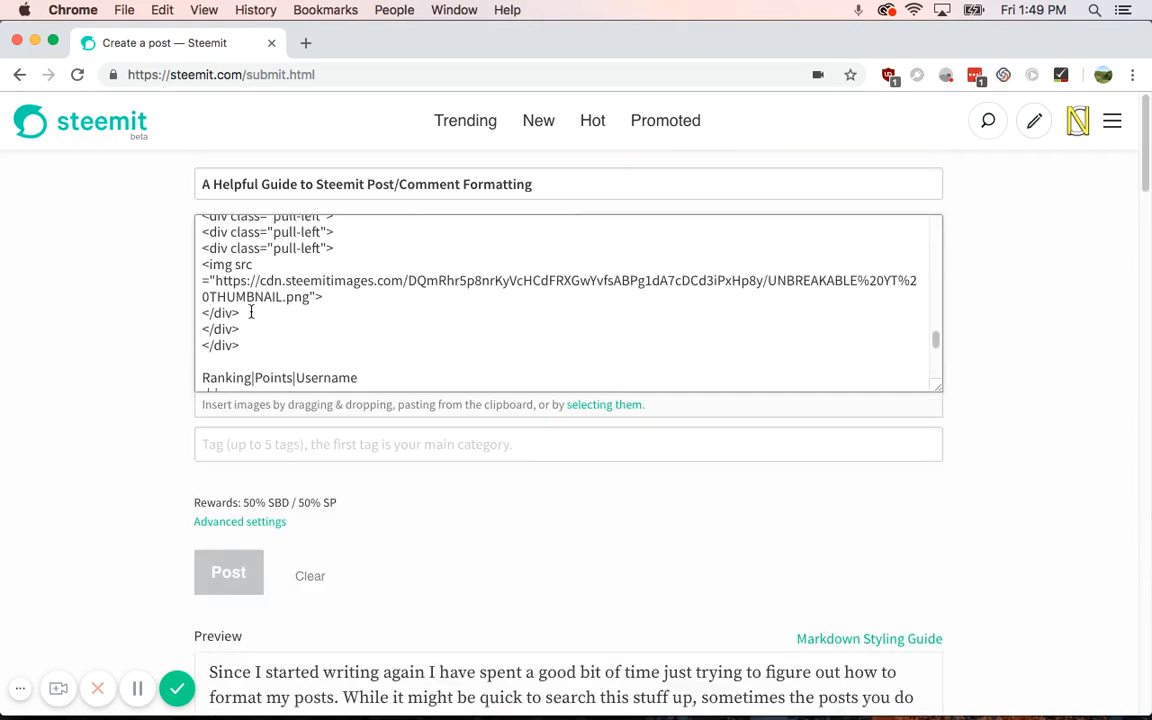
scroll(321, 292, up, 10)
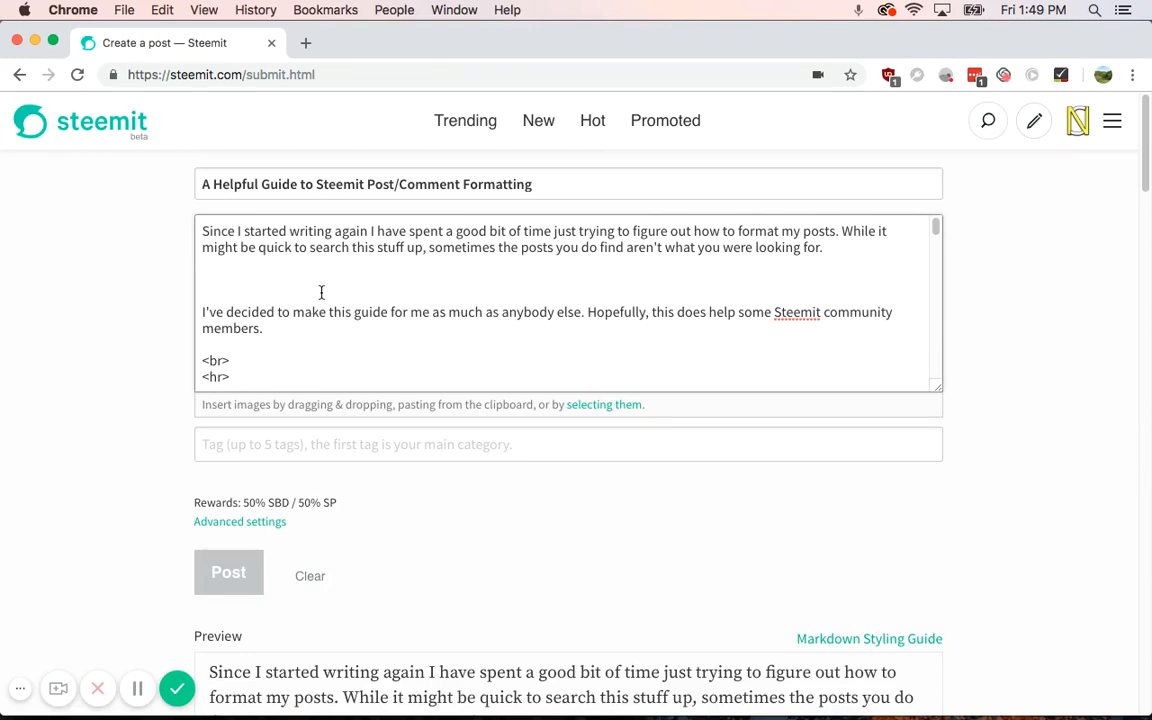
scroll(329, 350, down, 2)
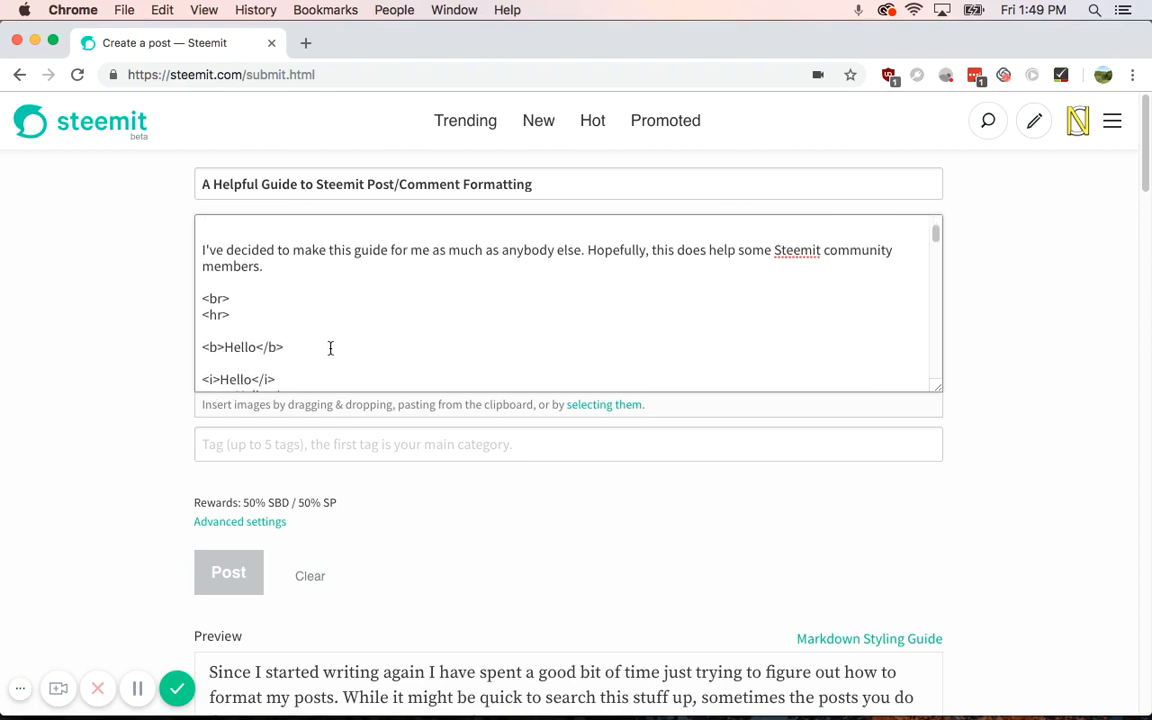
scroll(330, 348, down, 1)
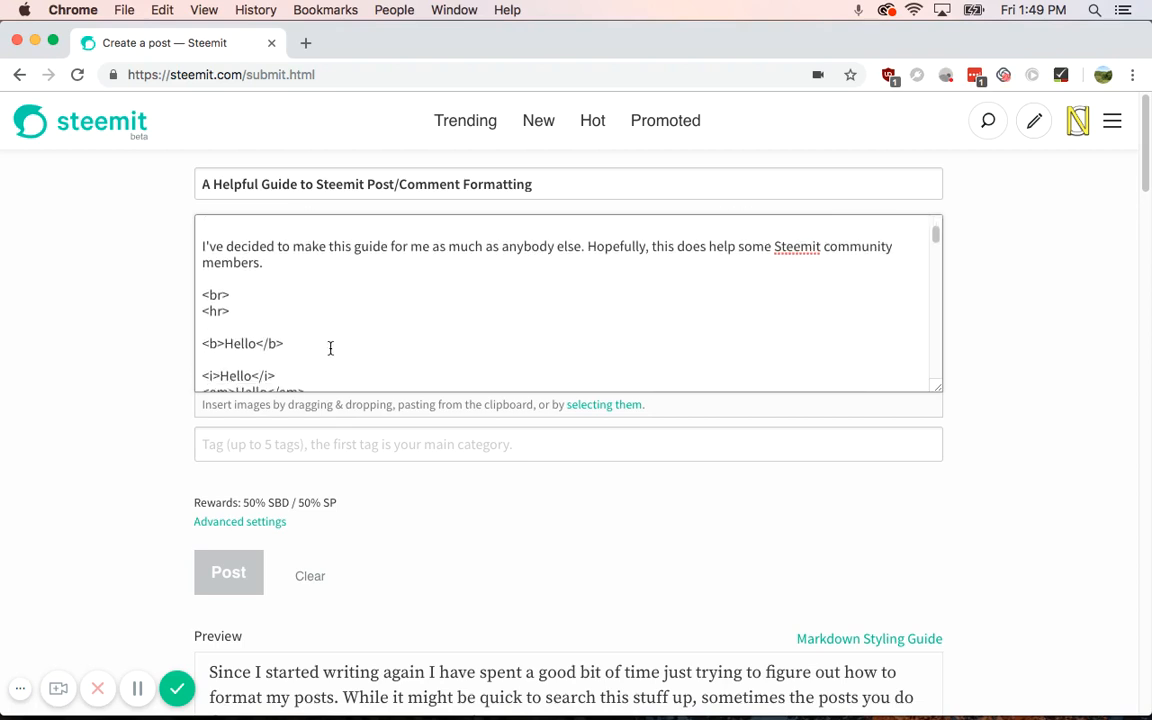
scroll(330, 348, down, 1)
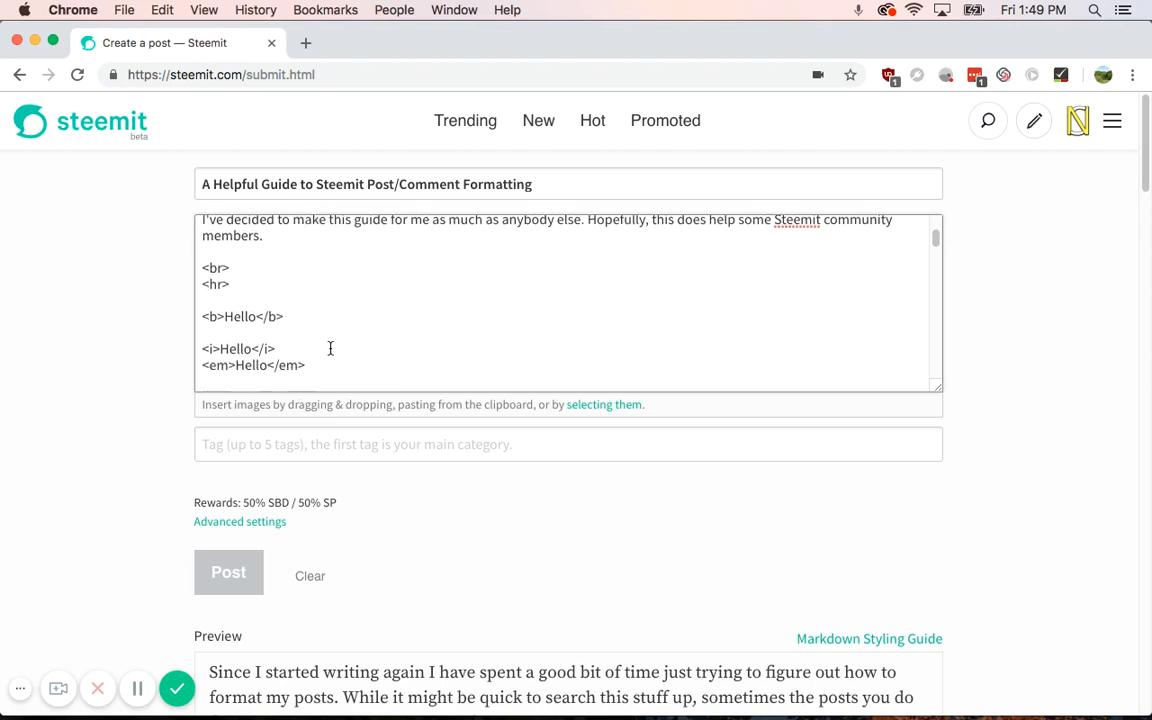
scroll(330, 348, down, 4)
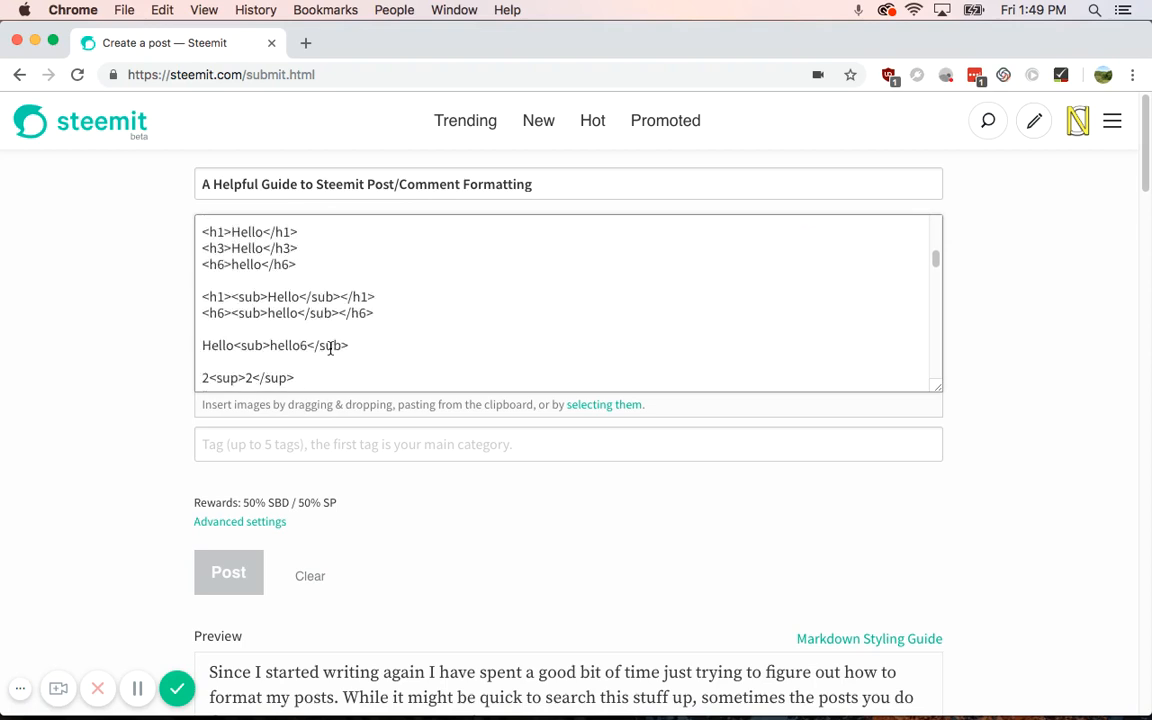
scroll(330, 348, up, 2)
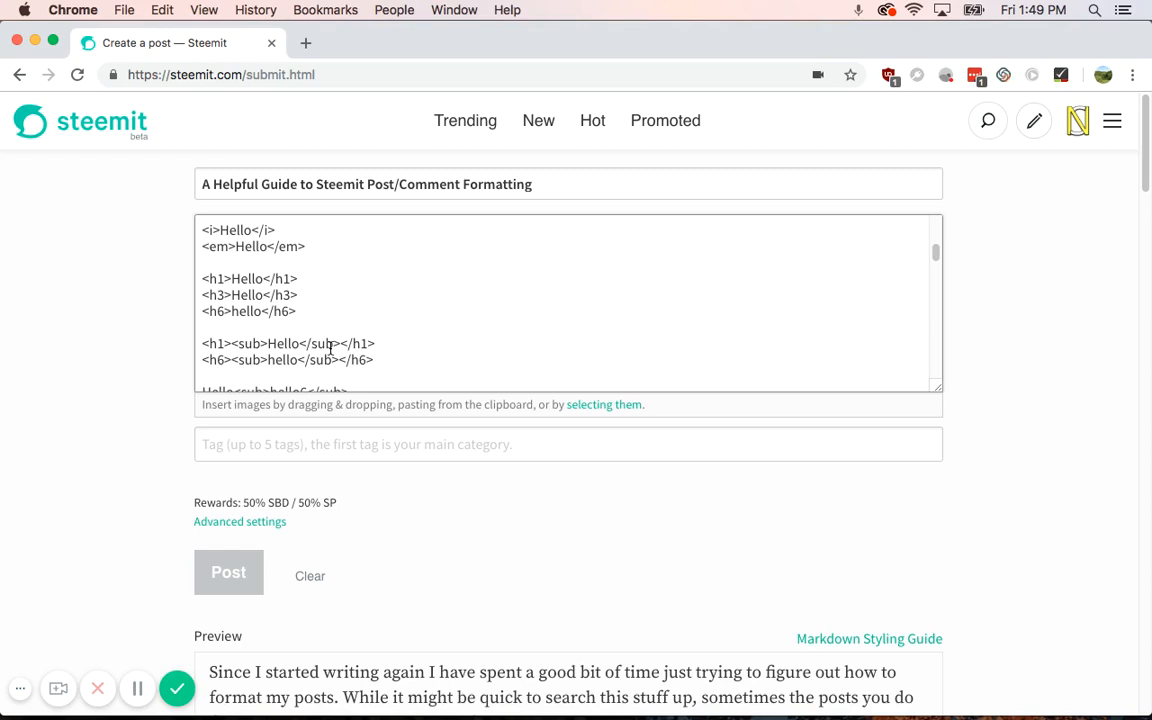
scroll(330, 347, down, 2)
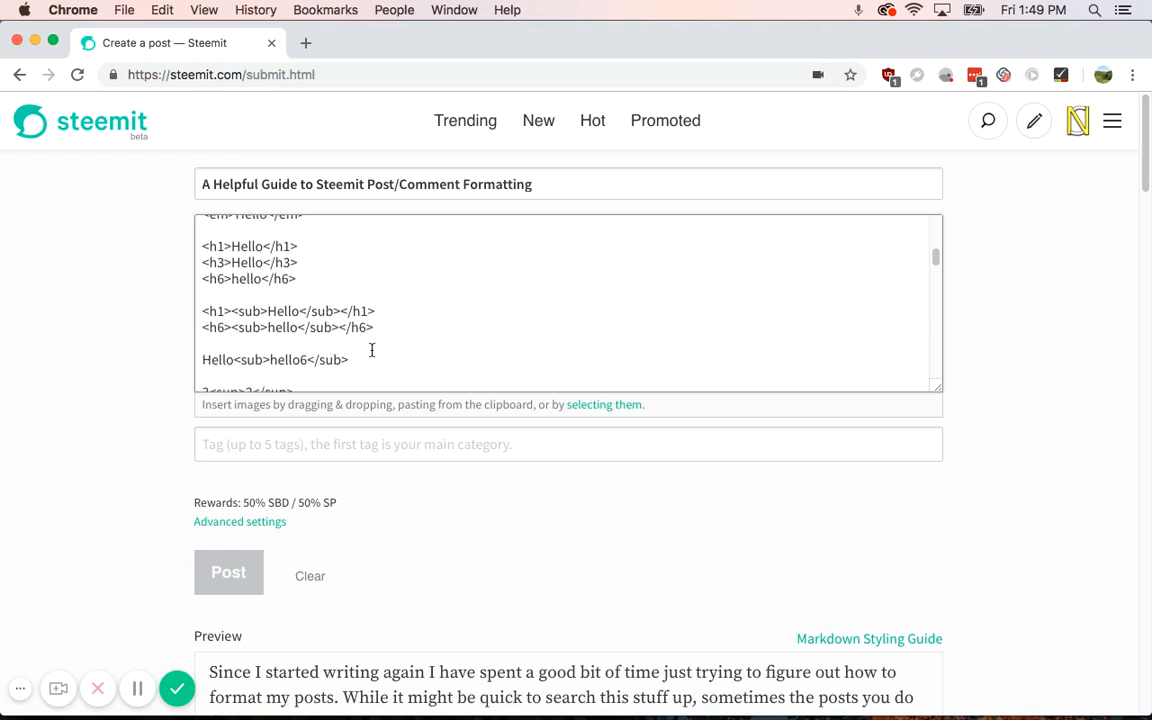
scroll(371, 350, down, 1)
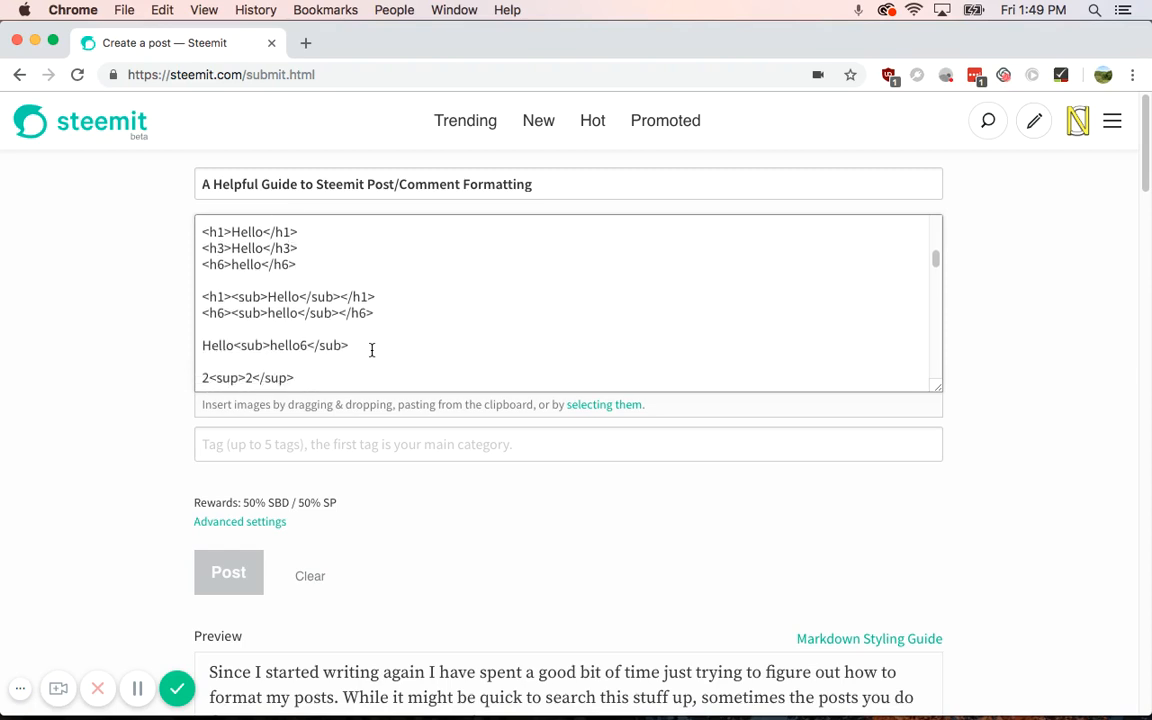
scroll(371, 350, down, 1)
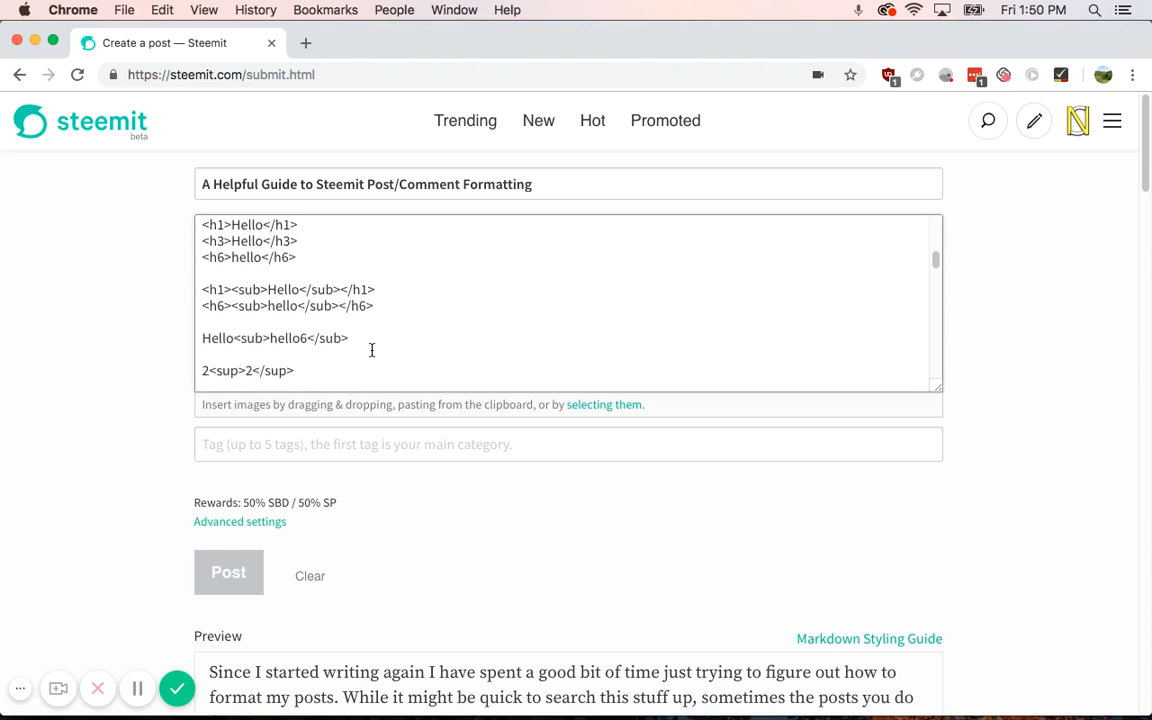
scroll(371, 350, down, 2)
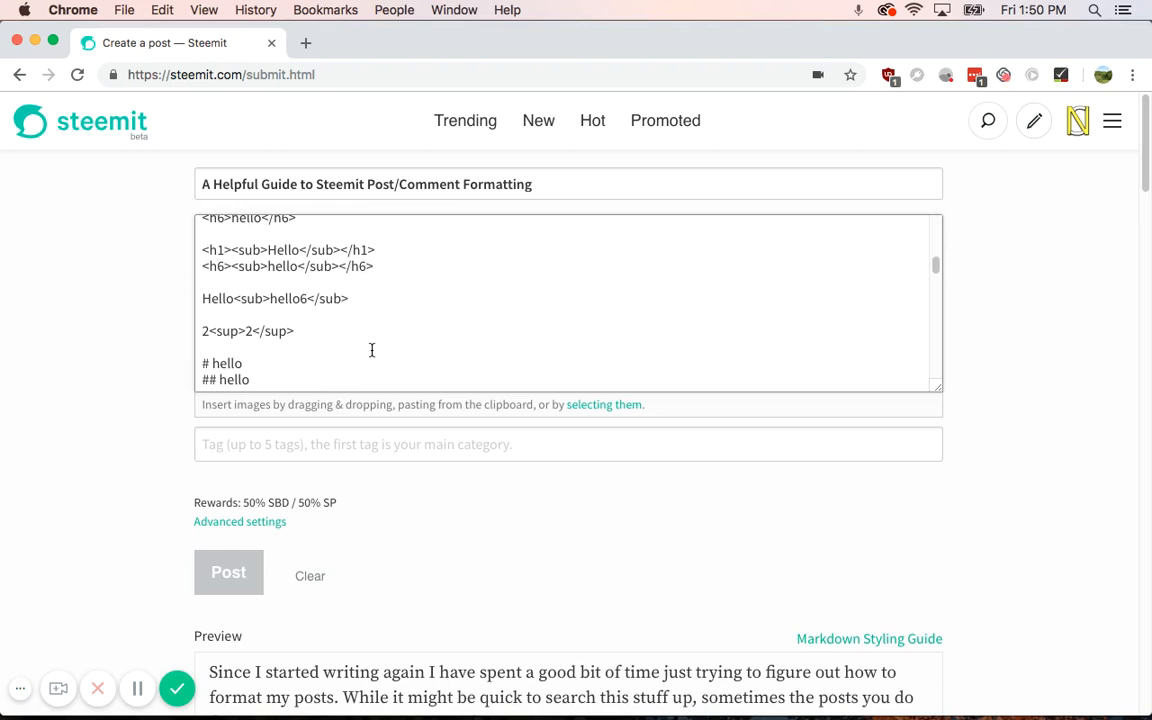
scroll(371, 350, down, 2)
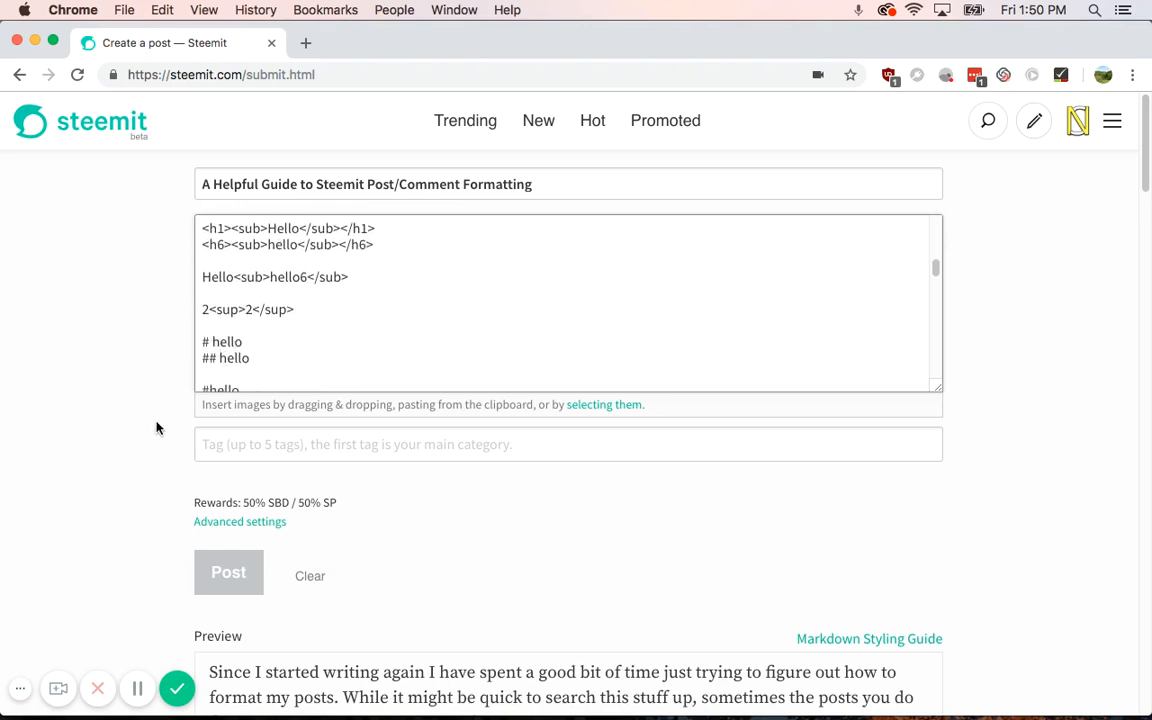
scroll(158, 432, down, 7)
scroll(160, 435, up, 7)
scroll(230, 355, down, 1)
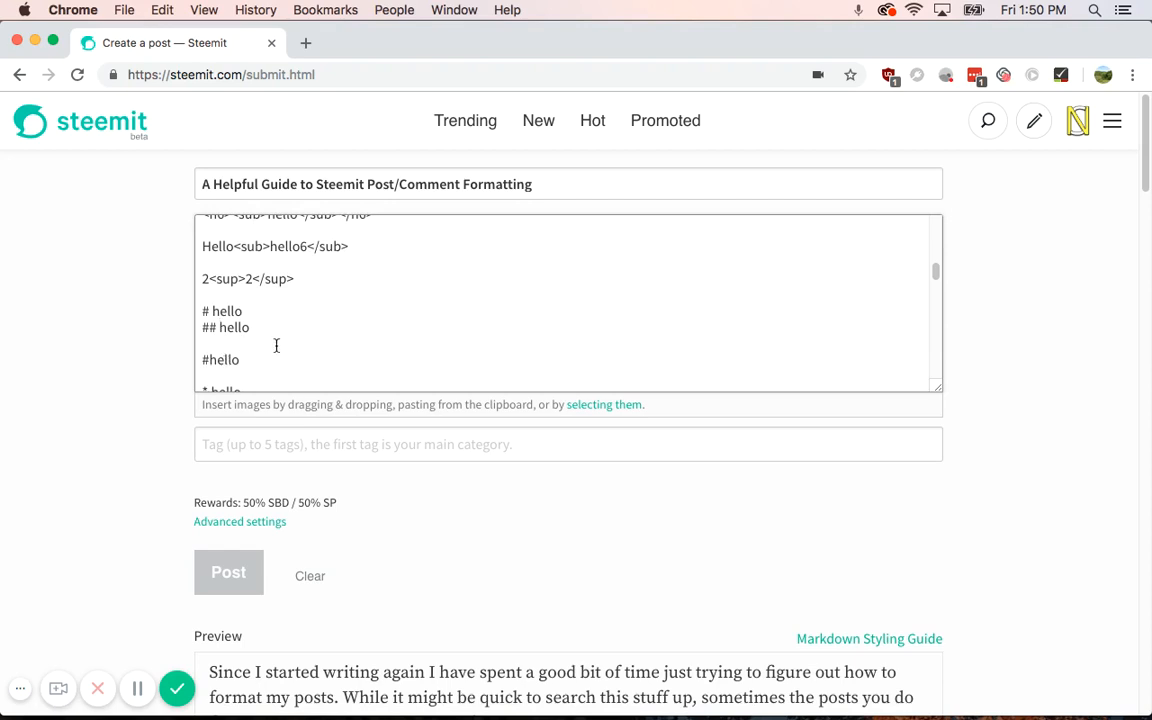
scroll(276, 345, down, 1)
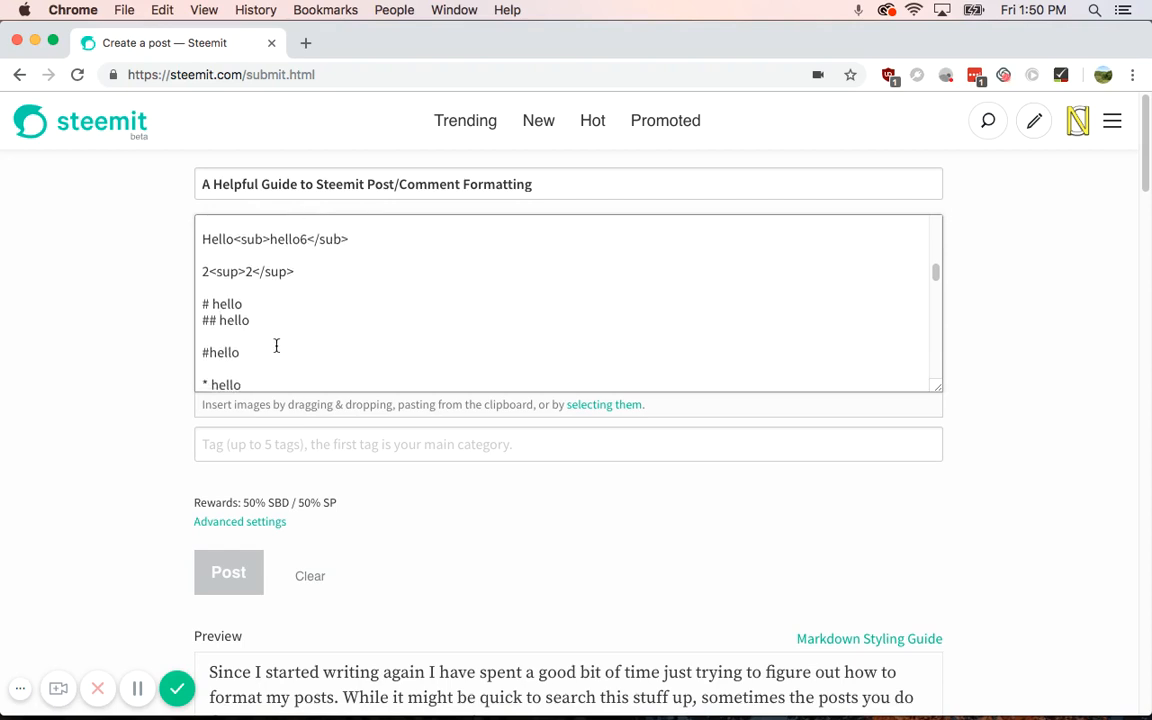
scroll(276, 345, down, 3)
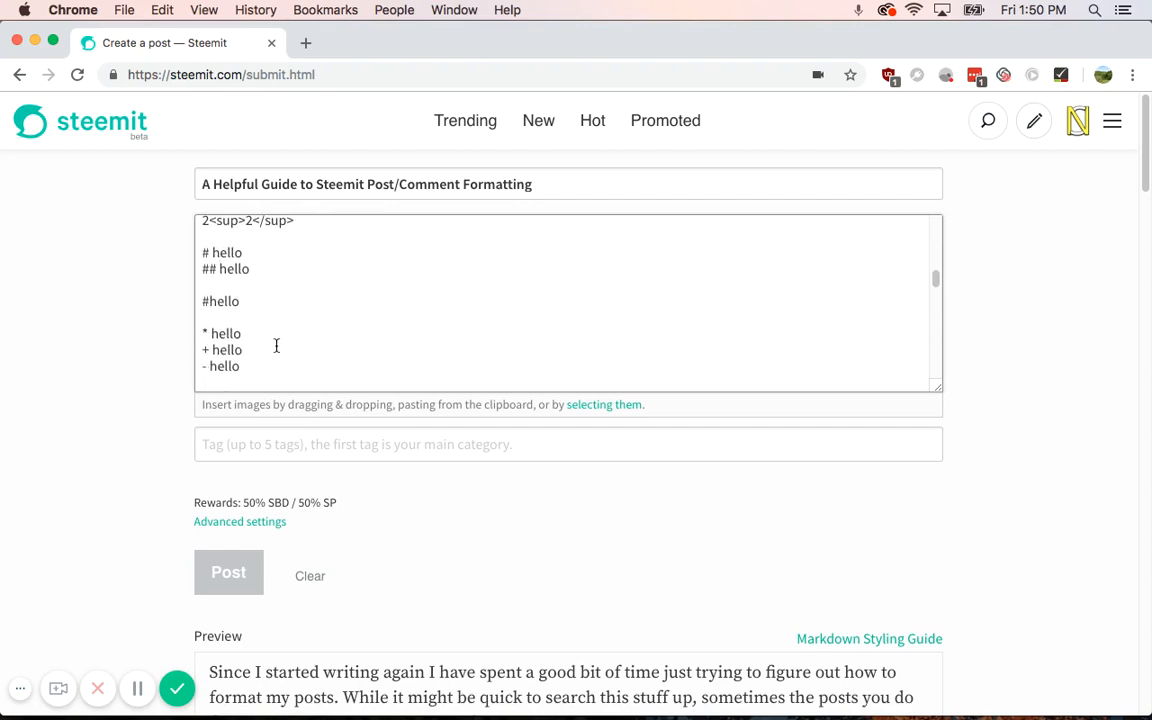
scroll(276, 345, down, 2)
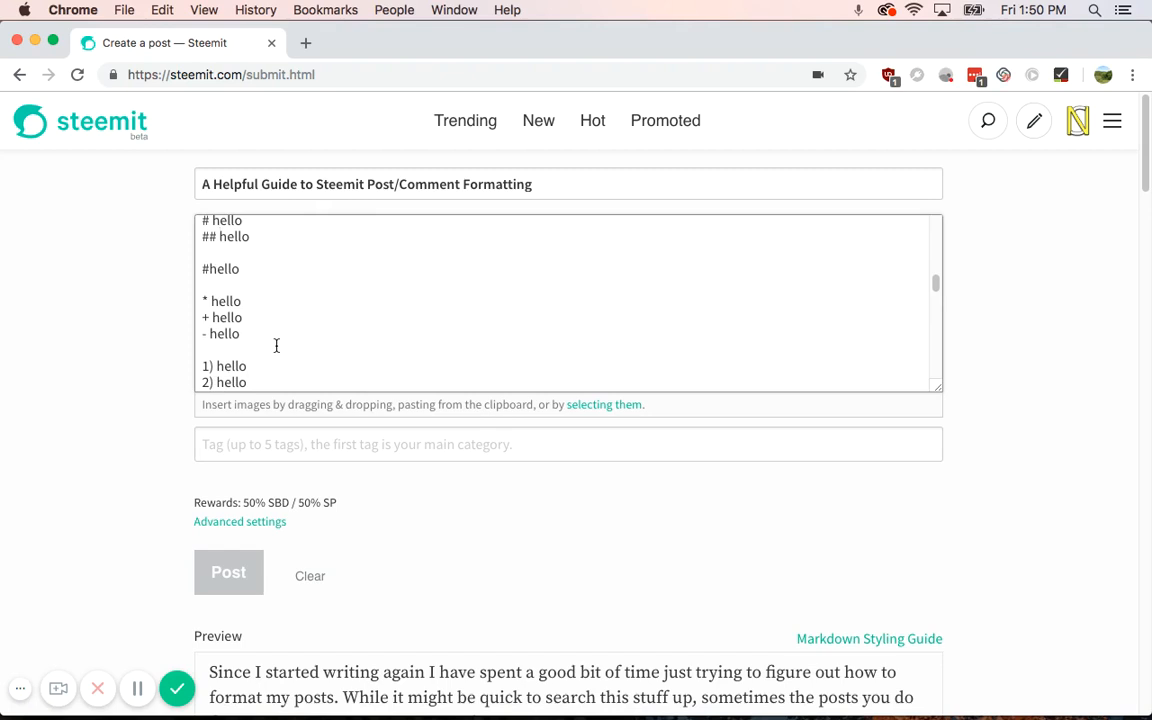
scroll(276, 345, down, 2)
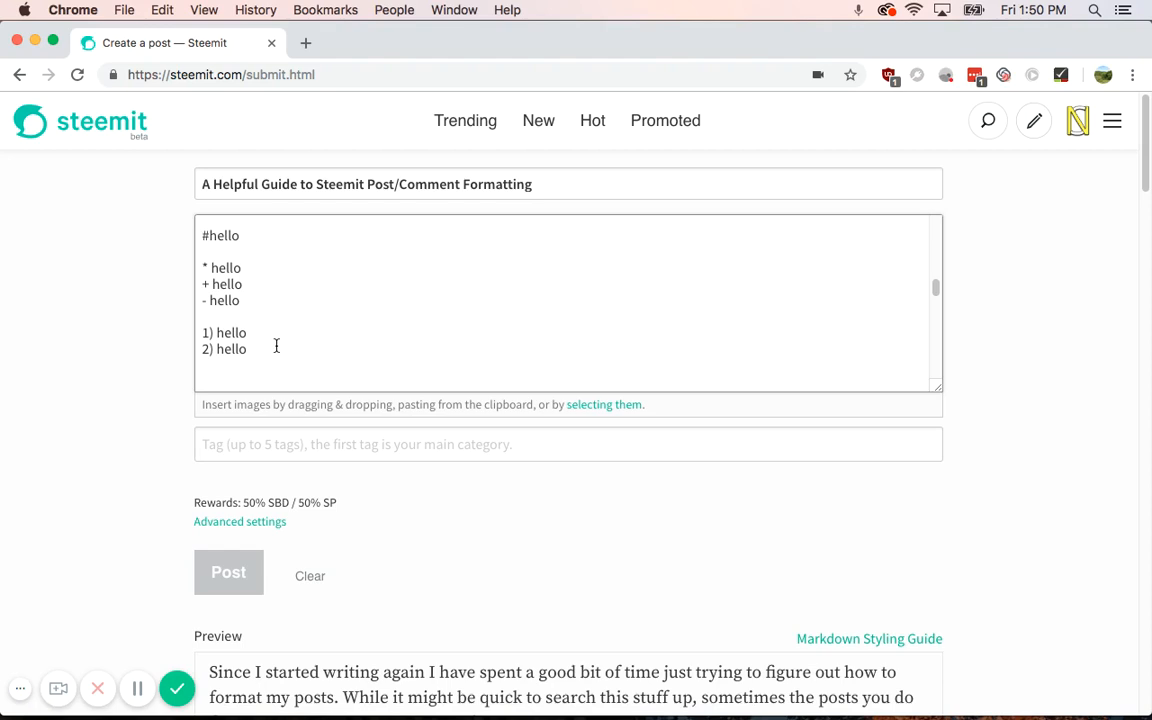
scroll(276, 345, down, 1)
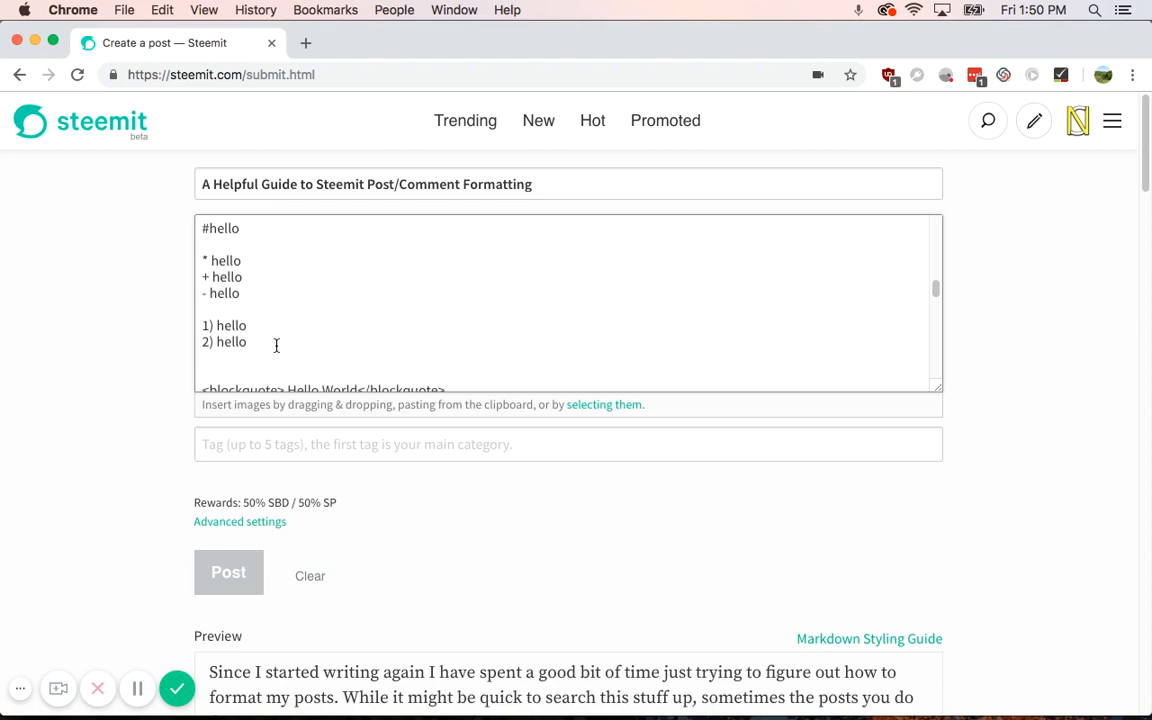
scroll(276, 345, down, 1)
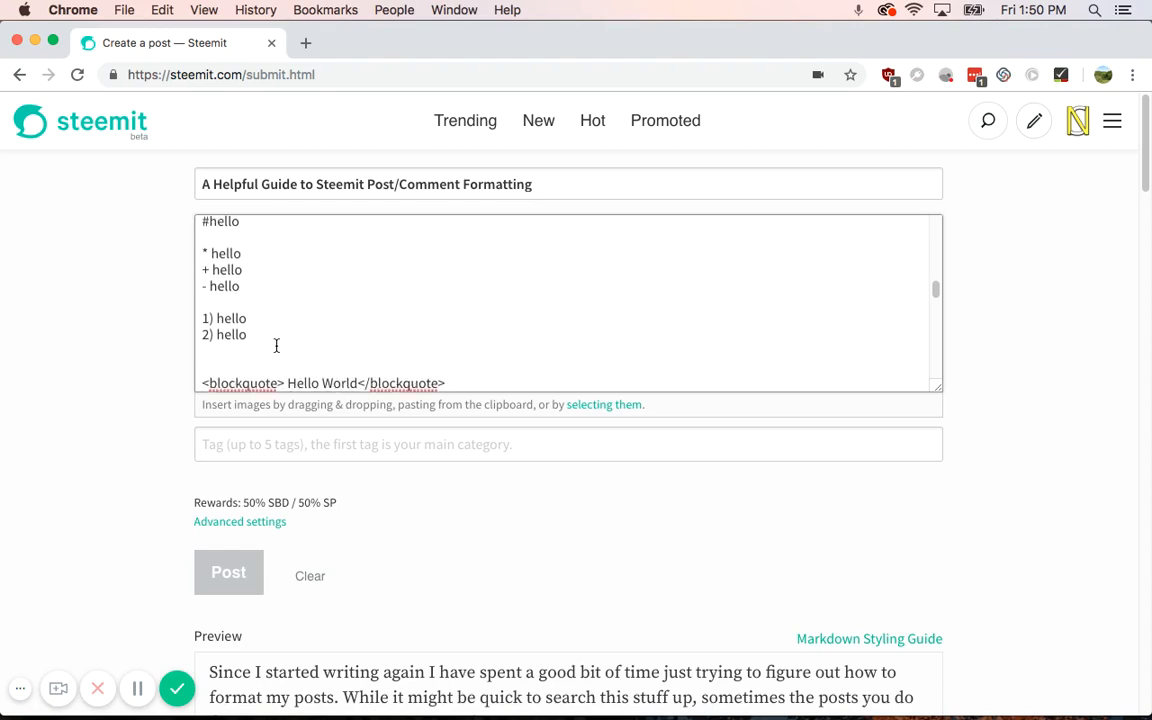
scroll(276, 345, down, 1)
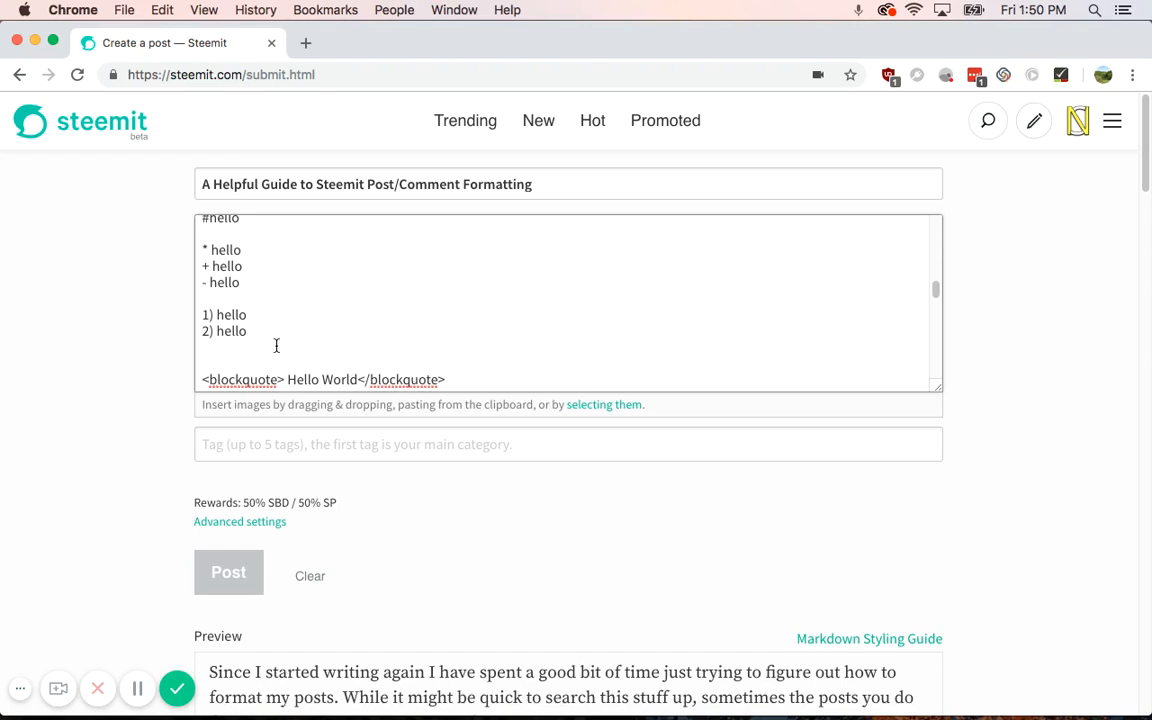
scroll(276, 345, down, 2)
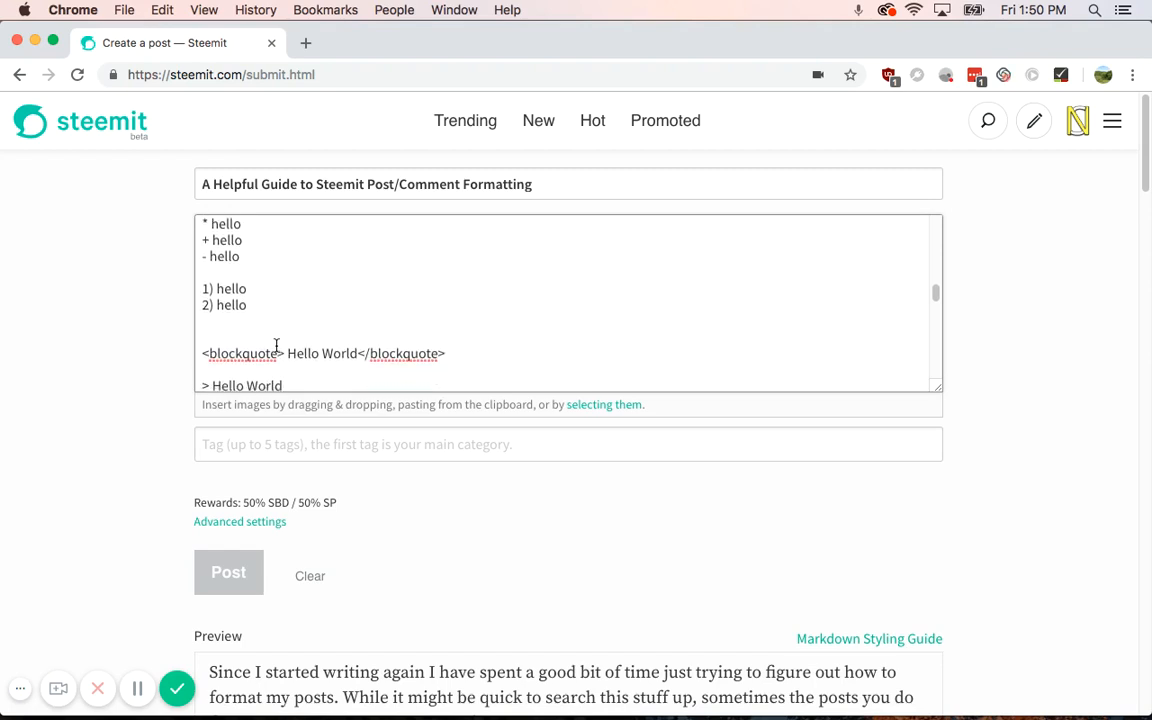
scroll(277, 345, down, 1)
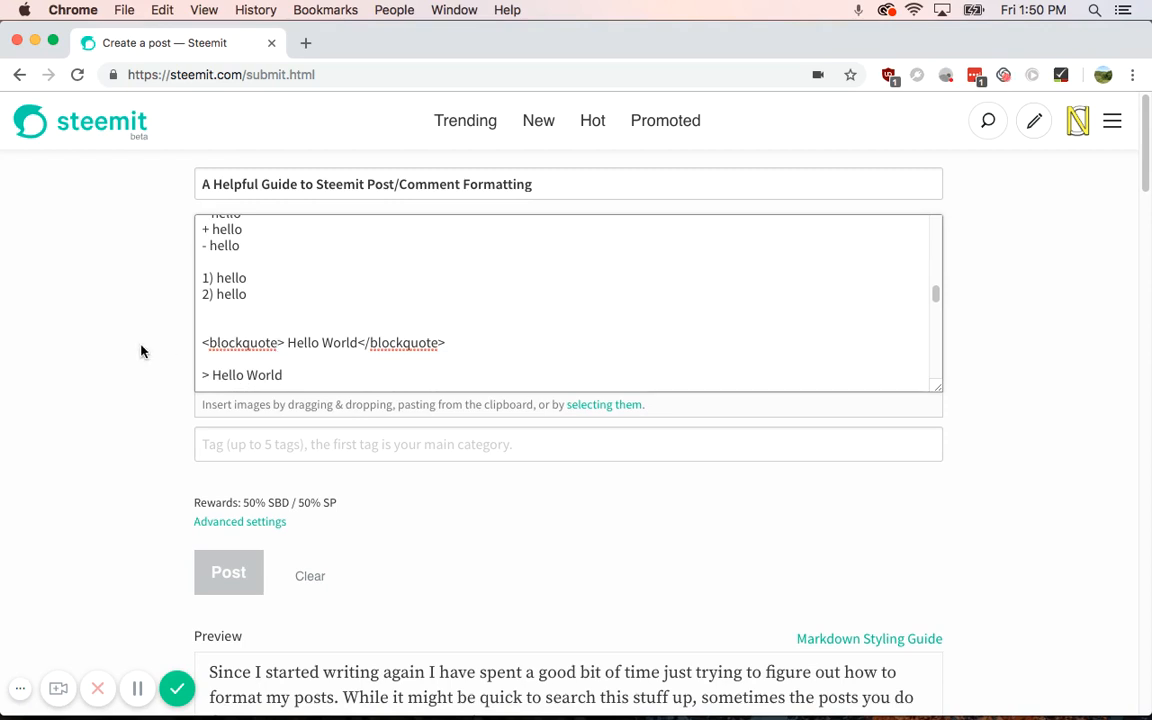
scroll(141, 350, down, 1)
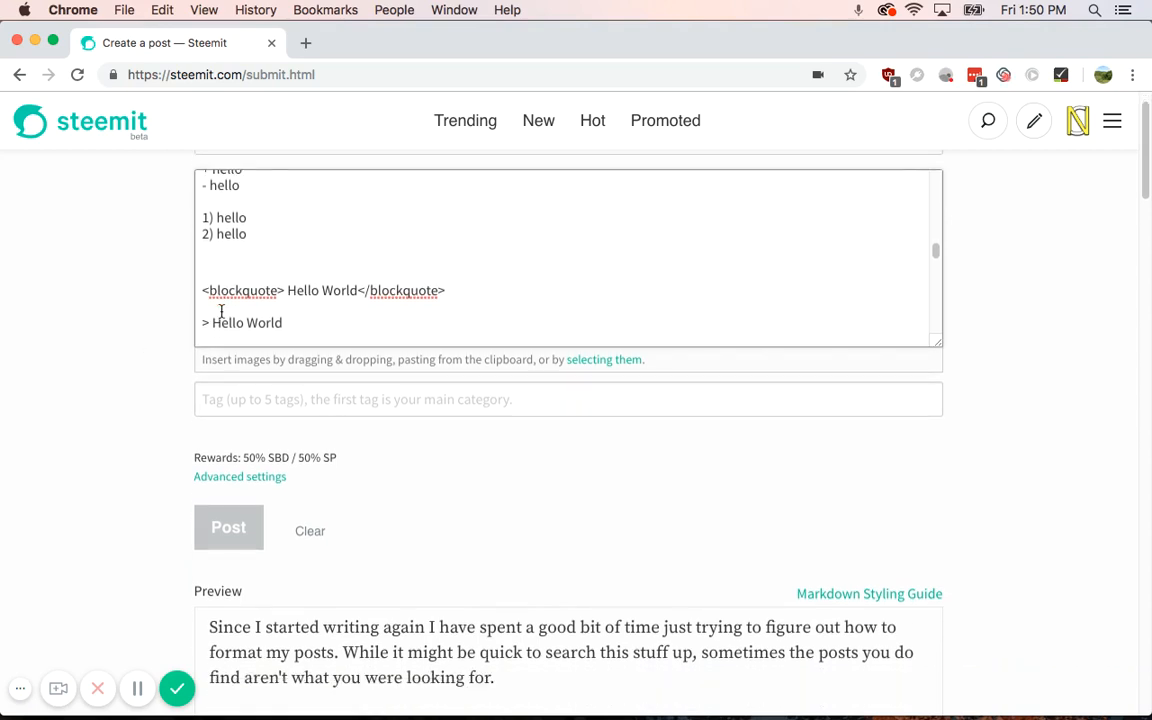
scroll(221, 311, down, 2)
scroll(134, 334, up, 1)
drag(938, 373, 940, 544)
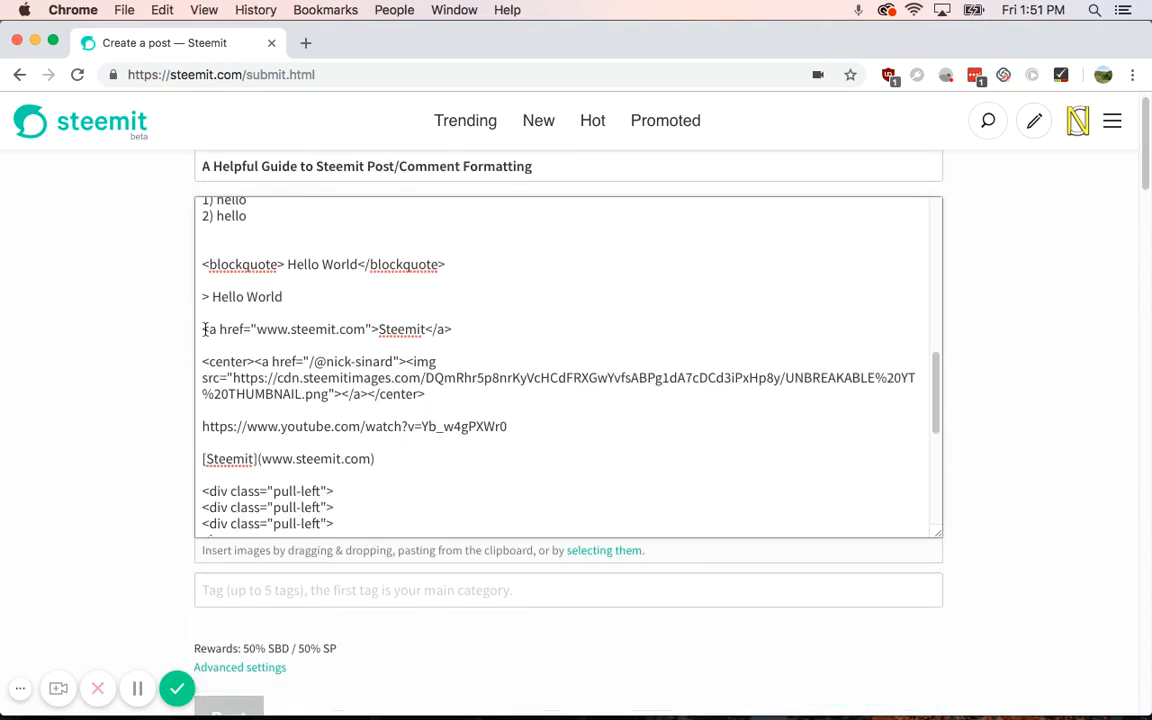
drag(204, 329, 452, 333)
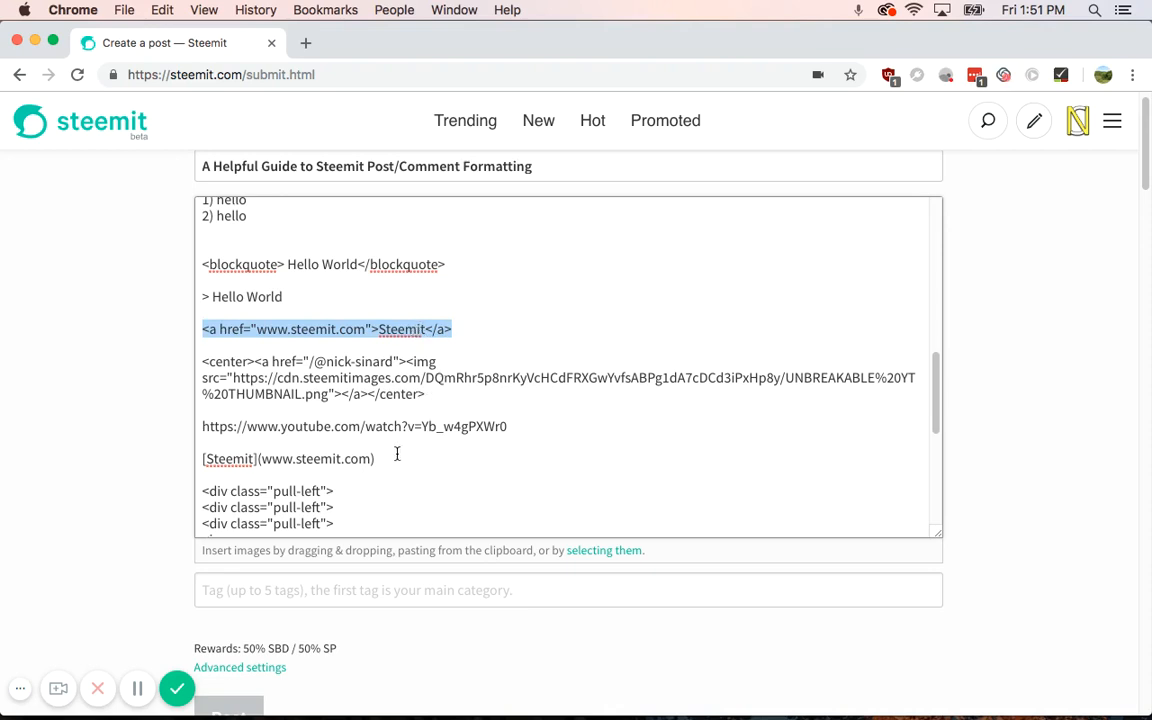
drag(375, 462, 201, 444)
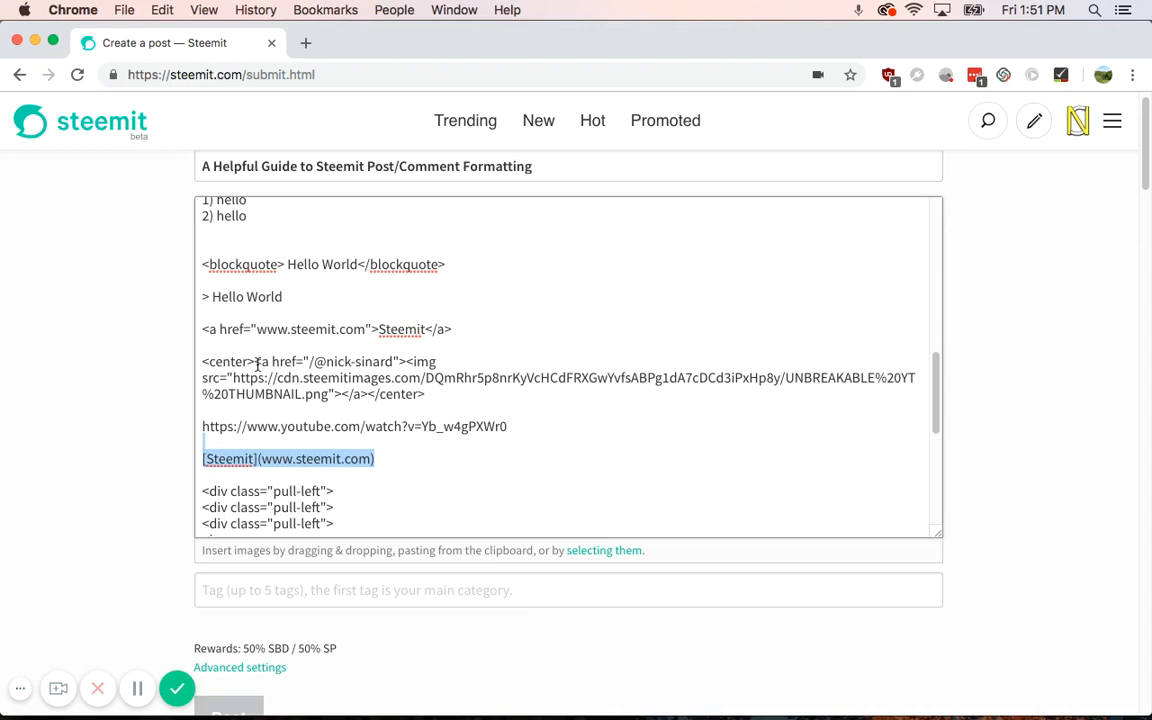
drag(257, 364, 368, 394)
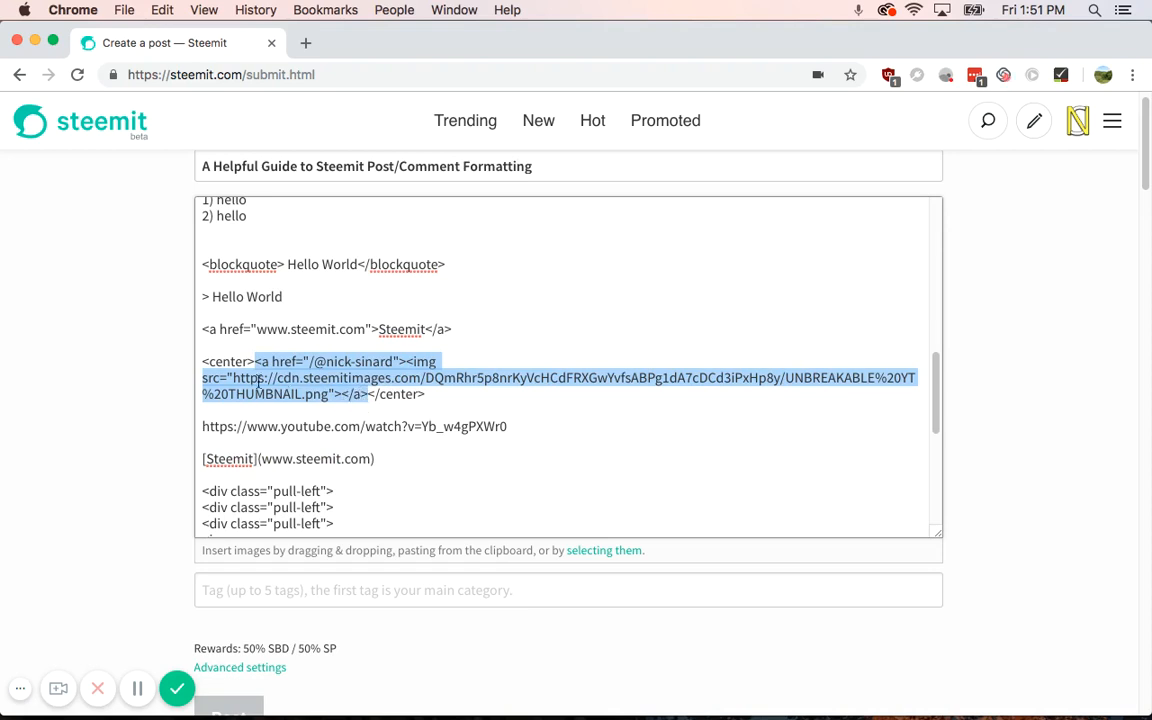
Step: Select the <center> and </center> tags around the linked image, then scroll to the pull-left block
drag(257, 363, 204, 360)
click(254, 364)
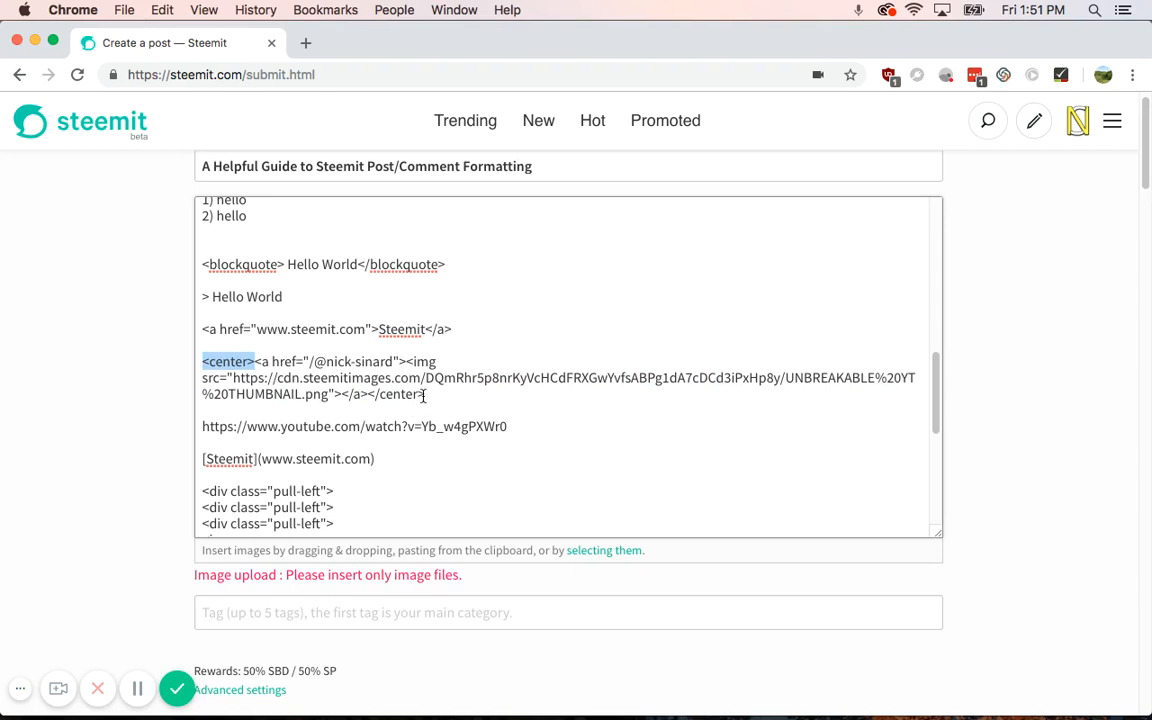
drag(425, 394, 370, 396)
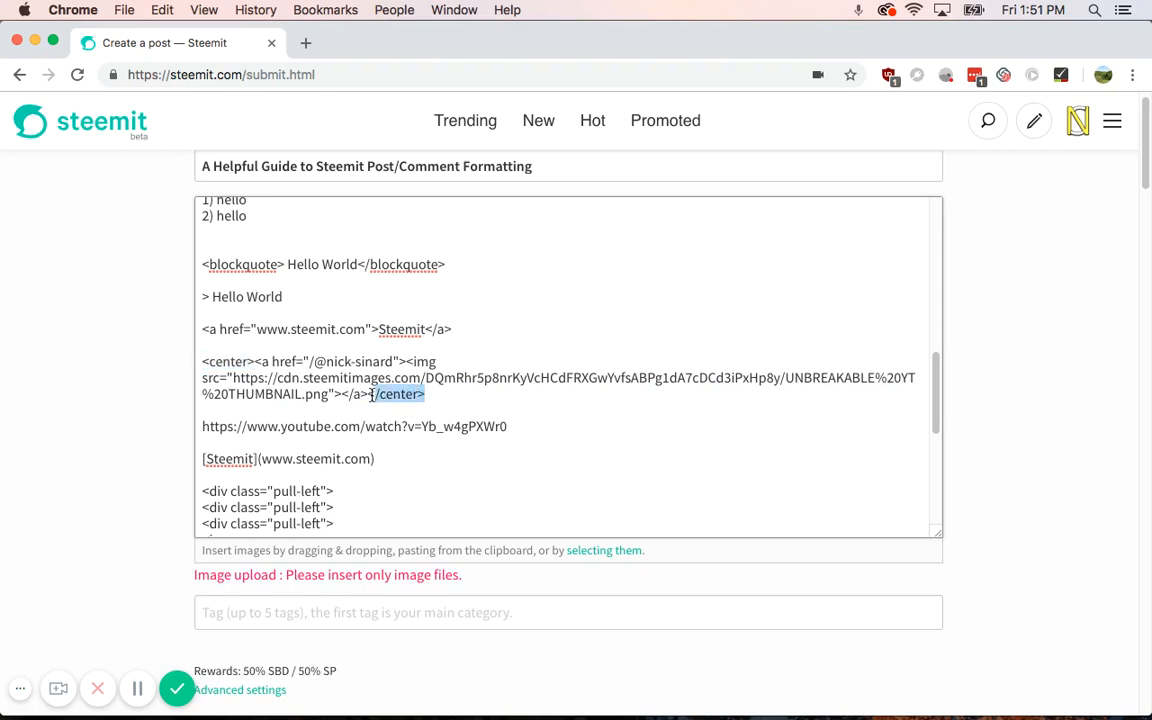
drag(369, 396, 431, 397)
scroll(224, 429, down, 3)
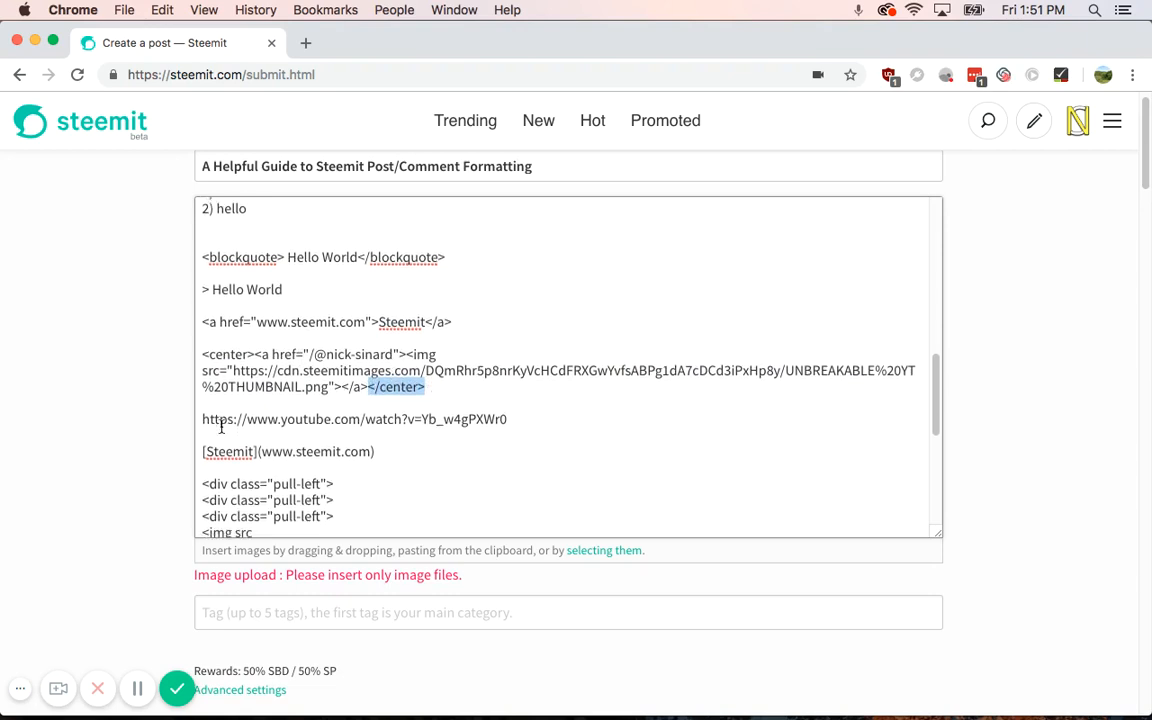
scroll(240, 432, down, 1)
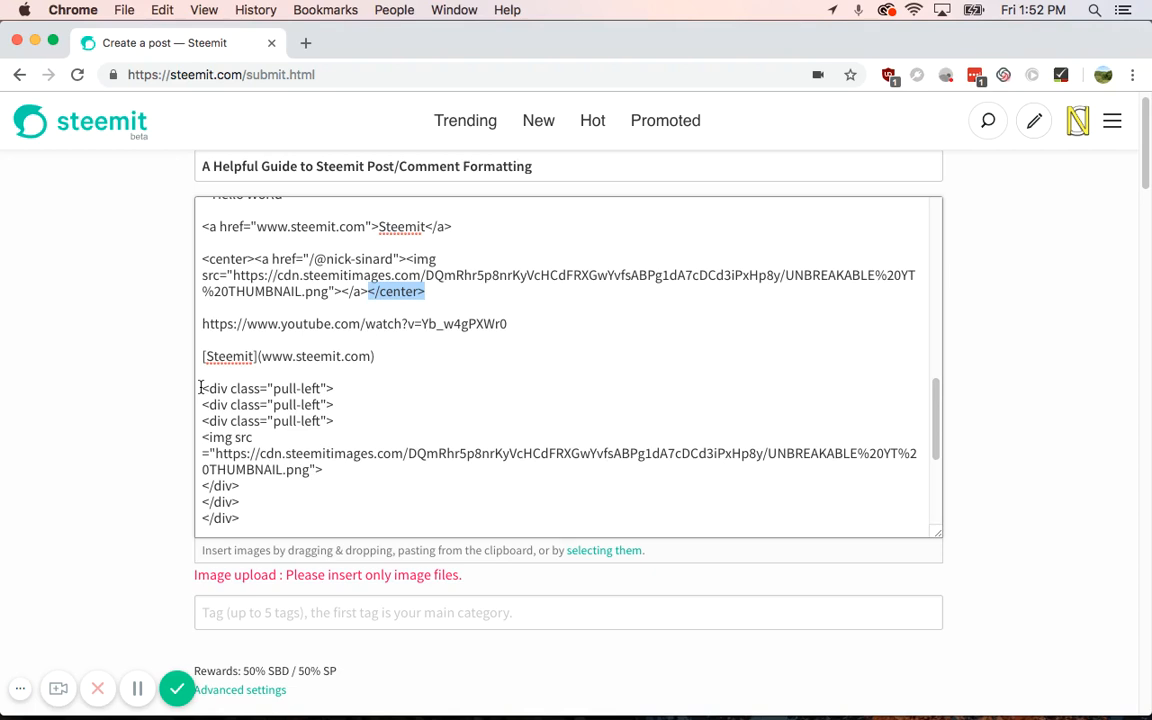
scroll(248, 497, down, 2)
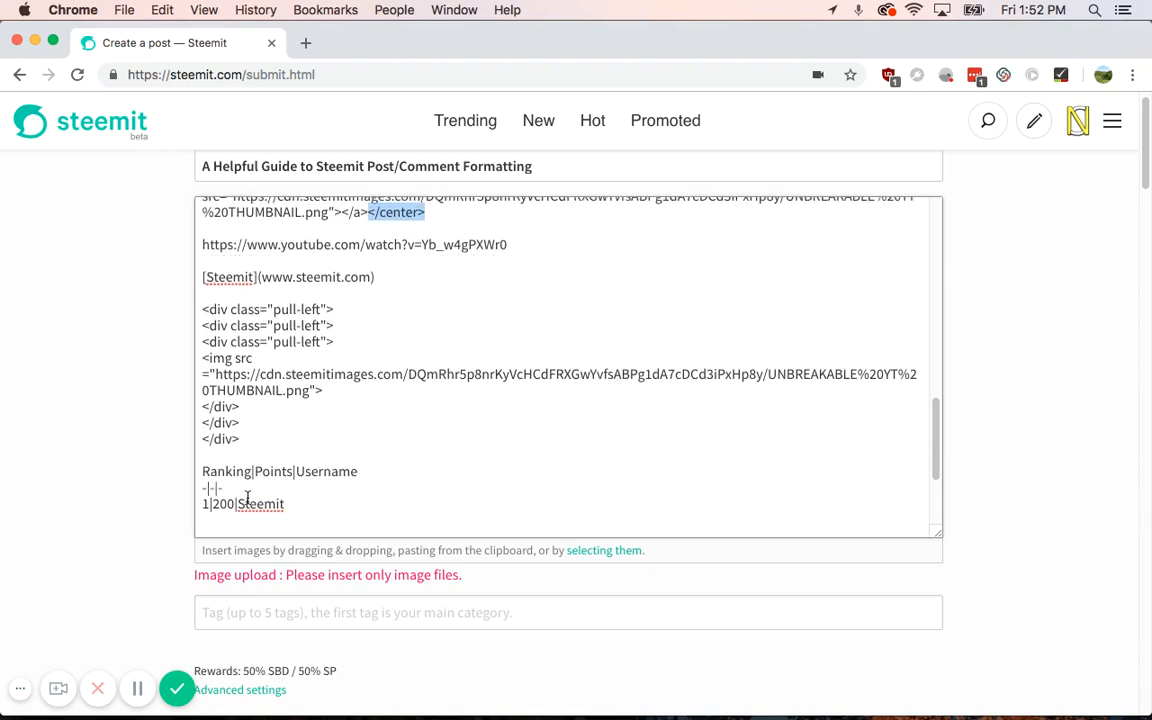
scroll(204, 478, down, 1)
drag(203, 479, 226, 473)
click(212, 471)
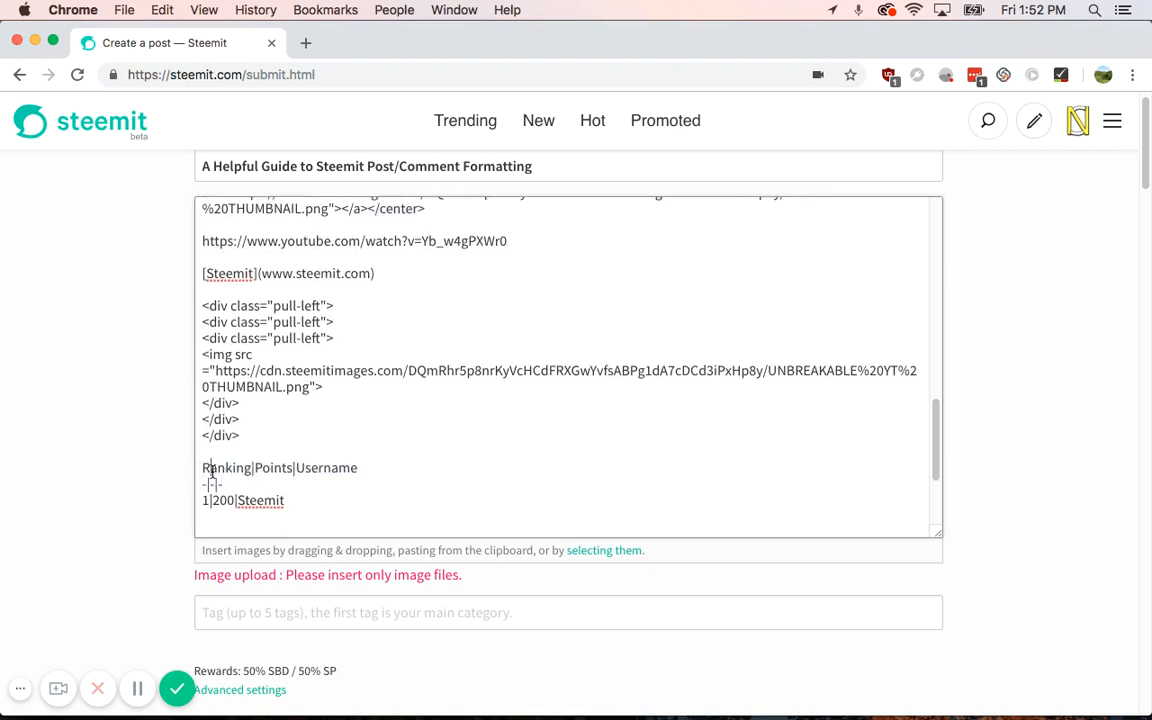
double_click(211, 471)
click(252, 471)
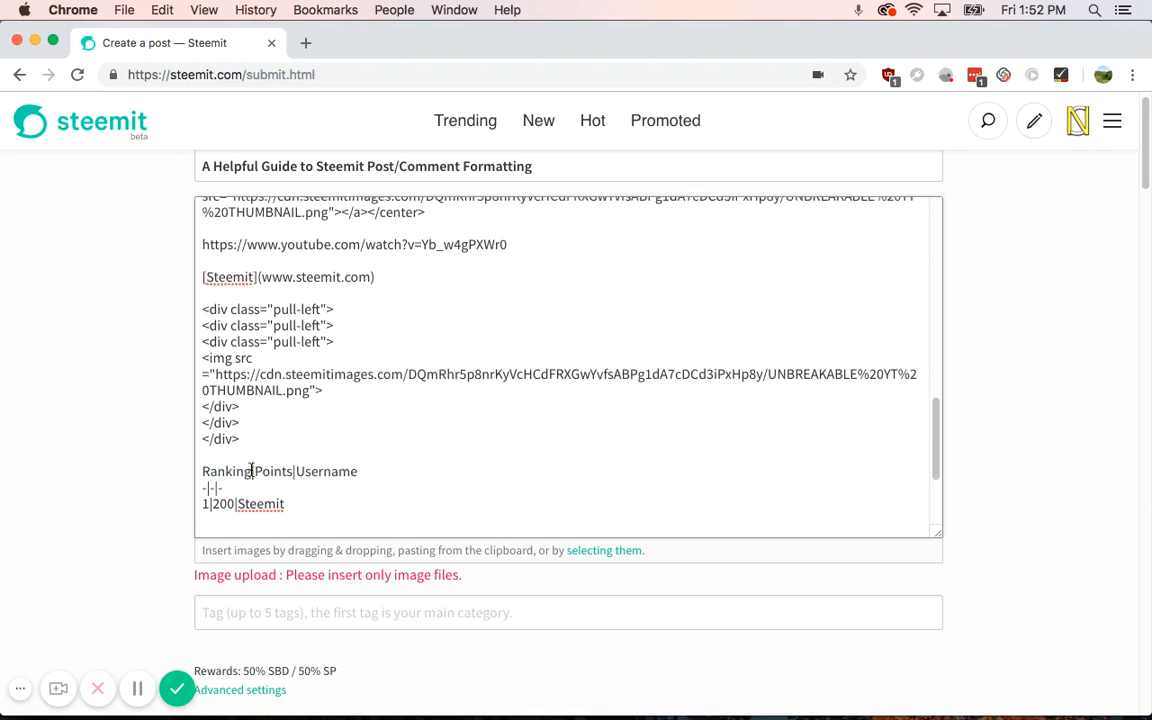
drag(252, 471, 256, 471)
scroll(252, 470, down, 1)
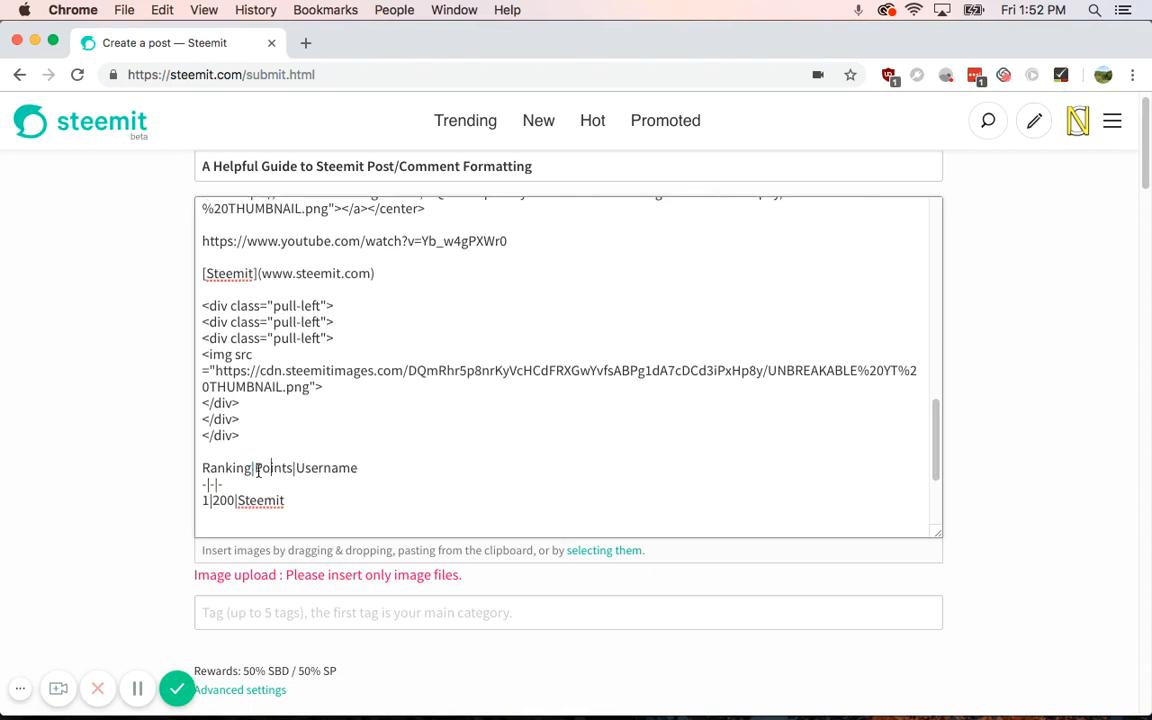
double_click(258, 468)
click(400, 472)
drag(216, 467, 340, 467)
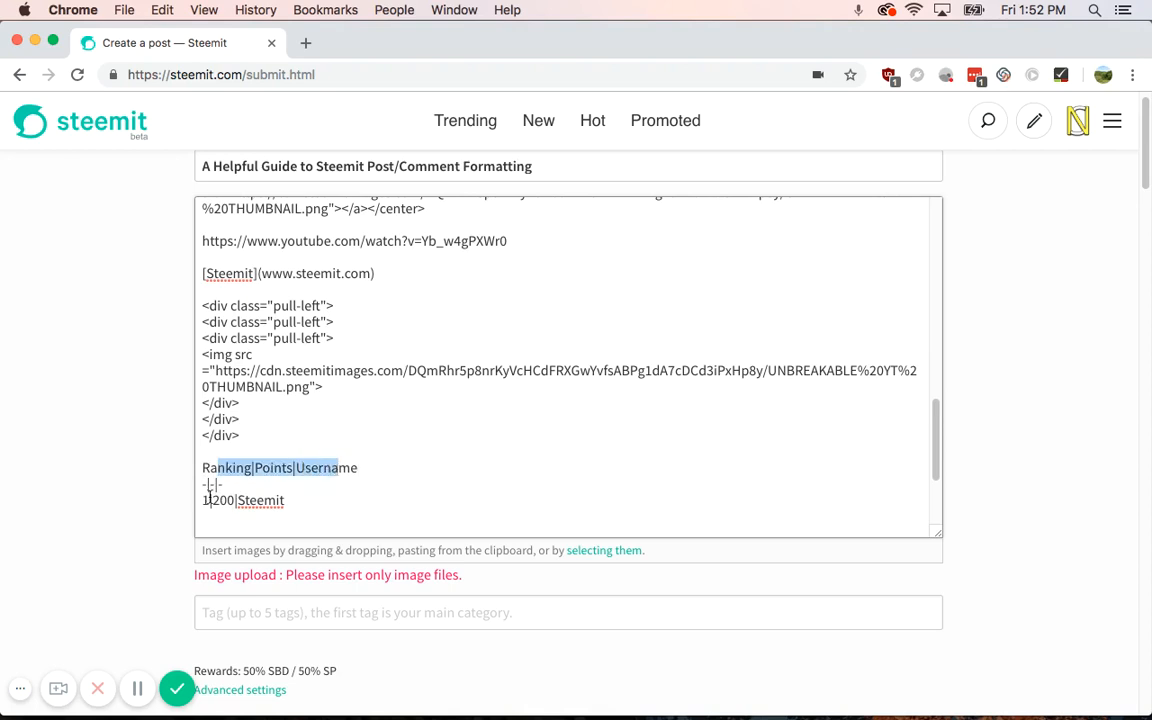
drag(209, 500, 257, 500)
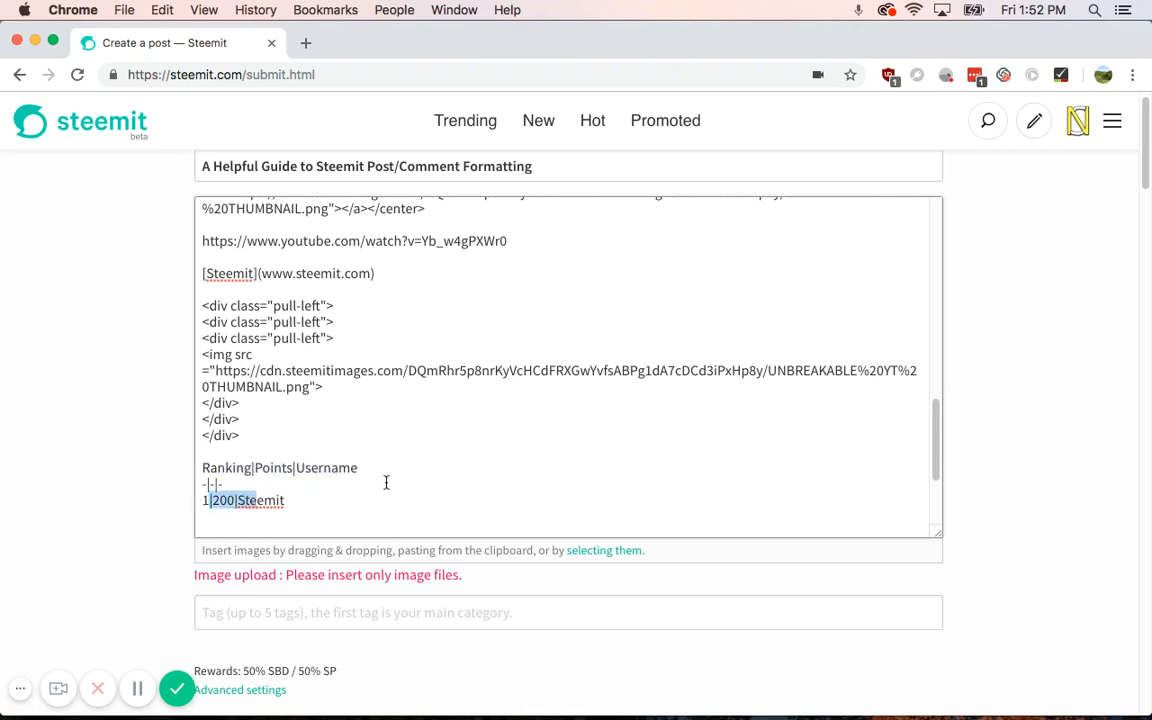
scroll(386, 483, down, 1)
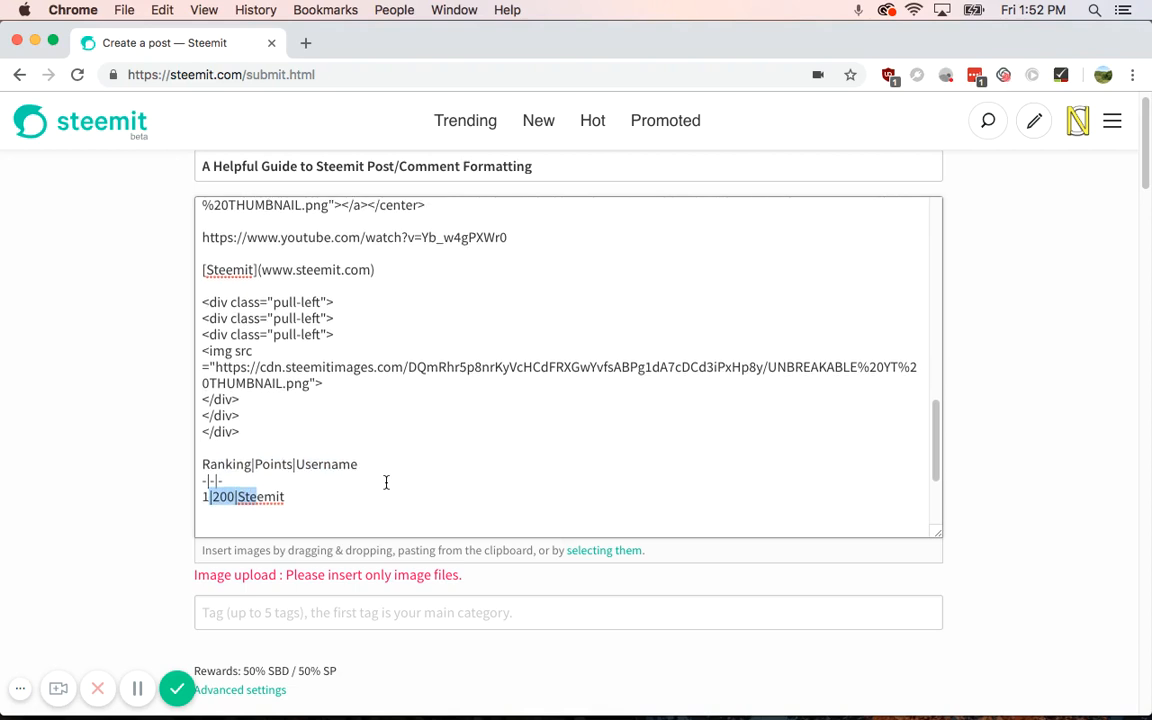